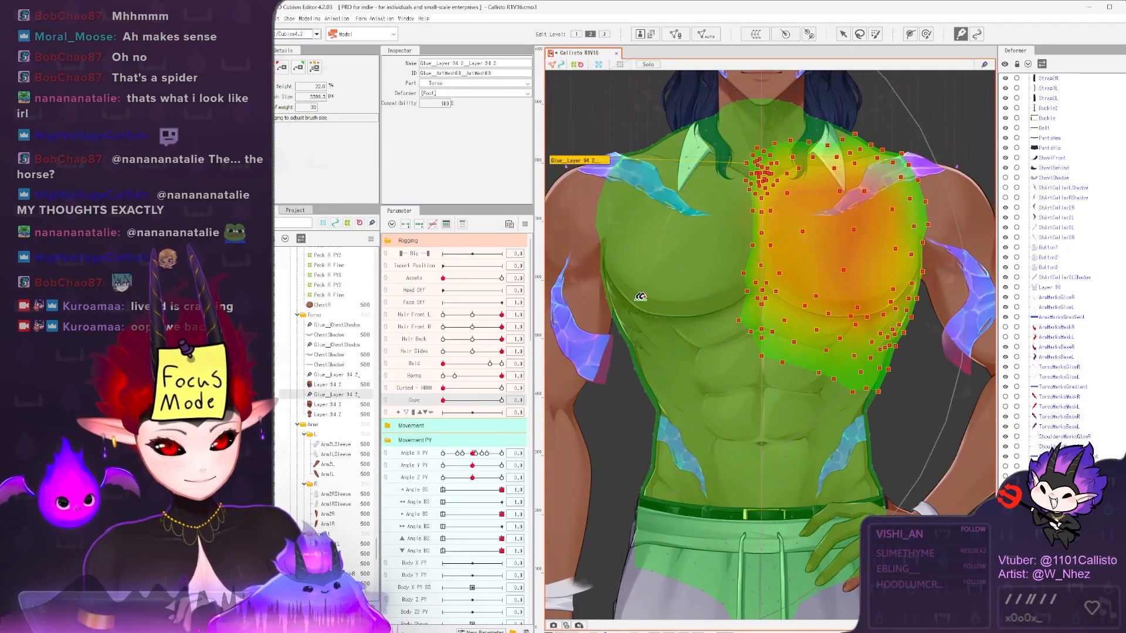
# - Examine the glue weights across both halves of the chest on the Layer 94 2 torso meshes
pyautogui.scroll(-3, 640, 297)
pyautogui.scroll(3, 897, 385)
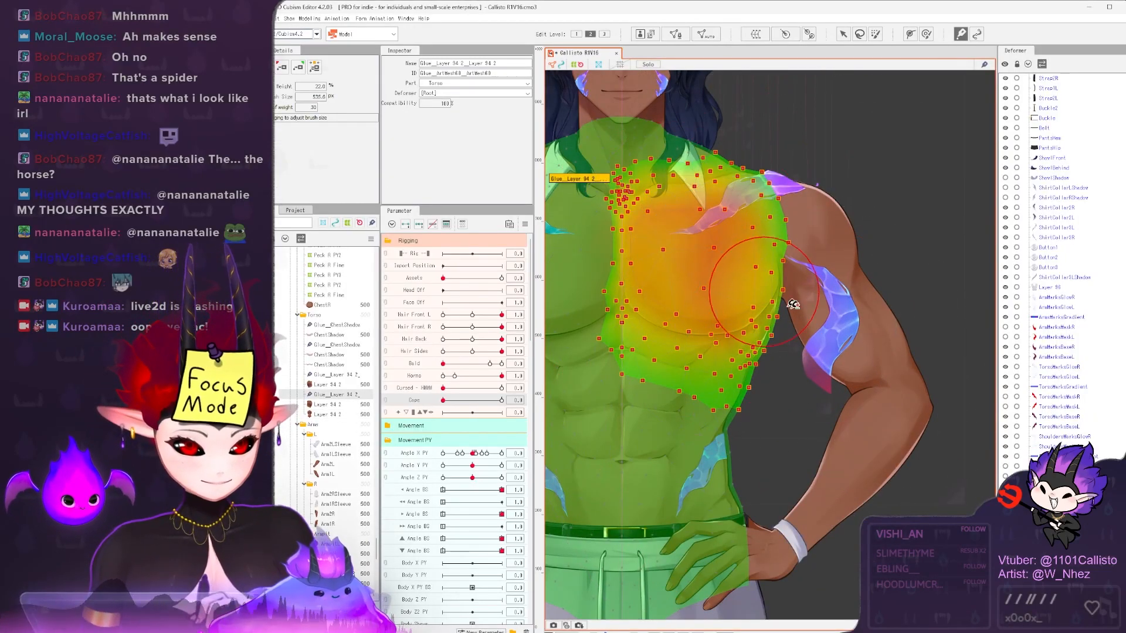
pyautogui.scroll(-3, 854, 350)
pyautogui.scroll(3, 615, 279)
pyautogui.click(614, 278)
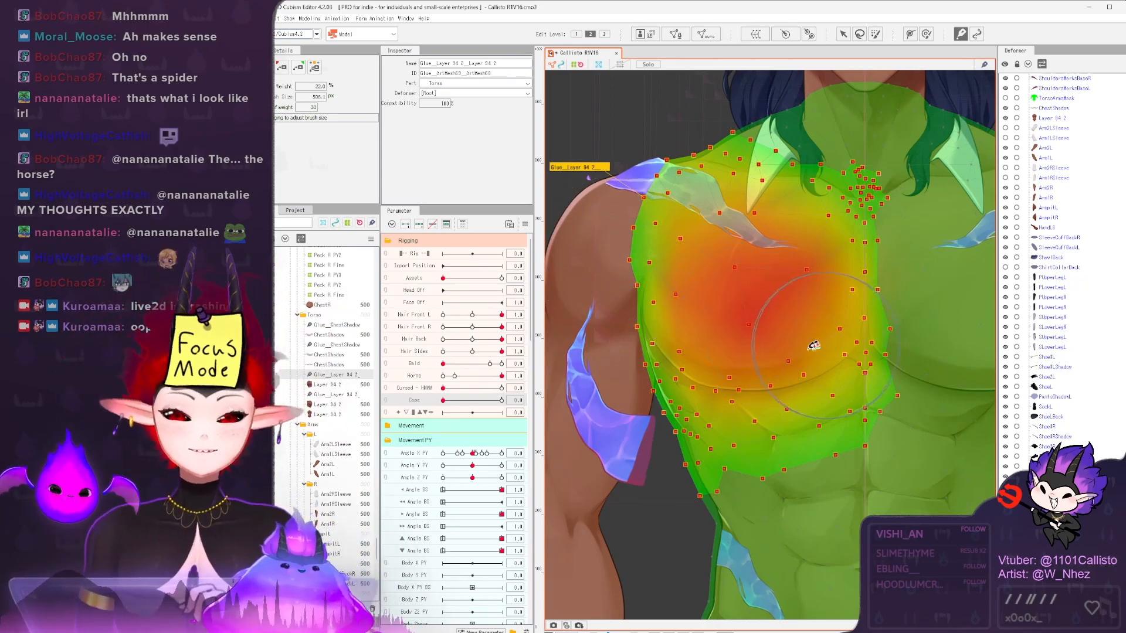
pyautogui.scroll(-2, 710, 375)
pyautogui.click(698, 402)
pyautogui.click(698, 402)
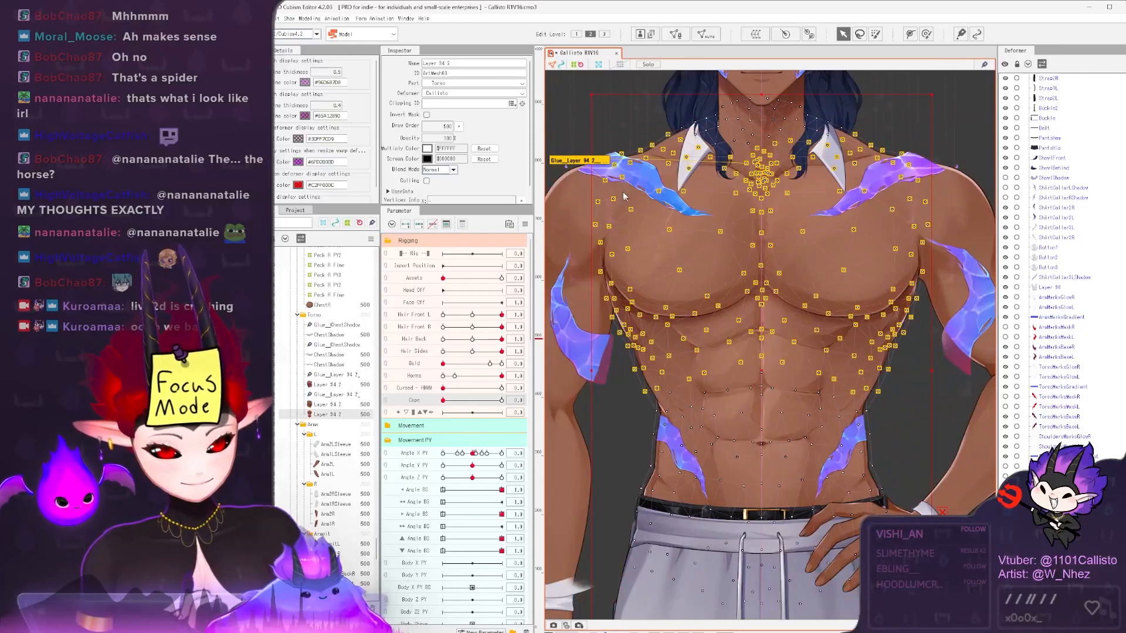
# - Activate the deform brush and inspect the Torso Mask edge along the waist and beside the arm
pyautogui.press('b')
pyautogui.scroll(5, 853, 343)
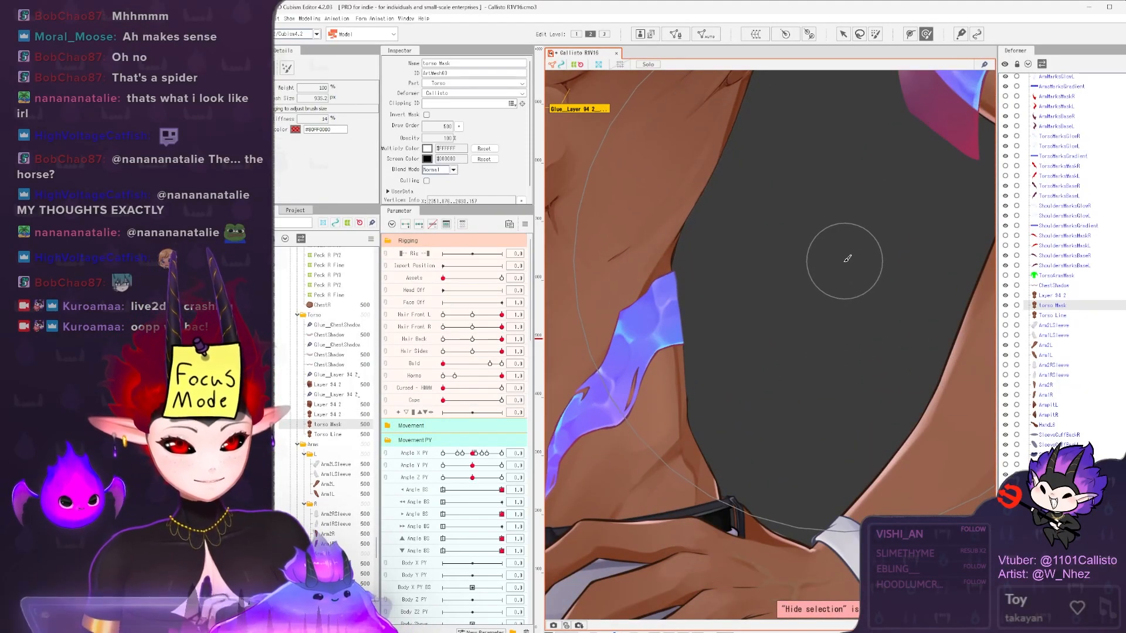
pyautogui.scroll(-3, 847, 188)
pyautogui.scroll(3, 867, 276)
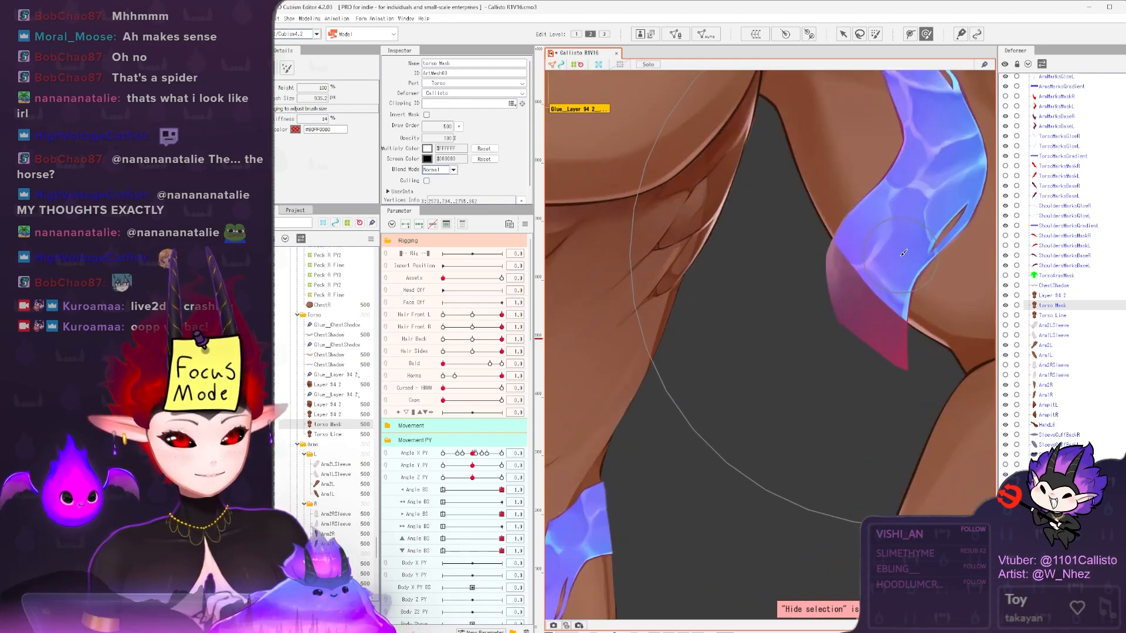
pyautogui.scroll(-3, 903, 253)
pyautogui.scroll(3, 733, 293)
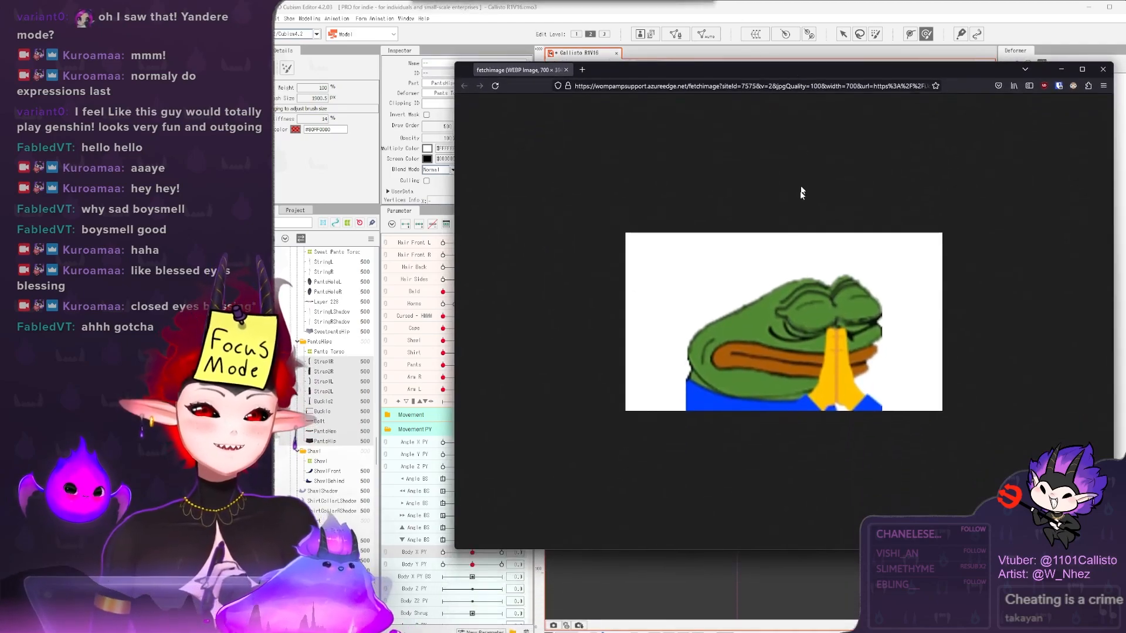
# - Enlarge the praying frog reference image in the browser and close its tab
pyautogui.scroll(1, 763, 341)
pyautogui.scroll(4, 763, 341)
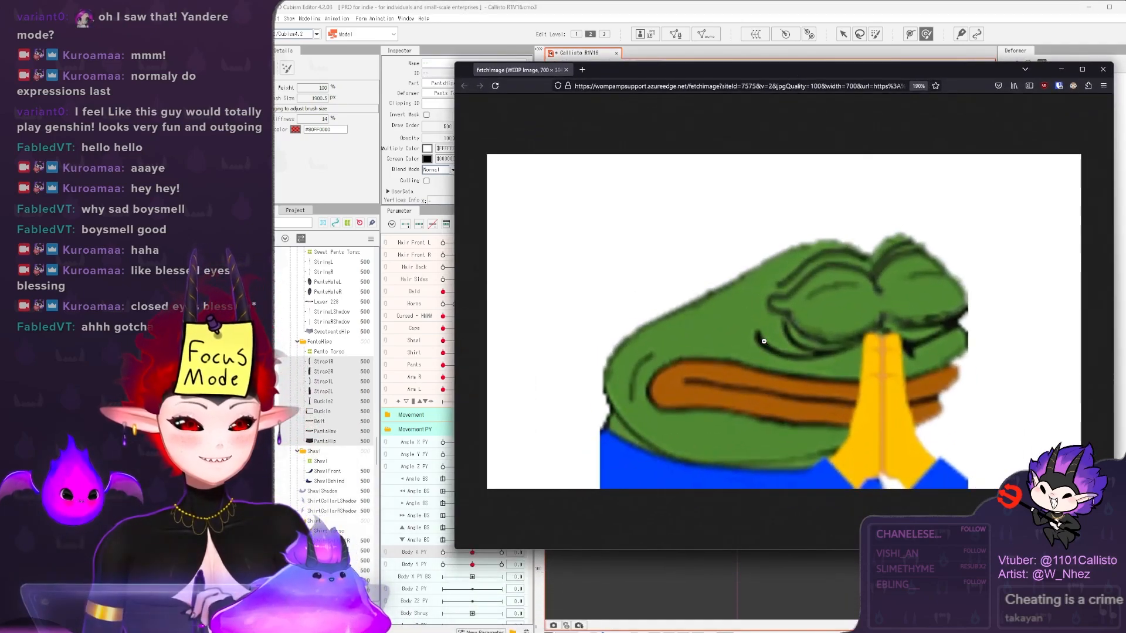
pyautogui.click(566, 70)
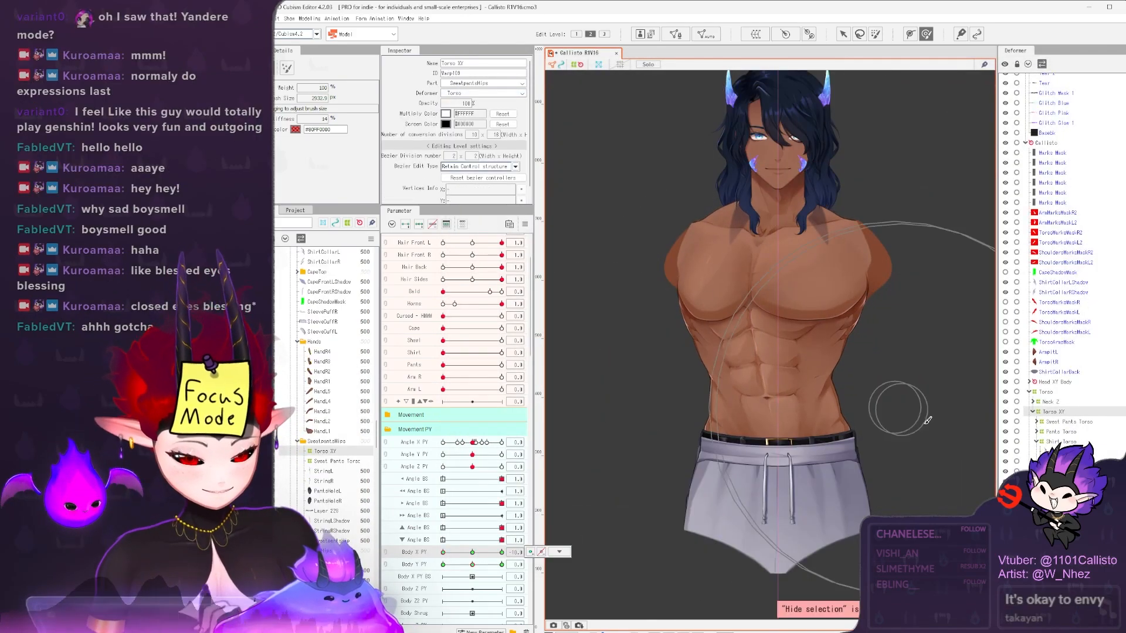
# - Deform the Torso XY warp at Body X PY -10 with the deform brush
pyautogui.scroll(2, 838, 385)
pyautogui.scroll(-5, 614, 292)
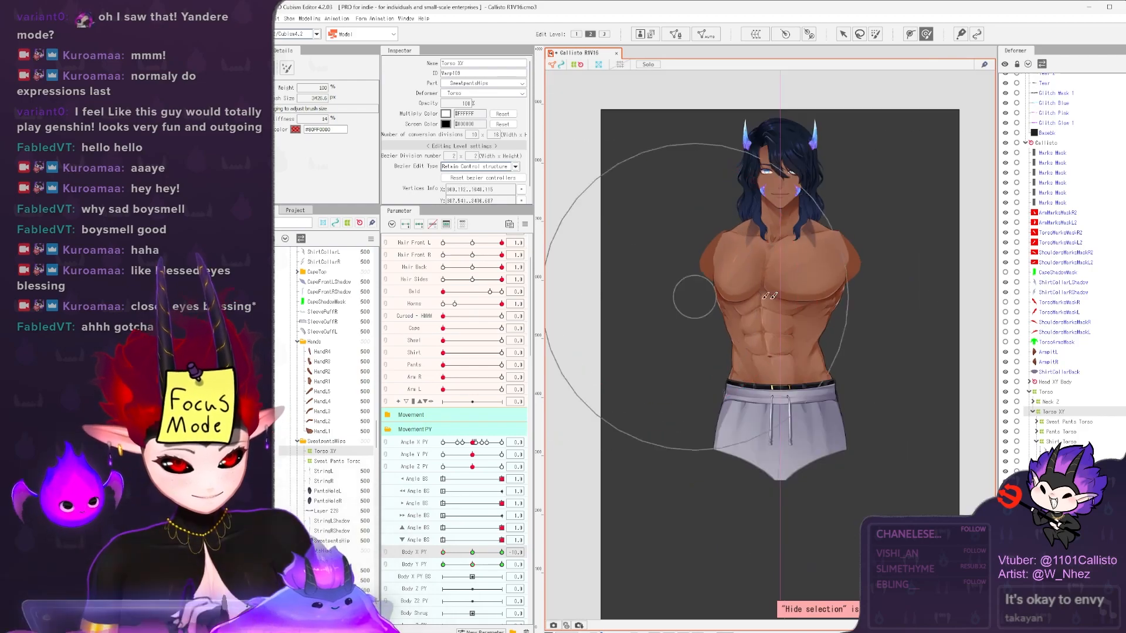
pyautogui.scroll(2, 867, 275)
pyautogui.scroll(2, 783, 351)
pyautogui.moveTo(574, 437); pyautogui.dragTo(608, 410)
# - Shape the sides of the Torso Fine warp at Body X PY -10, comparing it with the neutral pose
pyautogui.keyDown('ctrl'); pyautogui.click(751, 207); pyautogui.keyUp('ctrl')
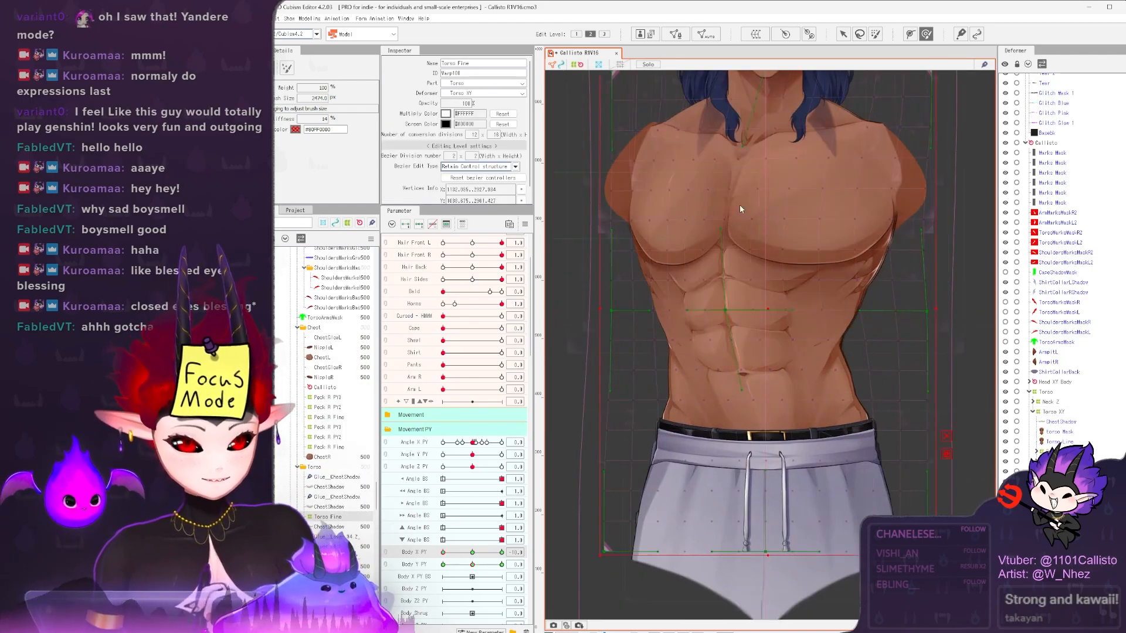
pyautogui.click(472, 552)
pyautogui.click(442, 552)
pyautogui.moveTo(921, 281); pyautogui.dragTo(908, 280)
pyautogui.scroll(-2, 798, 273)
pyautogui.scroll(2, 630, 272)
pyautogui.moveTo(603, 275); pyautogui.dragTo(603, 277)
pyautogui.scroll(-2, 704, 296)
pyautogui.scroll(2, 697, 239)
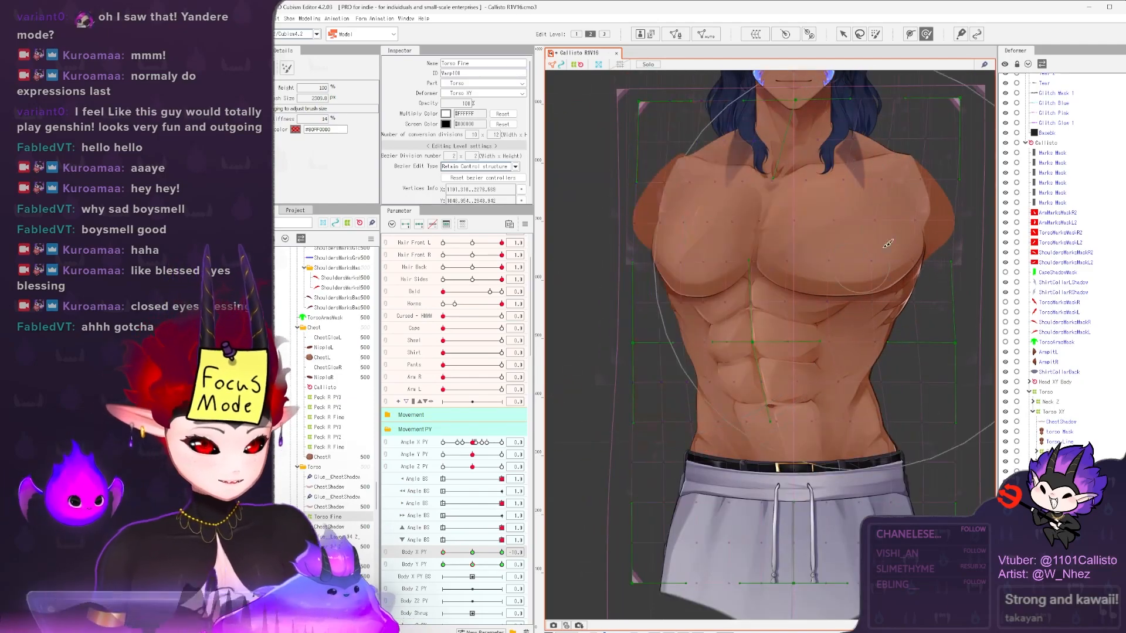
# - Push the outer edge of the Torso XY warp inward beside the figure's right shoulder at Body X PY -10
pyautogui.click(509, 224)
pyautogui.click(525, 224)
pyautogui.click(508, 223)
pyautogui.click(1053, 411)
pyautogui.scroll(-2, 733, 293)
pyautogui.moveTo(598, 297); pyautogui.dragTo(603, 297)
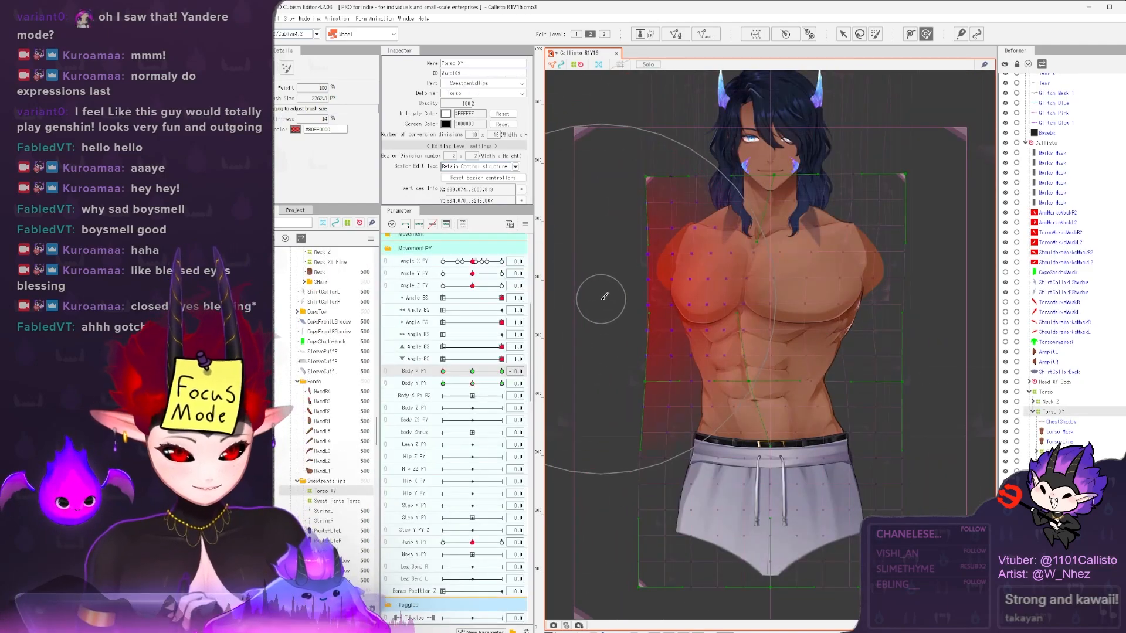
pyautogui.moveTo(606, 252); pyautogui.dragTo(697, 235)
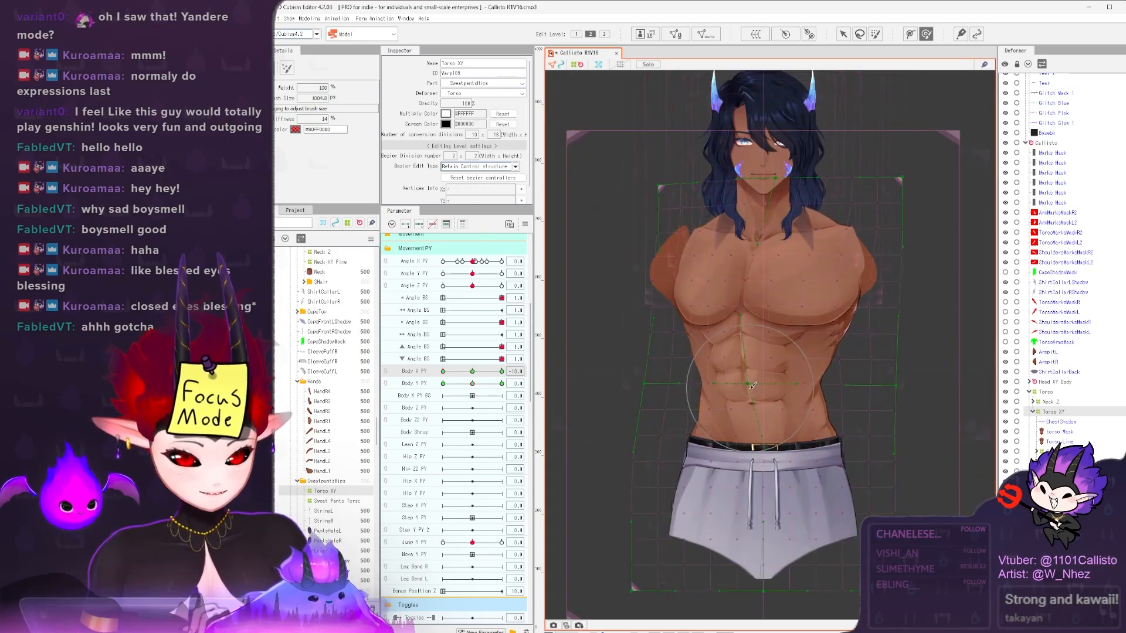
# - Shape the Peck XY chest warp around the sternum at Body X PY -10 with the deform brush
pyautogui.scroll(3, 712, 328)
pyautogui.click(795, 235)
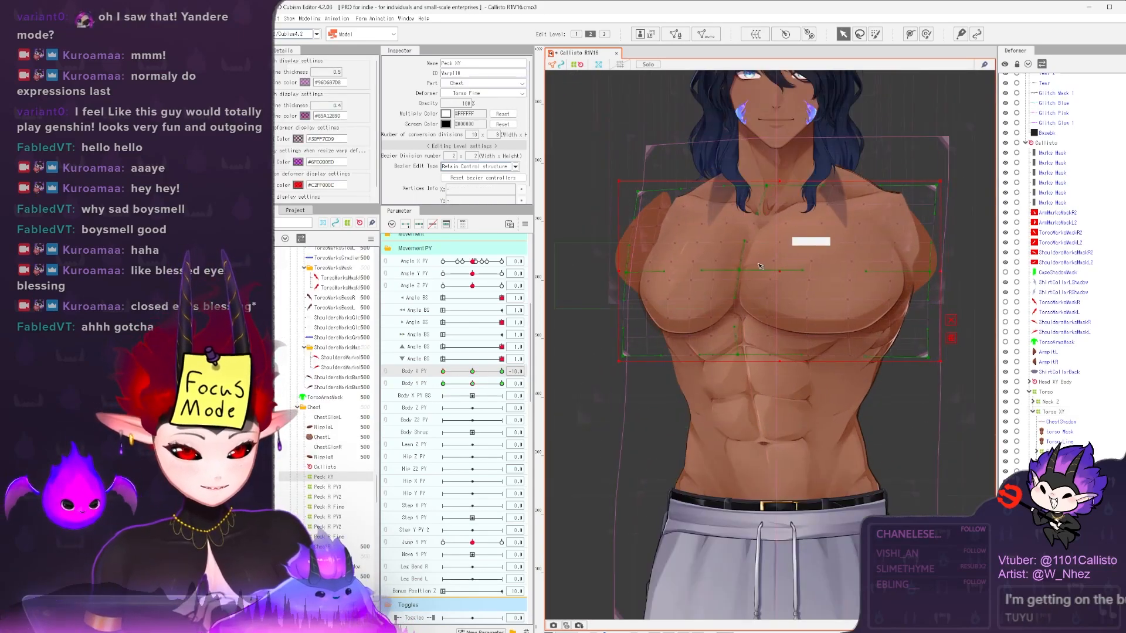
pyautogui.scroll(-3, 821, 317)
pyautogui.scroll(3, 844, 381)
pyautogui.moveTo(599, 242); pyautogui.dragTo(835, 292)
pyautogui.scroll(3, 636, 257)
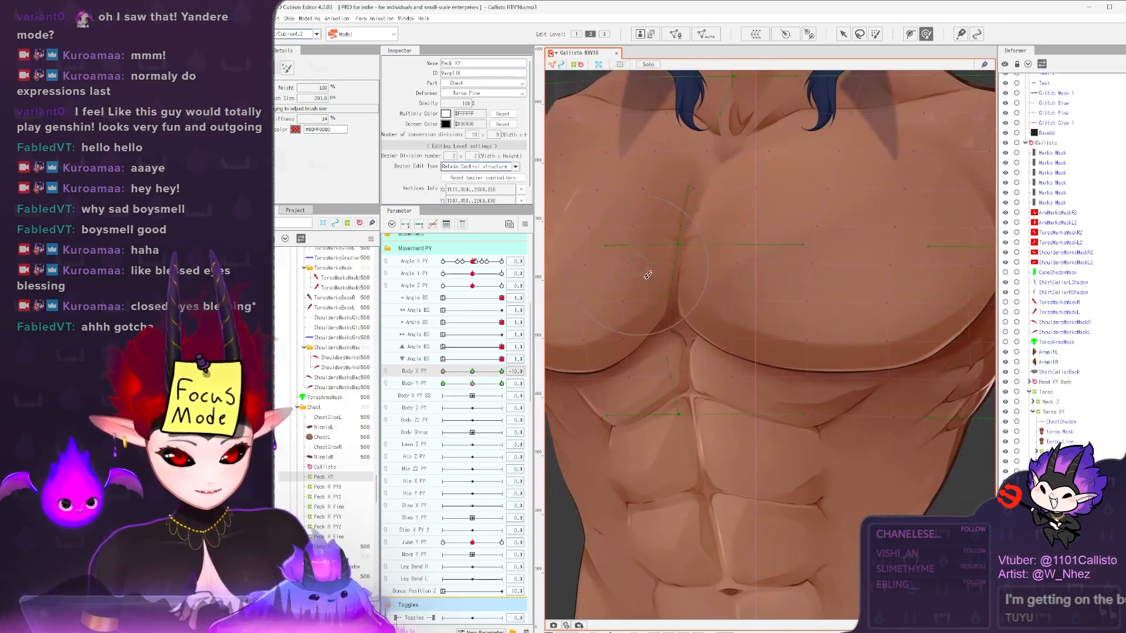
pyautogui.scroll(-3, 718, 237)
pyautogui.moveTo(443, 371)
pyautogui.mouseDown()
pyautogui.moveTo(502, 371)
pyautogui.moveTo(442, 371)
pyautogui.mouseUp()
pyautogui.scroll(3, 561, 345)
# - Shift the abdomen area of the Torso XY warp toward the turned side at Body X PY -10 and preview the turn
pyautogui.rightClick(705, 351)
pyautogui.moveTo(753, 375)
pyautogui.click(842, 568)
pyautogui.scroll(-4, 760, 357)
pyautogui.click(327, 480)
pyautogui.scroll(2, 762, 410)
pyautogui.scroll(-2, 820, 381)
pyautogui.click(1053, 411)
pyautogui.moveTo(750, 360); pyautogui.dragTo(693, 361)
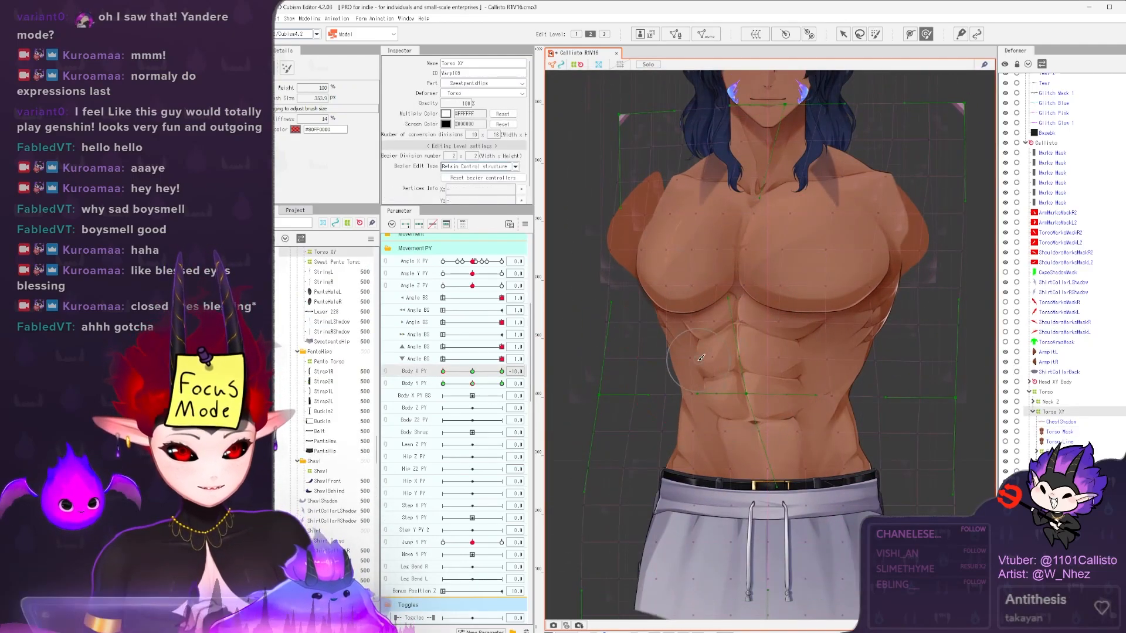
pyautogui.click(476, 372)
pyautogui.click(448, 371)
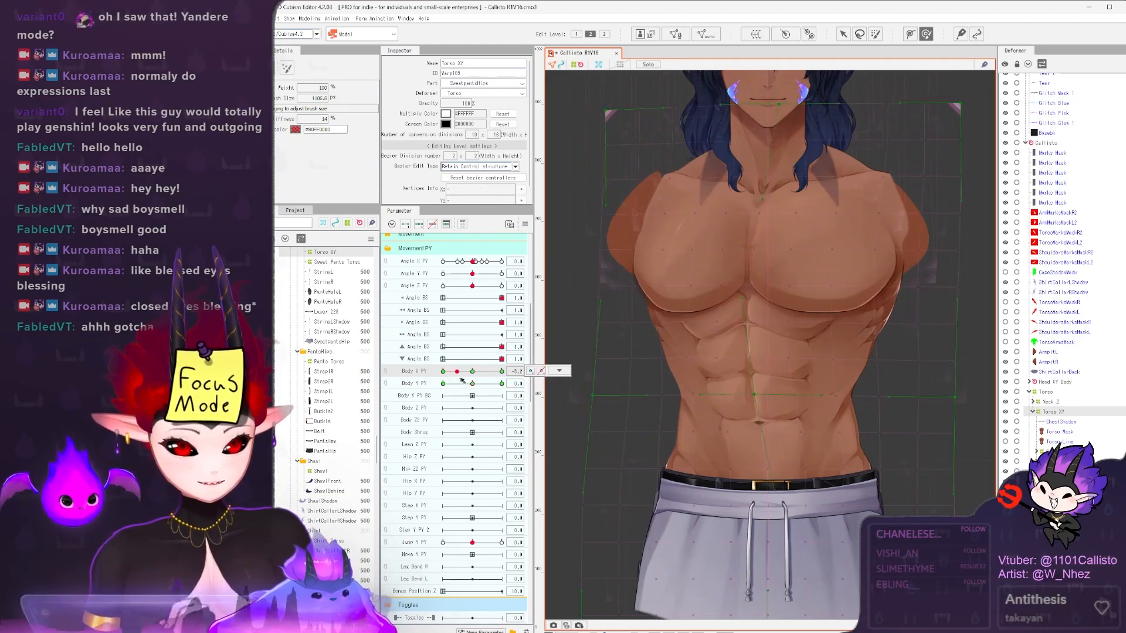
# - Reflect the Torso Fine warp horizontally at Body X PY 10
pyautogui.scroll(-3, 708, 345)
pyautogui.click(443, 373)
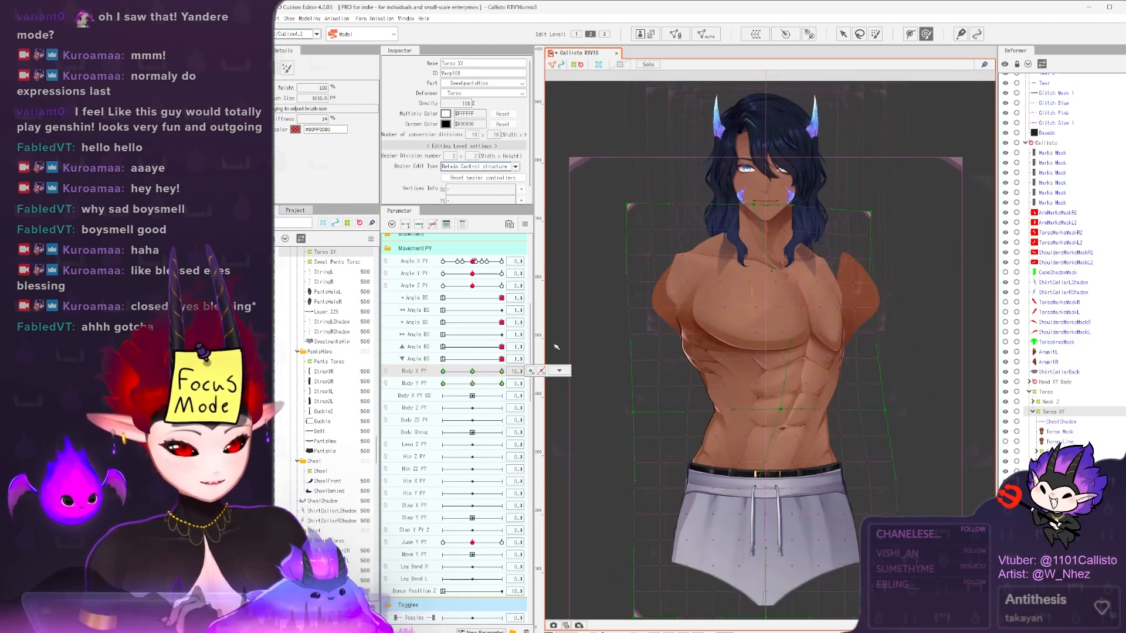
pyautogui.moveTo(593, 354); pyautogui.dragTo(556, 356)
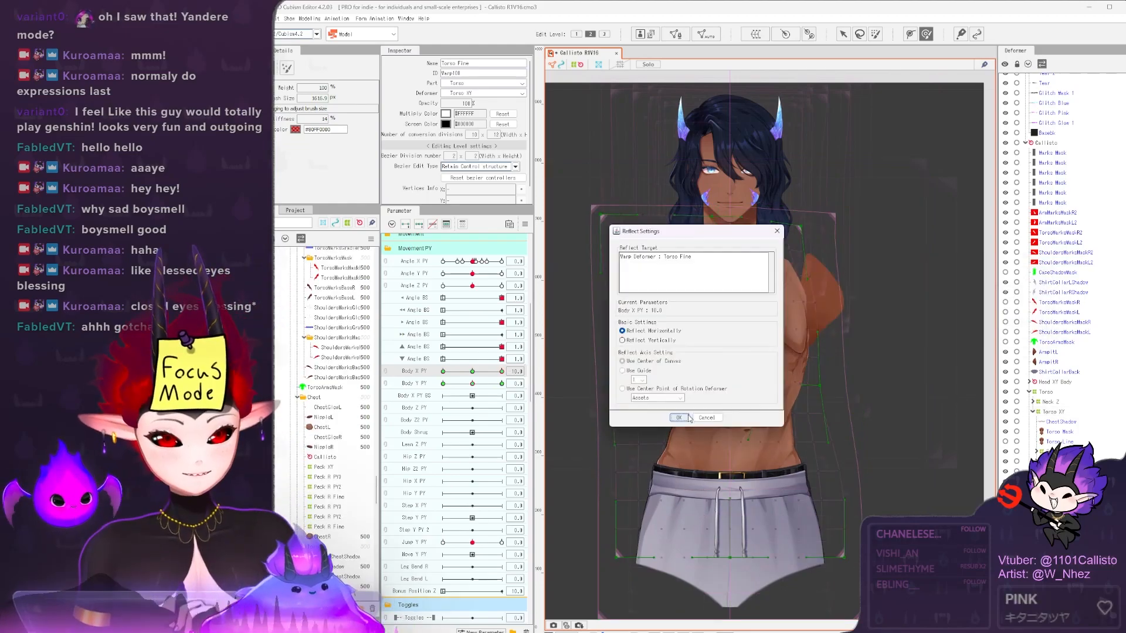
pyautogui.scroll(3, 708, 252)
# - Adjust the Peck XY chest warp at Body X PY 10, comparing its shape across the body turn
pyautogui.click(323, 467)
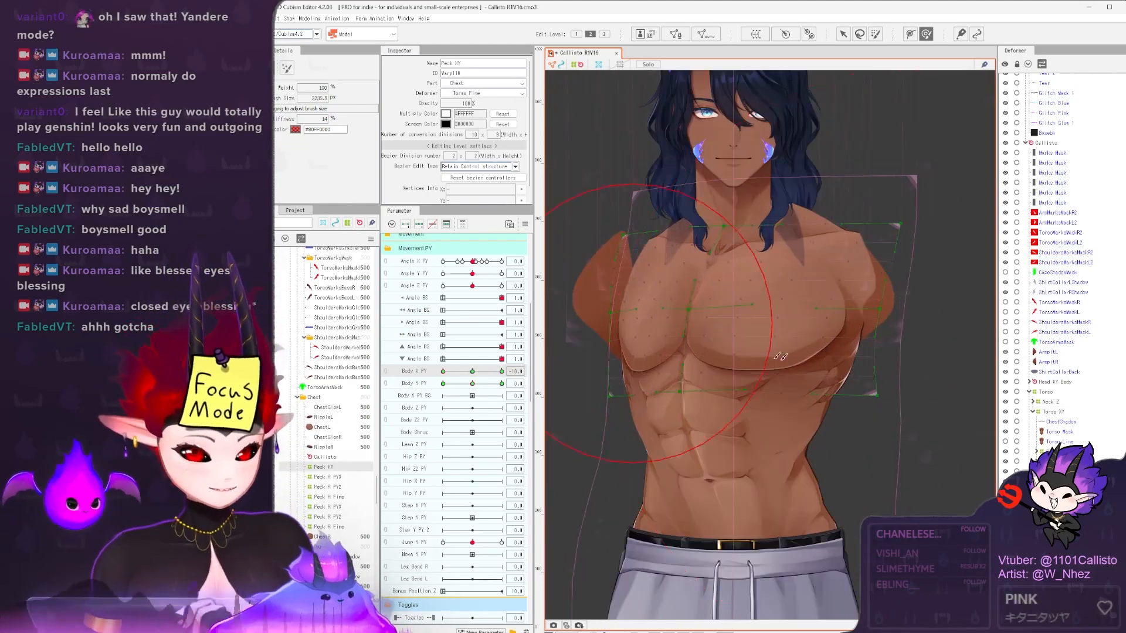
pyautogui.scroll(2, 610, 357)
pyautogui.scroll(-4, 626, 293)
pyautogui.click(501, 371)
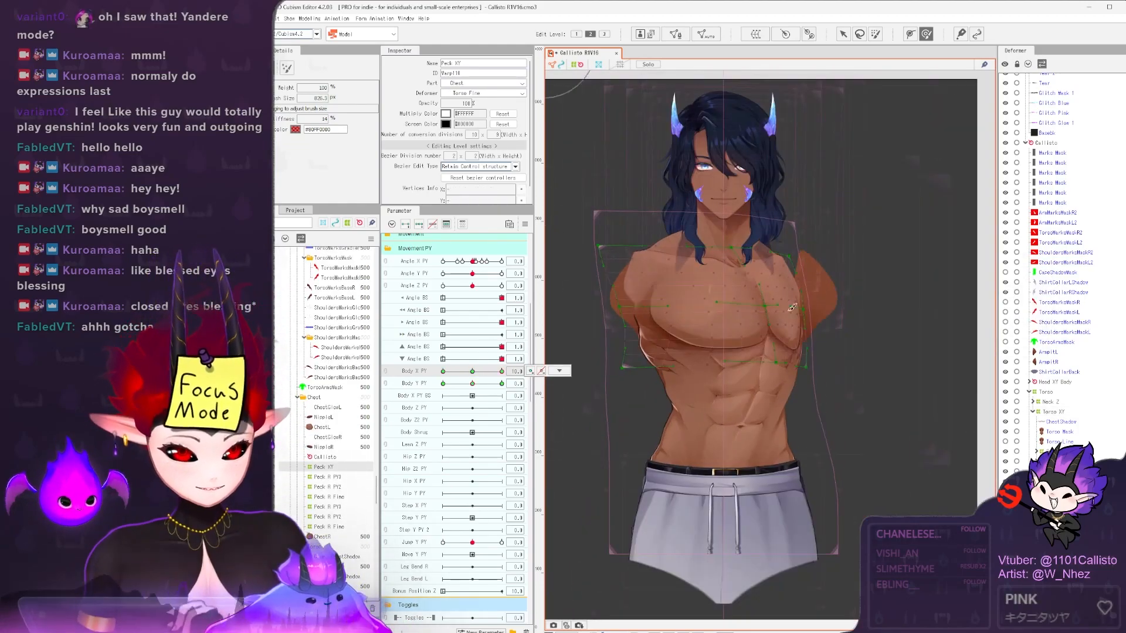
pyautogui.scroll(2, 825, 300)
pyautogui.moveTo(465, 371)
pyautogui.mouseDown()
pyautogui.moveTo(452, 371)
pyautogui.moveTo(501, 371)
pyautogui.mouseUp()
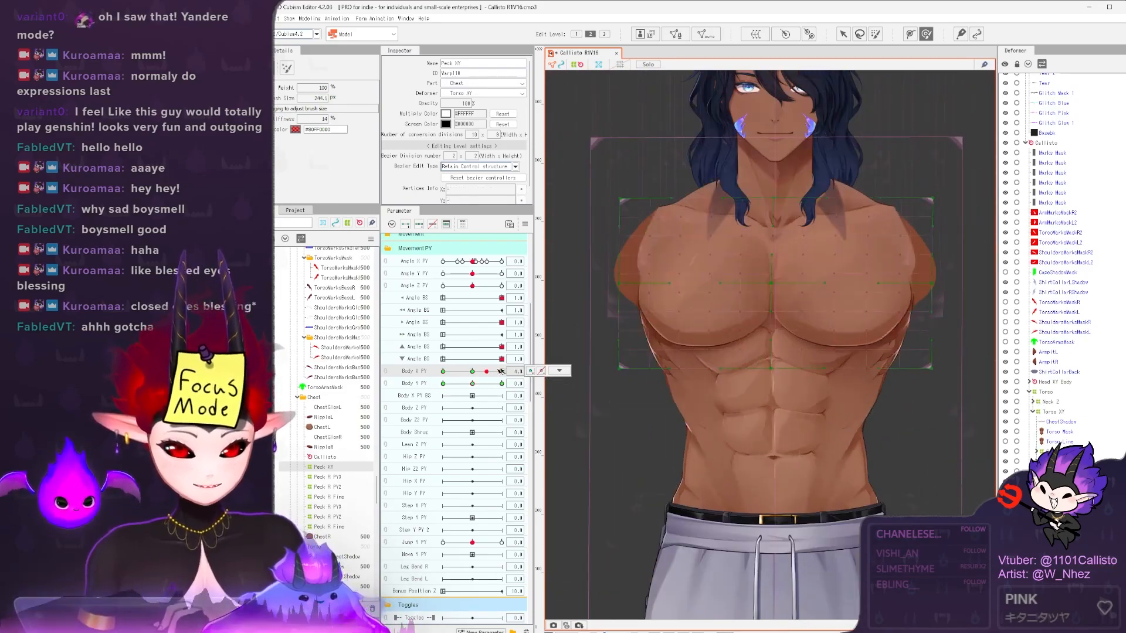
pyautogui.scroll(-2, 921, 311)
pyautogui.scroll(4, 874, 337)
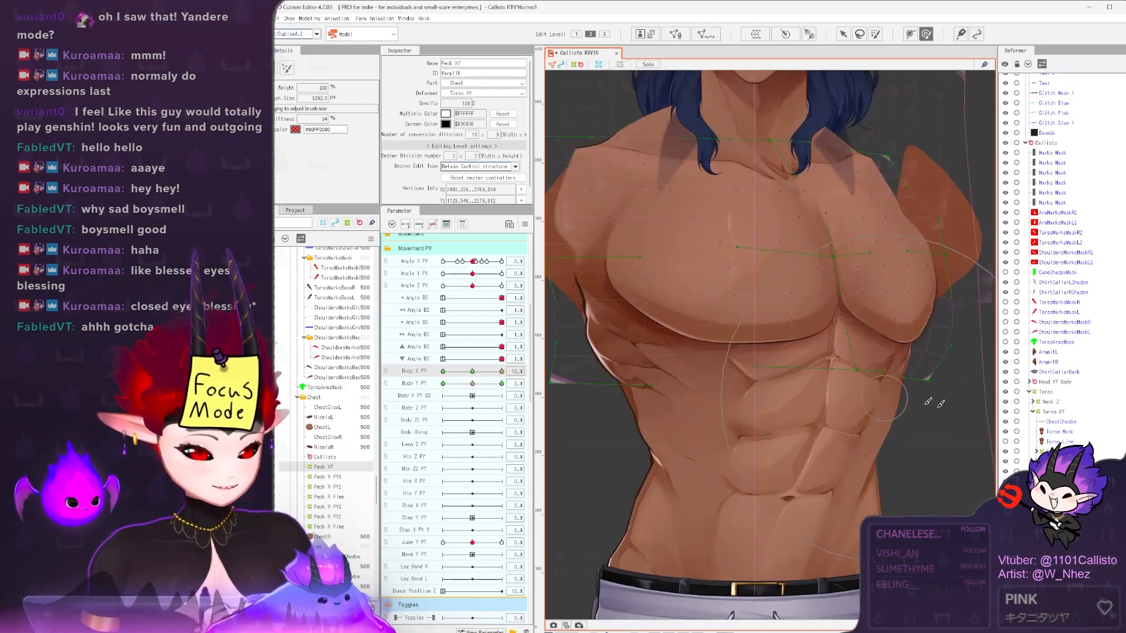
# - Select the Torso XY warp and return Body X PY to 0
pyautogui.rightClick(877, 340)
pyautogui.moveTo(926, 367)
pyautogui.click(1010, 294)
pyautogui.rightClick(877, 340)
pyautogui.click(1011, 243)
pyautogui.scroll(-4, 907, 344)
pyautogui.scroll(2, 903, 346)
pyautogui.scroll(-2, 974, 390)
pyautogui.click(1070, 412)
pyautogui.moveTo(501, 371); pyautogui.dragTo(469, 375)
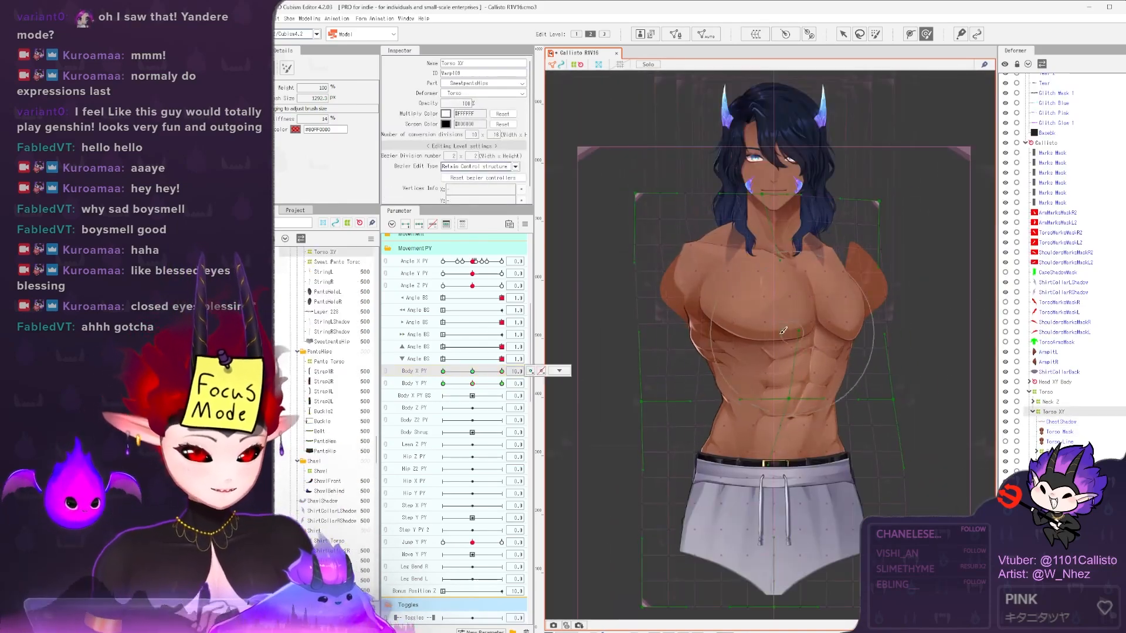
# - Shape the upper part of the Torso XY warp at Body Y PY 10 with large deform brush strokes
pyautogui.click(431, 384)
pyautogui.moveTo(897, 143); pyautogui.dragTo(903, 144)
pyautogui.moveTo(933, 212); pyautogui.dragTo(921, 211)
pyautogui.moveTo(632, 202); pyautogui.dragTo(657, 198)
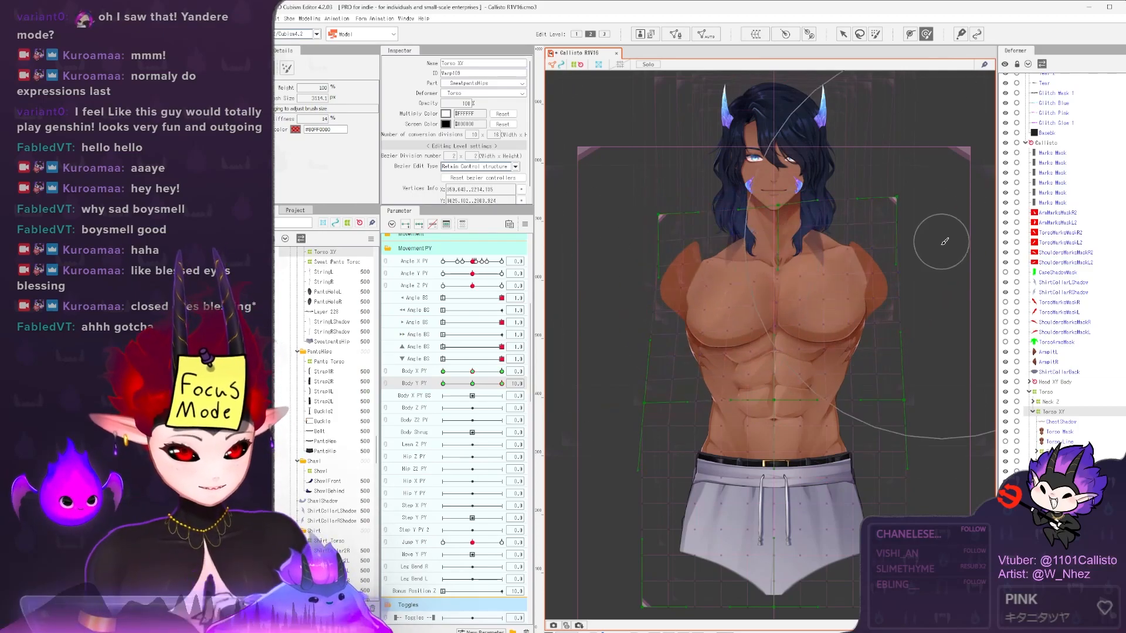
pyautogui.moveTo(841, 211); pyautogui.dragTo(839, 218)
pyautogui.moveTo(501, 383)
pyautogui.mouseDown()
pyautogui.moveTo(465, 385)
pyautogui.moveTo(503, 384)
pyautogui.mouseUp()
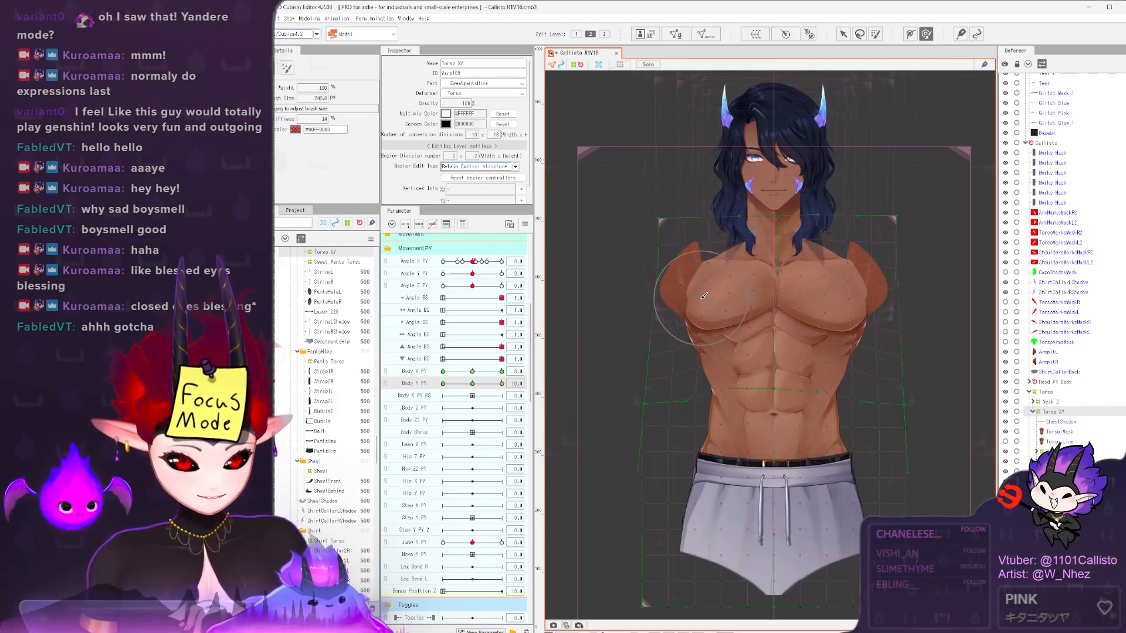
pyautogui.scroll(-2, 709, 269)
pyautogui.scroll(2, 804, 183)
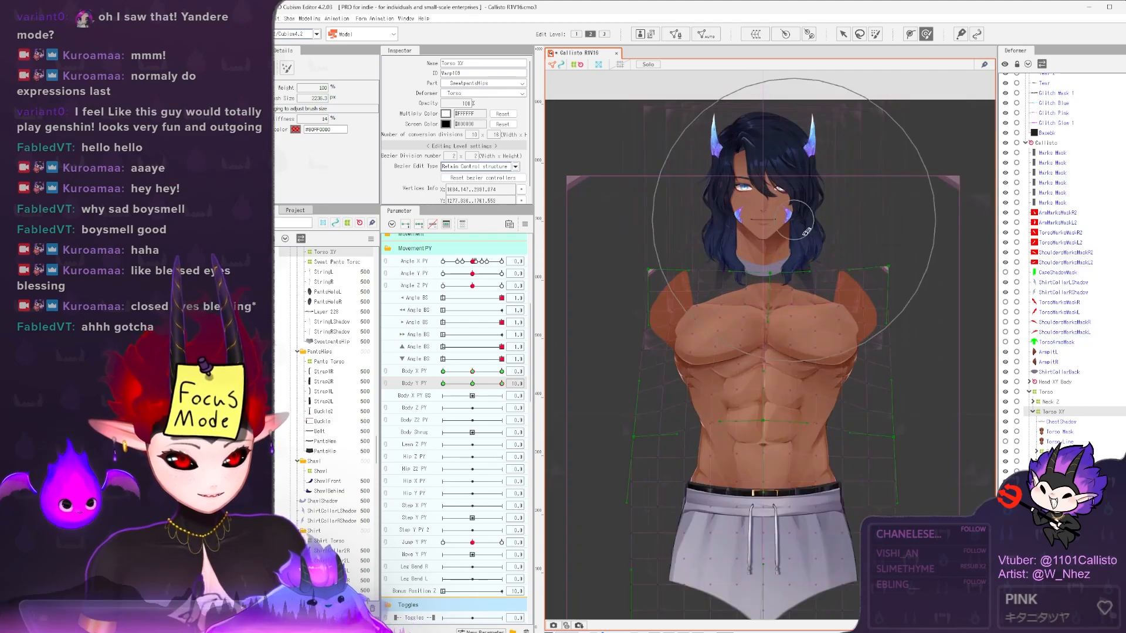
# - Hide the selection display and adjust the Peck XY and Torso Fine warps at Body Y PY 10
pyautogui.press('h')
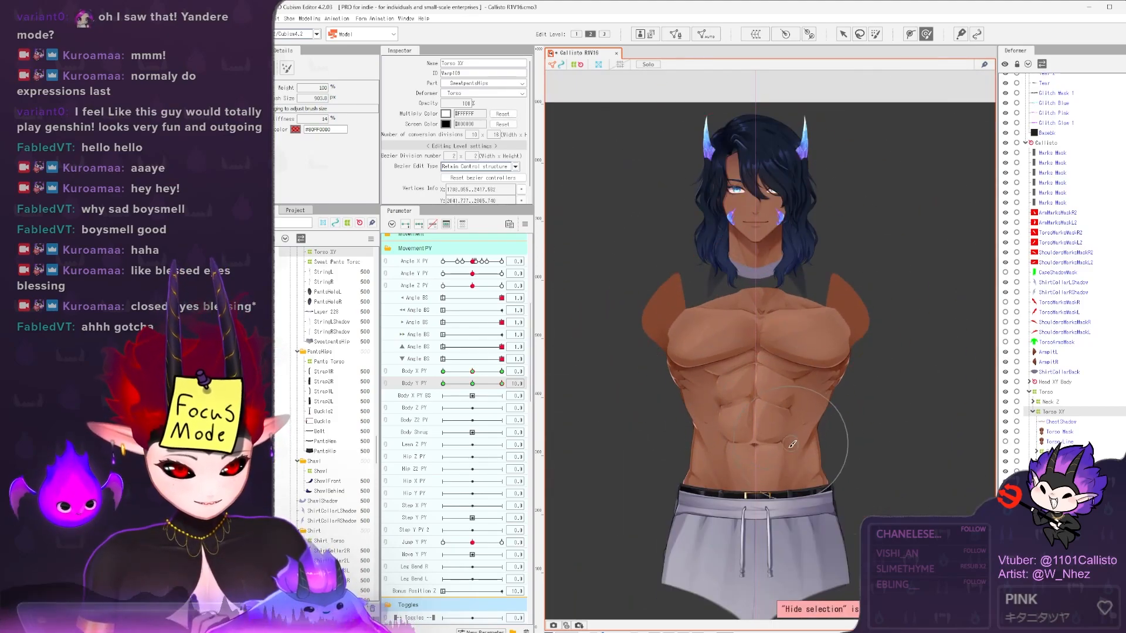
pyautogui.click(720, 326)
pyautogui.scroll(2, 717, 322)
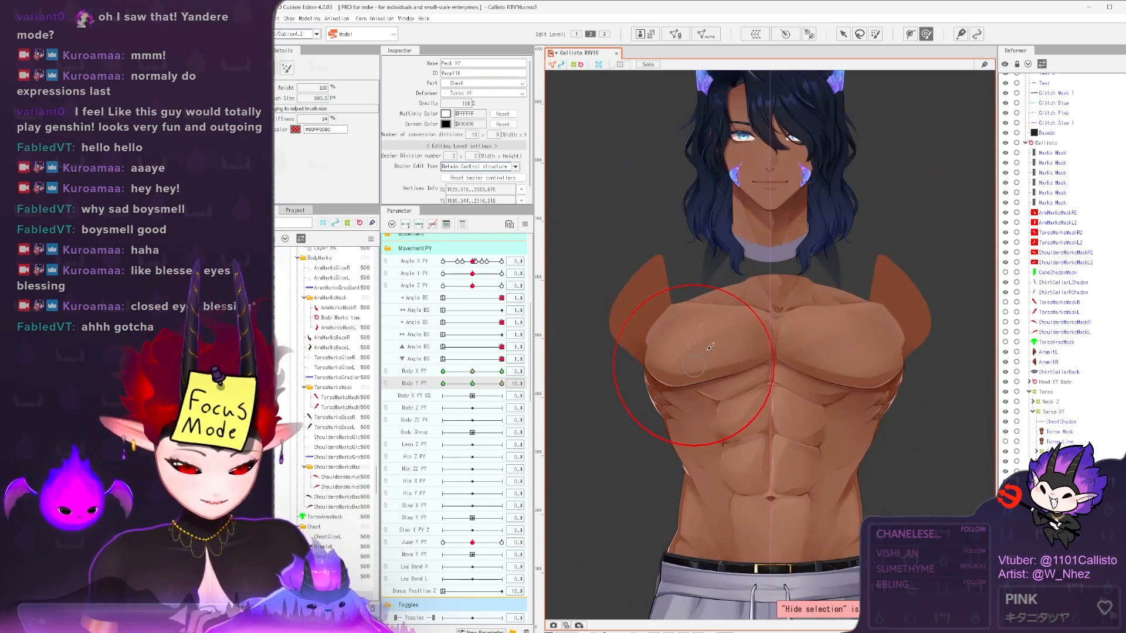
pyautogui.click(875, 388)
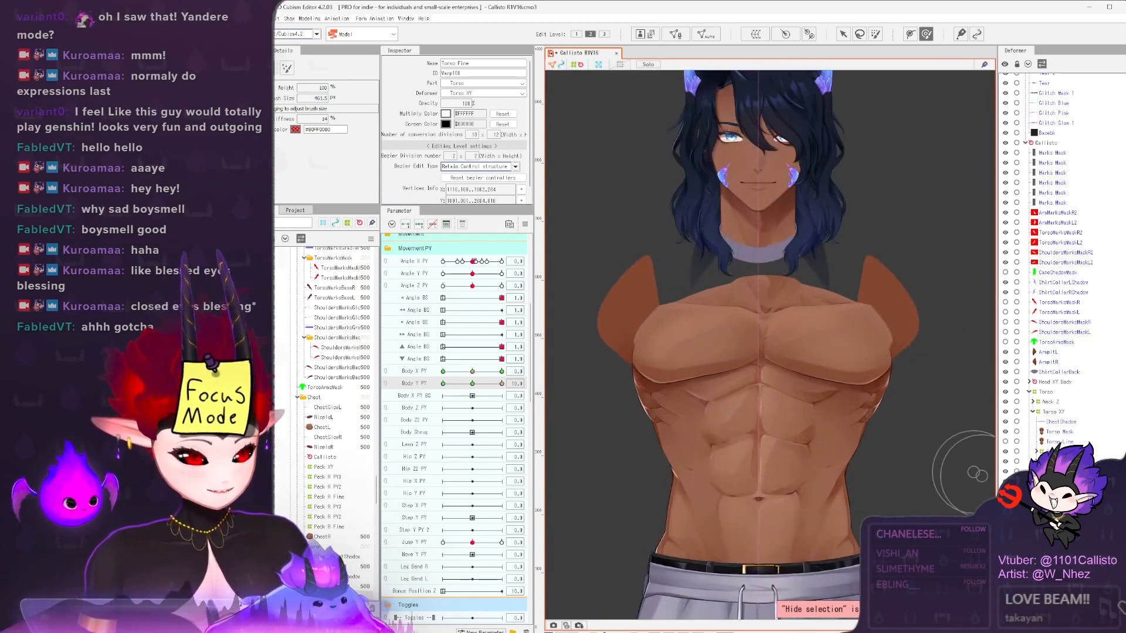
# - Show the selection display again and refine the Torso XY warp around the abdomen at Body Y PY 10
pyautogui.click(723, 384)
pyautogui.hotkey('ctrl', 'h')
pyautogui.moveTo(722, 384); pyautogui.dragTo(606, 432)
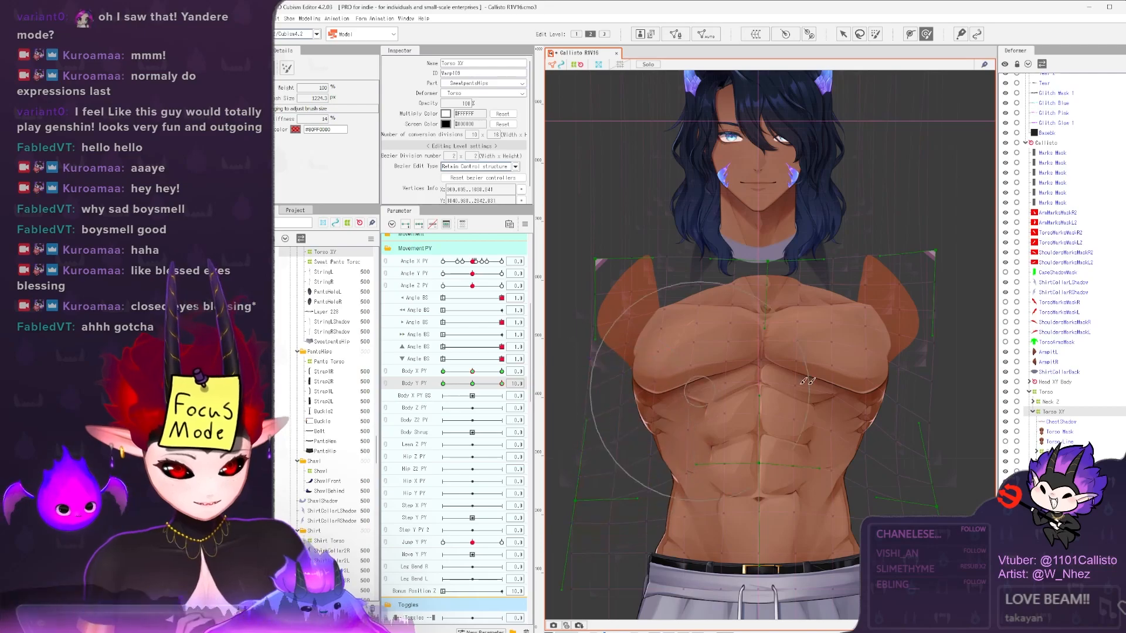
pyautogui.moveTo(501, 384); pyautogui.dragTo(525, 383)
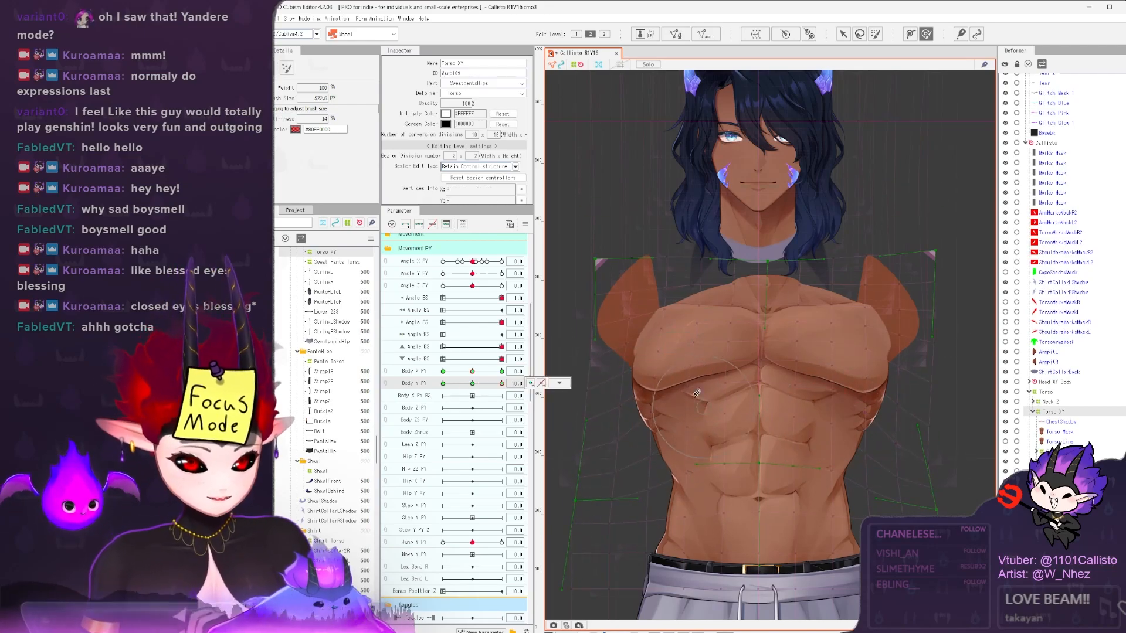
pyautogui.click(730, 384)
pyautogui.scroll(3, 730, 389)
pyautogui.moveTo(706, 435); pyautogui.dragTo(702, 434)
# - Raise the chest area slightly and tuck in the waist side at Body Y PY 10, previewing the vertical motion
pyautogui.scroll(-3, 840, 337)
pyautogui.moveTo(840, 334); pyautogui.dragTo(842, 322)
pyautogui.moveTo(737, 334); pyautogui.dragTo(736, 323)
pyautogui.moveTo(501, 383)
pyautogui.mouseDown()
pyautogui.moveTo(472, 385)
pyautogui.moveTo(522, 384)
pyautogui.mouseUp()
pyautogui.moveTo(662, 420); pyautogui.dragTo(668, 418)
pyautogui.moveTo(501, 383)
pyautogui.mouseDown()
pyautogui.moveTo(473, 384)
pyautogui.moveTo(524, 384)
pyautogui.mouseUp()
# - Adjust the warp around the shoulders at Body Y PY 10 with the deform brush
pyautogui.scroll(-4, 780, 350)
pyautogui.scroll(4, 780, 350)
pyautogui.click(762, 346)
pyautogui.scroll(-2, 762, 346)
pyautogui.moveTo(692, 267)
pyautogui.mouseDown()
pyautogui.moveTo(723, 259)
pyautogui.moveTo(725, 270)
pyautogui.mouseUp()
pyautogui.moveTo(957, 289); pyautogui.dragTo(959, 301)
# - Reflect the Torso XY warp vertically and move Body Y PY to -10
pyautogui.hotkey('ctrl', 'r')
pyautogui.click(651, 340)
pyautogui.click(678, 417)
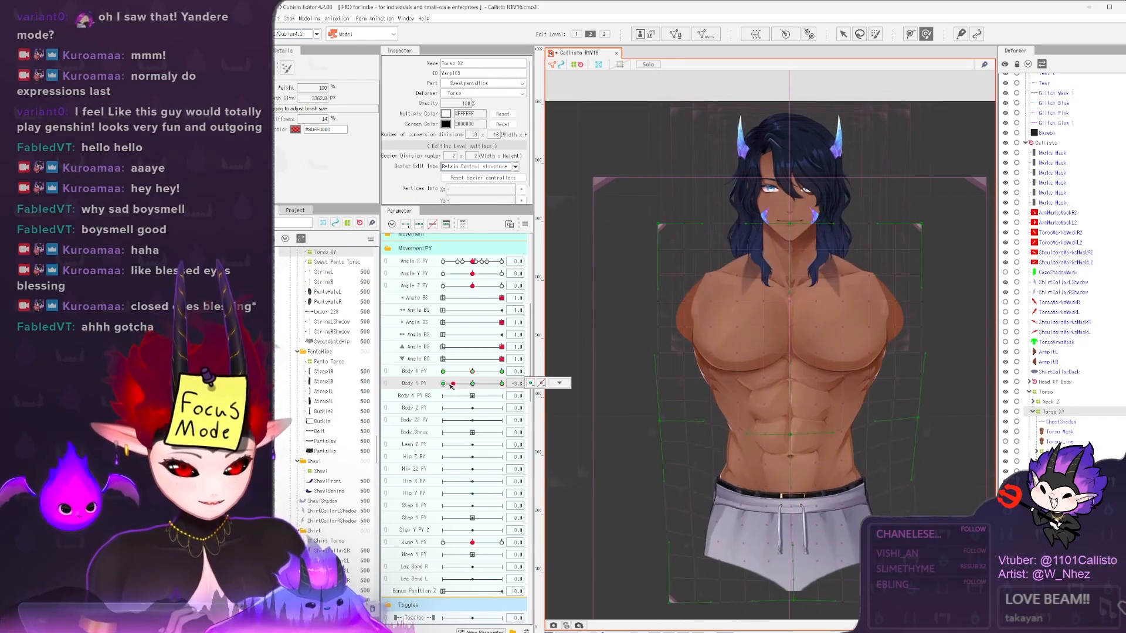
pyautogui.moveTo(501, 384); pyautogui.dragTo(441, 386)
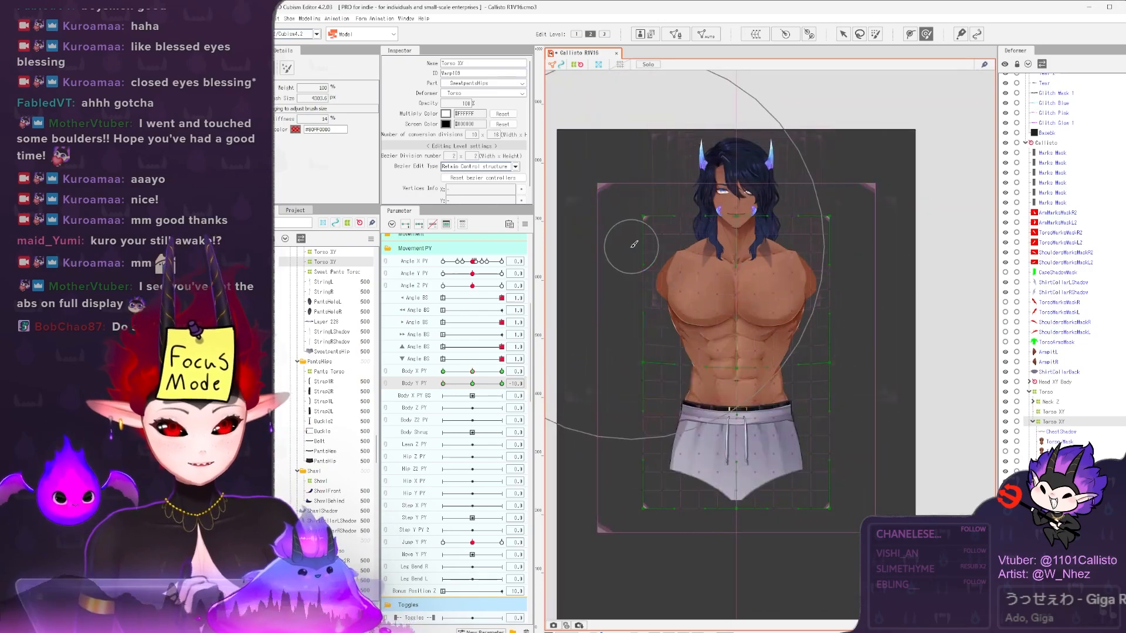
# - Discard a stray brush stroke and reshape the Torso XY warp around the abdomen at Body Y PY -10
pyautogui.moveTo(634, 244); pyautogui.dragTo(679, 266)
pyautogui.hotkey('ctrl', 'z')
pyautogui.scroll(3, 740, 329)
pyautogui.moveTo(741, 381); pyautogui.dragTo(741, 380)
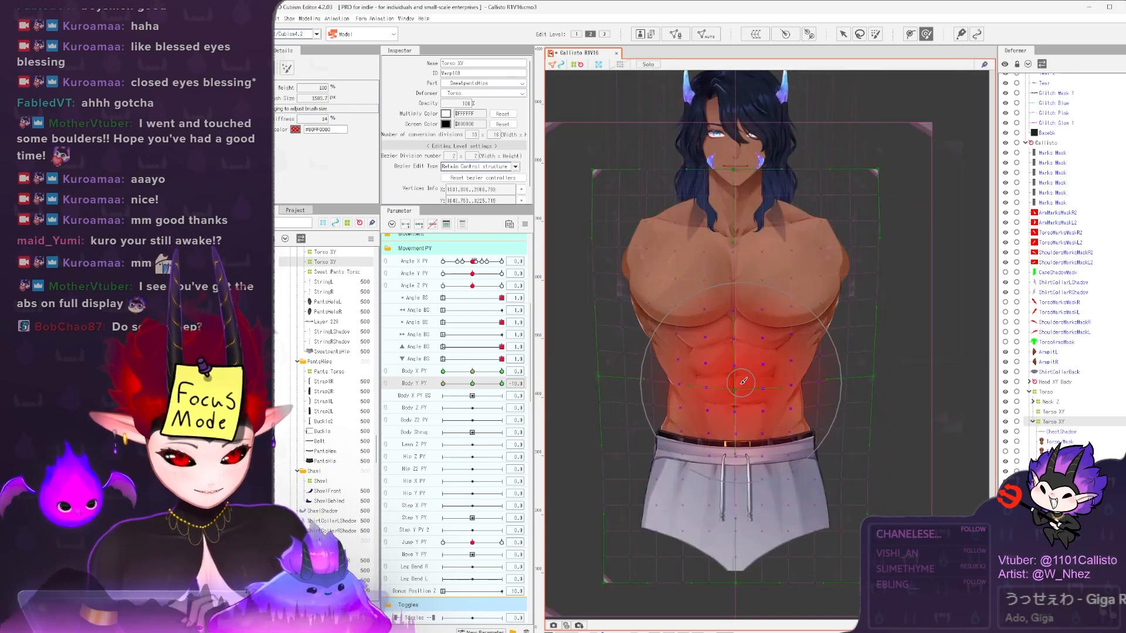
pyautogui.moveTo(793, 303); pyautogui.dragTo(794, 310)
pyautogui.moveTo(744, 340); pyautogui.dragTo(680, 347)
pyautogui.moveTo(680, 347); pyautogui.dragTo(680, 351)
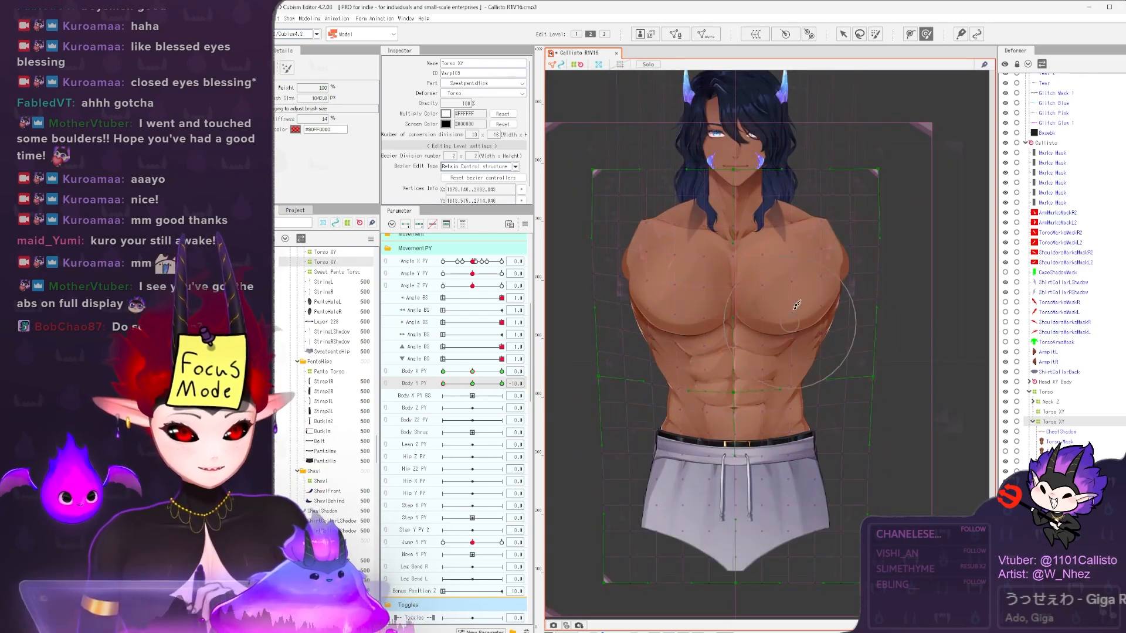
# - Pull the Torso XY warp down around both shoulders and the outer chest at Body Y PY -10
pyautogui.moveTo(632, 302); pyautogui.dragTo(566, 317)
pyautogui.moveTo(443, 383)
pyautogui.mouseDown()
pyautogui.moveTo(472, 383)
pyautogui.moveTo(443, 384)
pyautogui.mouseUp()
pyautogui.moveTo(611, 249); pyautogui.dragTo(605, 259)
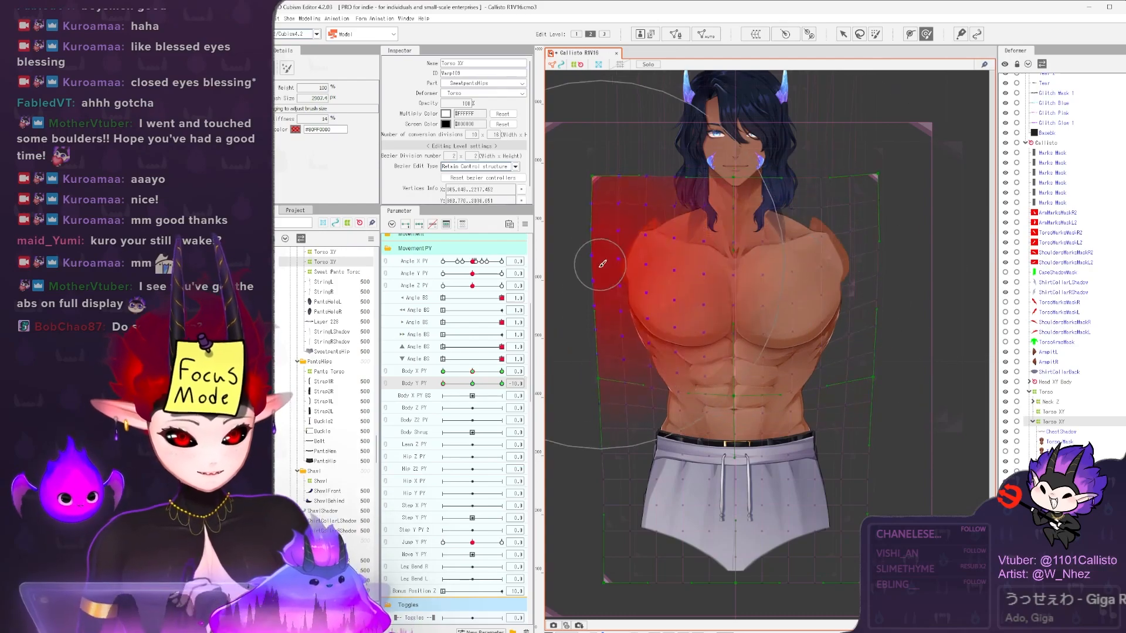
pyautogui.moveTo(882, 230); pyautogui.dragTo(890, 239)
pyautogui.moveTo(621, 275); pyautogui.dragTo(633, 282)
pyautogui.moveTo(750, 281); pyautogui.dragTo(759, 287)
# - Refine the Torso XY warp along the side of the ribcage, previewing the Body Y PY motion
pyautogui.moveTo(443, 383)
pyautogui.mouseDown()
pyautogui.moveTo(489, 381)
pyautogui.moveTo(406, 389)
pyautogui.mouseUp()
pyautogui.hscroll(-1, 633, 316)
pyautogui.moveTo(630, 317); pyautogui.dragTo(604, 315)
pyautogui.moveTo(604, 316); pyautogui.dragTo(606, 298)
pyautogui.moveTo(706, 352); pyautogui.dragTo(696, 352)
pyautogui.moveTo(472, 383)
pyautogui.mouseDown()
pyautogui.moveTo(441, 384)
pyautogui.moveTo(490, 388)
pyautogui.moveTo(443, 385)
pyautogui.mouseUp()
# - Select the Peck XY warp and pull its outer sides and the underside of the chest down at Body Y PY -10
pyautogui.scroll(3, 739, 401)
pyautogui.click(1053, 479)
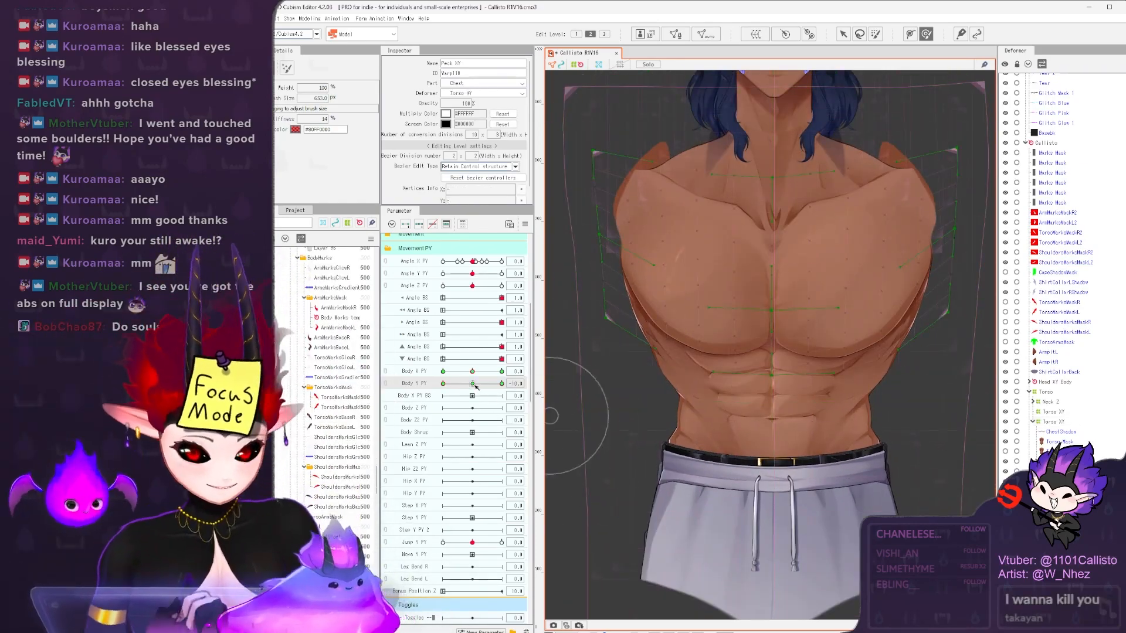
pyautogui.moveTo(570, 271); pyautogui.dragTo(568, 285)
pyautogui.moveTo(964, 283); pyautogui.dragTo(967, 297)
pyautogui.moveTo(880, 271); pyautogui.dragTo(832, 271)
pyautogui.moveTo(808, 323); pyautogui.dragTo(856, 326)
pyautogui.scroll(2, 855, 321)
pyautogui.scroll(-2, 855, 364)
pyautogui.moveTo(855, 366); pyautogui.dragTo(855, 379)
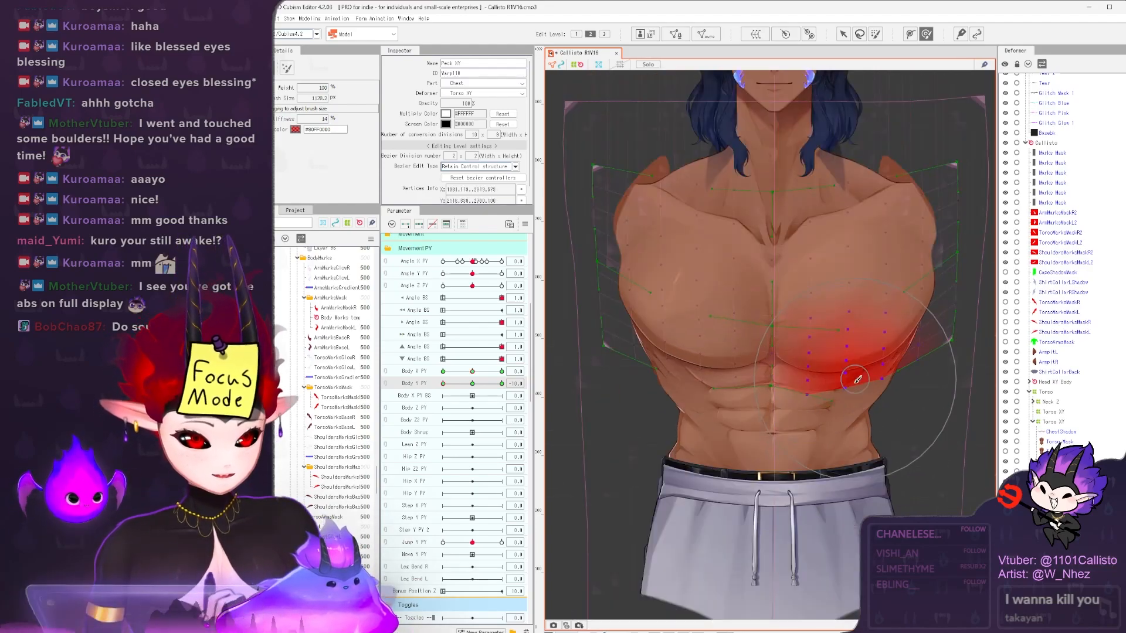
# - Preview the Body Y PY motion and nudge the outer side of the Peck XY warp slightly outward
pyautogui.moveTo(443, 383)
pyautogui.mouseDown()
pyautogui.moveTo(501, 384)
pyautogui.moveTo(443, 383)
pyautogui.mouseUp()
pyautogui.moveTo(595, 284); pyautogui.dragTo(589, 285)
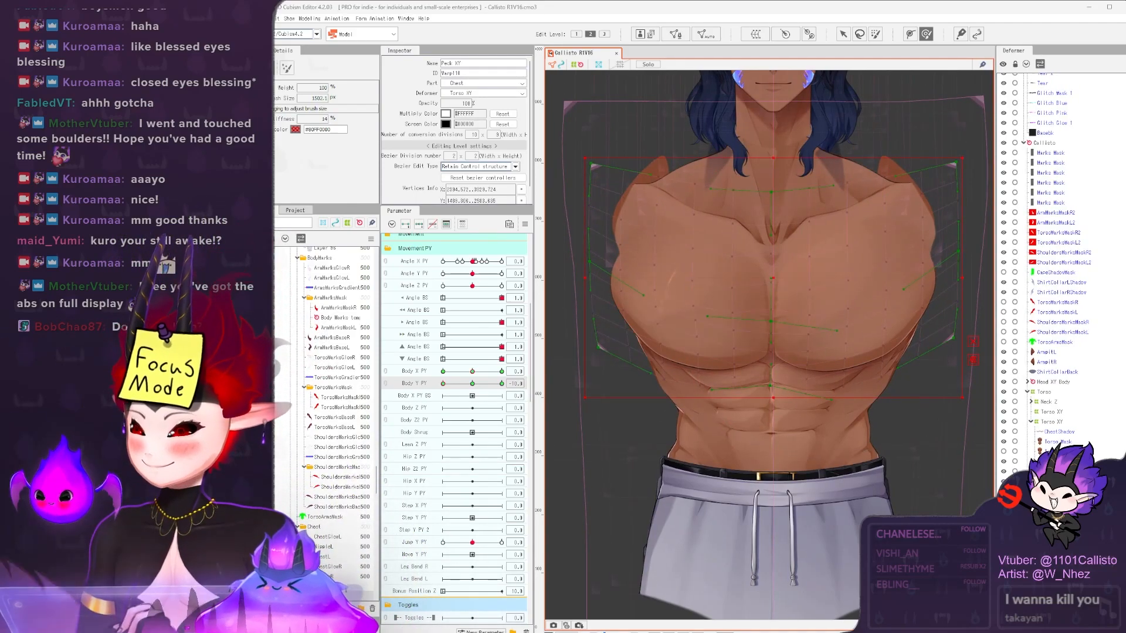
pyautogui.moveTo(442, 383)
pyautogui.mouseDown()
pyautogui.moveTo(473, 384)
pyautogui.moveTo(444, 388)
pyautogui.moveTo(481, 367)
pyautogui.moveTo(443, 383)
pyautogui.mouseUp()
pyautogui.click(559, 383)
# - Select the Torso XY warp and nudge both sides of the abdomen downward, comparing the Body Y PY extremes
pyautogui.click(1051, 422)
pyautogui.scroll(-3, 719, 379)
pyautogui.scroll(3, 739, 382)
pyautogui.moveTo(723, 384); pyautogui.dragTo(728, 391)
pyautogui.moveTo(804, 387); pyautogui.dragTo(802, 394)
pyautogui.moveTo(501, 384); pyautogui.dragTo(442, 384)
# - Adjust the Torso XY warp around the waistband at Body Y PY 10 and preview the result
pyautogui.click(501, 383)
pyautogui.moveTo(698, 438); pyautogui.dragTo(761, 491)
pyautogui.moveTo(761, 491); pyautogui.dragTo(760, 478)
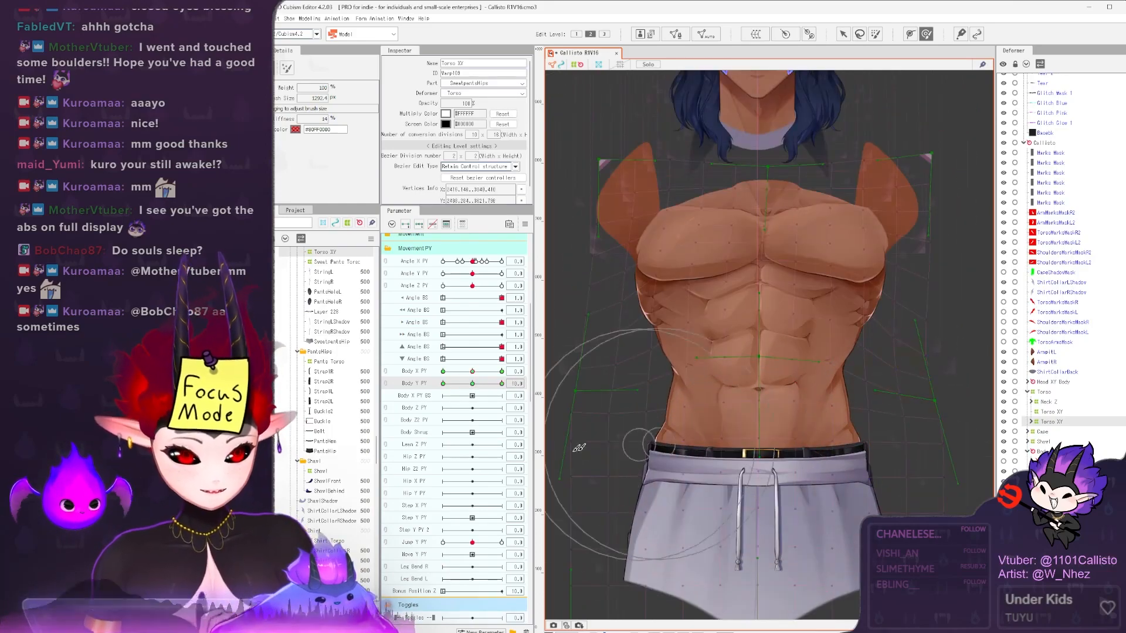
pyautogui.scroll(-3, 721, 360)
pyautogui.moveTo(501, 383)
pyautogui.mouseDown()
pyautogui.moveTo(485, 354)
pyautogui.moveTo(503, 357)
pyautogui.mouseUp()
pyautogui.scroll(3, 732, 449)
pyautogui.moveTo(738, 464); pyautogui.dragTo(738, 464)
# - Raise the outer sides of the Torso XY warp at Body Y PY -10
pyautogui.moveTo(502, 383); pyautogui.dragTo(442, 383)
pyautogui.scroll(-3, 719, 384)
pyautogui.moveTo(597, 311); pyautogui.dragTo(601, 306)
pyautogui.moveTo(915, 305); pyautogui.dragTo(912, 293)
pyautogui.moveTo(586, 189)
pyautogui.mouseDown()
pyautogui.moveTo(592, 213)
pyautogui.moveTo(612, 189)
pyautogui.mouseUp()
# - Select the Torso Fine warp through the torso artwork and pull the outer shoulders inward at Body Y PY -10
pyautogui.scroll(3, 768, 228)
pyautogui.rightClick(699, 202)
pyautogui.moveTo(747, 296)
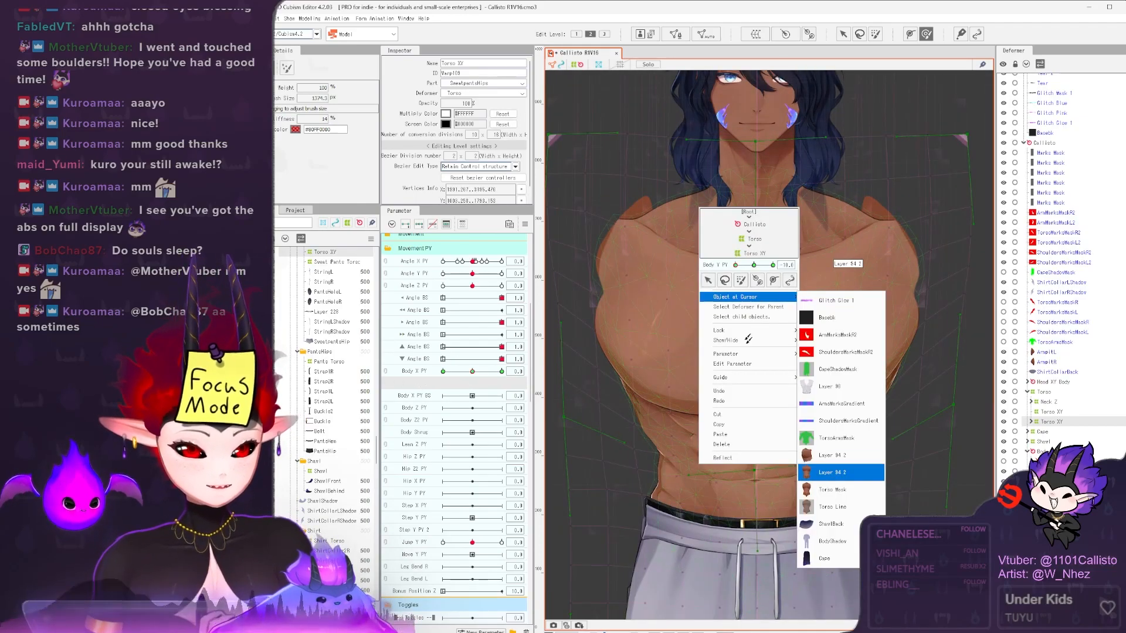
pyautogui.click(839, 472)
pyautogui.scroll(5, 727, 311)
pyautogui.scroll(-5, 727, 310)
pyautogui.scroll(3, 656, 252)
pyautogui.moveTo(636, 262); pyautogui.dragTo(653, 261)
pyautogui.moveTo(608, 271)
pyautogui.mouseDown()
pyautogui.moveTo(615, 236)
pyautogui.moveTo(616, 269)
pyautogui.mouseUp()
pyautogui.moveTo(948, 242); pyautogui.dragTo(925, 245)
pyautogui.moveTo(637, 296); pyautogui.dragTo(640, 287)
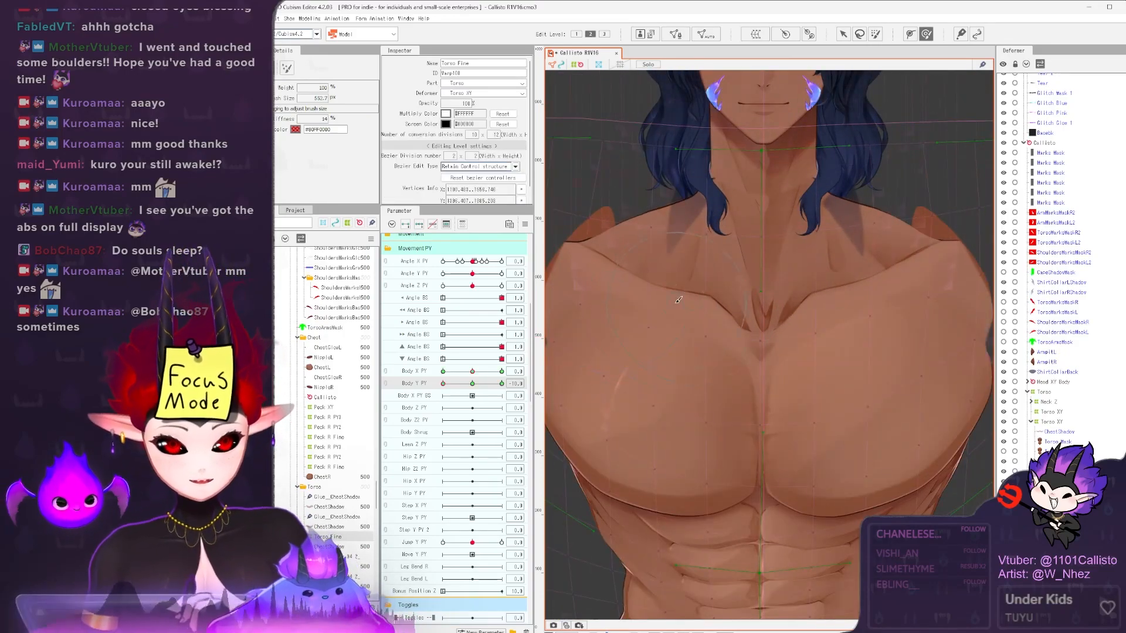
# - Raise the Torso Fine warp slightly around the collarbones and upper chest, previewing the Body Y PY motion
pyautogui.moveTo(695, 221); pyautogui.dragTo(697, 215)
pyautogui.moveTo(839, 211); pyautogui.dragTo(838, 204)
pyautogui.scroll(-3, 685, 244)
pyautogui.moveTo(744, 317); pyautogui.dragTo(747, 306)
pyautogui.scroll(3, 719, 261)
pyautogui.moveTo(719, 261); pyautogui.dragTo(753, 261)
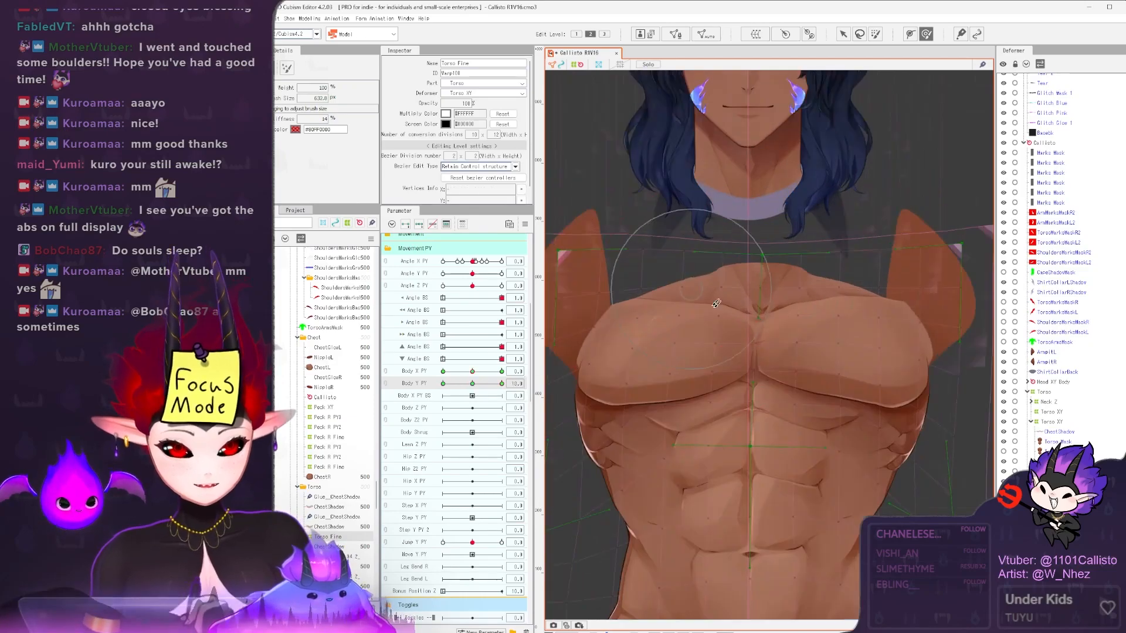
pyautogui.moveTo(767, 302); pyautogui.dragTo(768, 298)
pyautogui.moveTo(472, 384)
pyautogui.mouseDown()
pyautogui.moveTo(480, 367)
pyautogui.moveTo(503, 372)
pyautogui.moveTo(443, 384)
pyautogui.mouseUp()
# - Select the Torso XY warp and apply extended interpolation between its Body Y PY keys
pyautogui.click(1052, 421)
pyautogui.hotkey('ctrl', 'r')
pyautogui.click(599, 202)
pyautogui.scroll(-3, 799, 287)
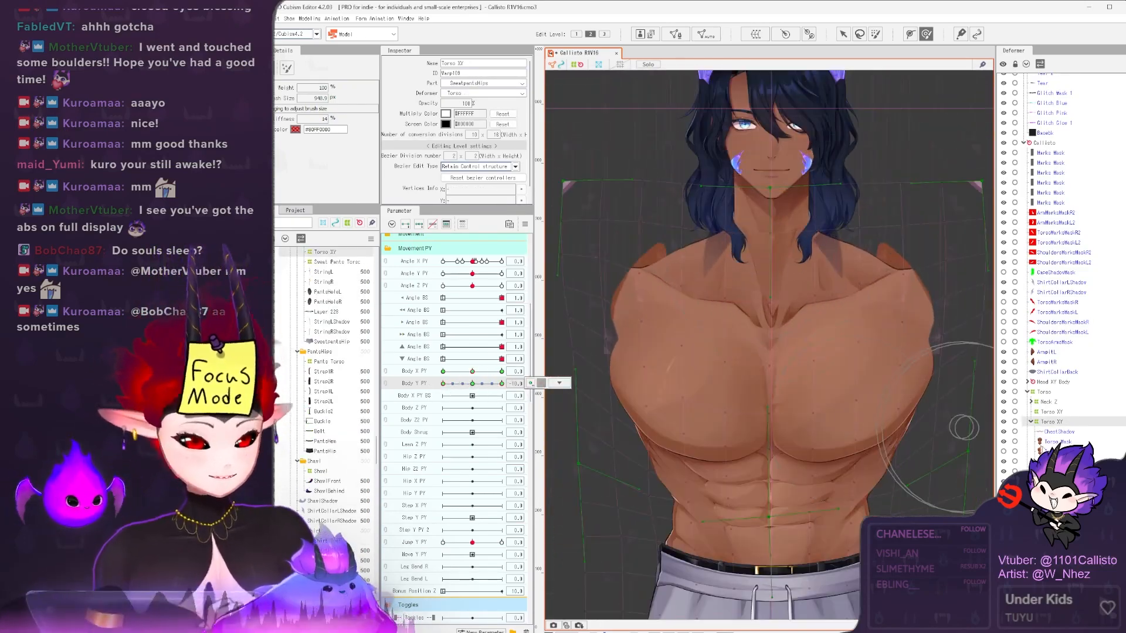
# - Return to the Torso Fine warp and lift both outer sides below the chest at Body Y PY -10
pyautogui.click(933, 340)
pyautogui.scroll(-3, 762, 390)
pyautogui.scroll(3, 762, 390)
pyautogui.moveTo(590, 421); pyautogui.dragTo(587, 412)
pyautogui.moveTo(938, 421); pyautogui.dragTo(937, 413)
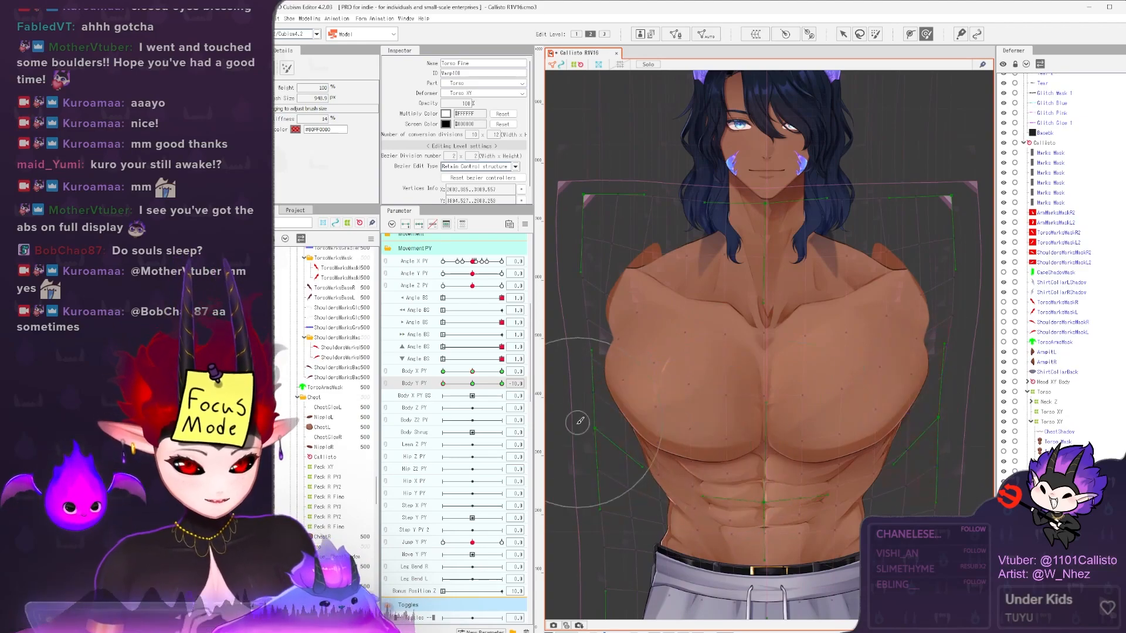
pyautogui.moveTo(594, 433); pyautogui.dragTo(588, 421)
pyautogui.moveTo(936, 434); pyautogui.dragTo(932, 422)
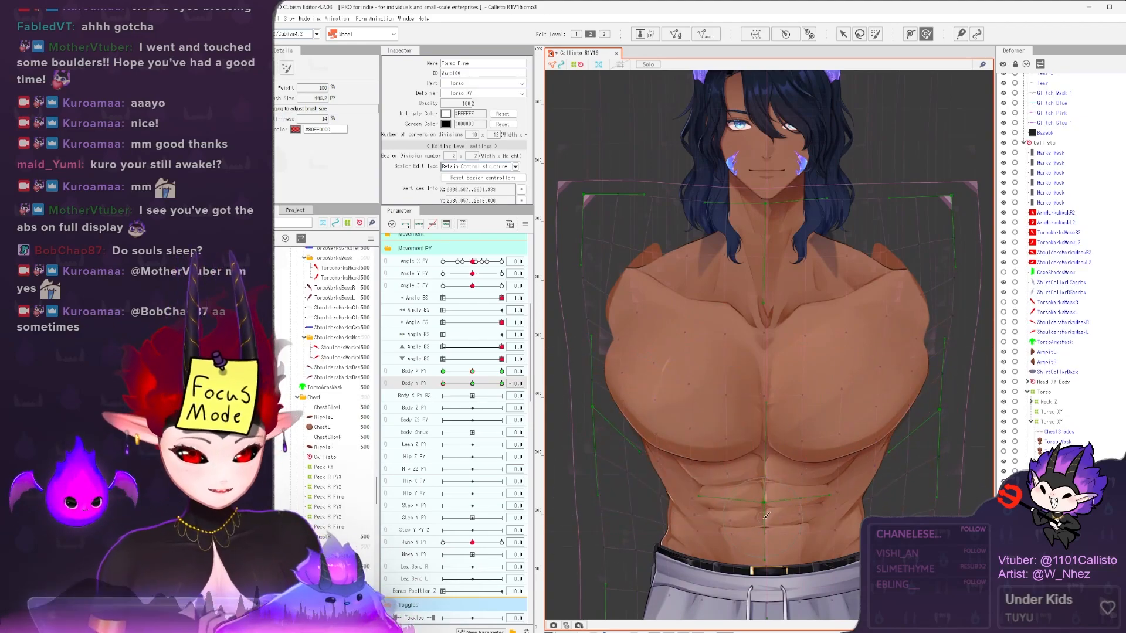
# - Fine-tune the Torso Fine warp over the abdominal muscles at Body Y PY -10, checking the vertical motion
pyautogui.moveTo(471, 383); pyautogui.dragTo(442, 384)
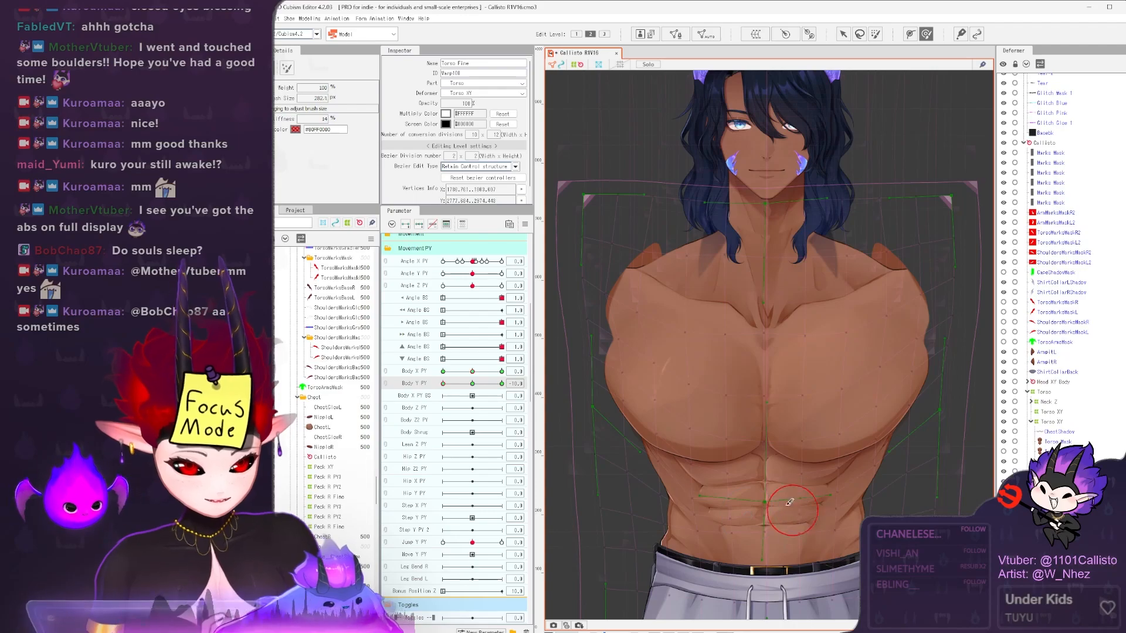
pyautogui.moveTo(763, 517)
pyautogui.mouseDown()
pyautogui.moveTo(764, 505)
pyautogui.moveTo(708, 507)
pyautogui.moveTo(764, 506)
pyautogui.mouseUp()
pyautogui.moveTo(472, 383); pyautogui.dragTo(443, 384)
pyautogui.moveTo(726, 491); pyautogui.dragTo(742, 491)
pyautogui.moveTo(777, 509); pyautogui.dragTo(798, 511)
pyautogui.moveTo(471, 384); pyautogui.dragTo(443, 388)
# - Select the Peck XY warp and pull the lower outer chest down on both sides at Body Y PY -10
pyautogui.click(727, 383)
pyautogui.moveTo(726, 382); pyautogui.dragTo(771, 377)
pyautogui.moveTo(771, 377); pyautogui.dragTo(862, 377)
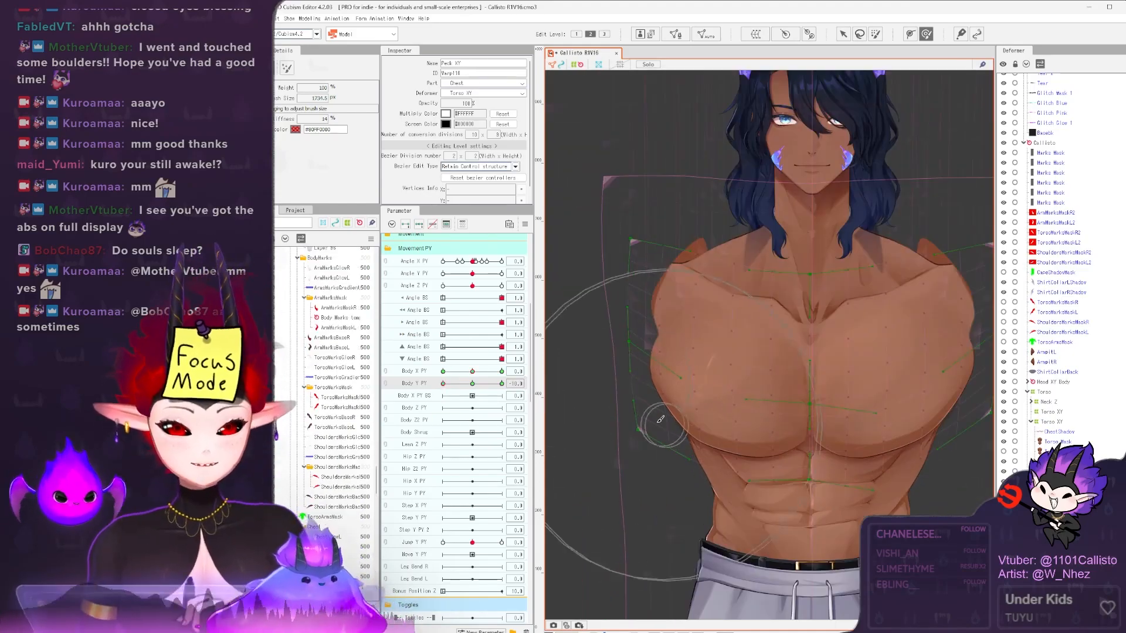
pyautogui.scroll(-3, 730, 395)
pyautogui.moveTo(730, 396); pyautogui.dragTo(692, 391)
pyautogui.moveTo(683, 378); pyautogui.dragTo(683, 390)
pyautogui.moveTo(900, 389); pyautogui.dragTo(907, 403)
pyautogui.moveTo(444, 383)
pyautogui.mouseDown()
pyautogui.moveTo(530, 383)
pyautogui.moveTo(442, 384)
pyautogui.mouseUp()
pyautogui.moveTo(945, 397); pyautogui.dragTo(958, 399)
# - Compare the Peck XY warp at both Body Y PY extremes, finish its adjustment and reset Body Y PY to 0
pyautogui.moveTo(444, 383); pyautogui.dragTo(501, 385)
pyautogui.moveTo(501, 385); pyautogui.dragTo(442, 384)
pyautogui.moveTo(806, 390); pyautogui.dragTo(781, 389)
pyautogui.moveTo(444, 383)
pyautogui.mouseDown()
pyautogui.moveTo(516, 384)
pyautogui.moveTo(443, 384)
pyautogui.mouseUp()
pyautogui.scroll(-3, 741, 354)
pyautogui.scroll(2, 741, 354)
pyautogui.moveTo(654, 434); pyautogui.dragTo(706, 448)
pyautogui.moveTo(444, 384)
pyautogui.mouseDown()
pyautogui.moveTo(513, 384)
pyautogui.moveTo(473, 383)
pyautogui.mouseUp()
# - Select the ChestShadow mesh and try adding a warp deformer named Chest Shadow as its parent
pyautogui.scroll(4, 759, 323)
pyautogui.rightClick(778, 306)
pyautogui.moveTo(833, 408)
pyautogui.click(912, 284)
pyautogui.scroll(-3, 681, 331)
pyautogui.click(755, 33)
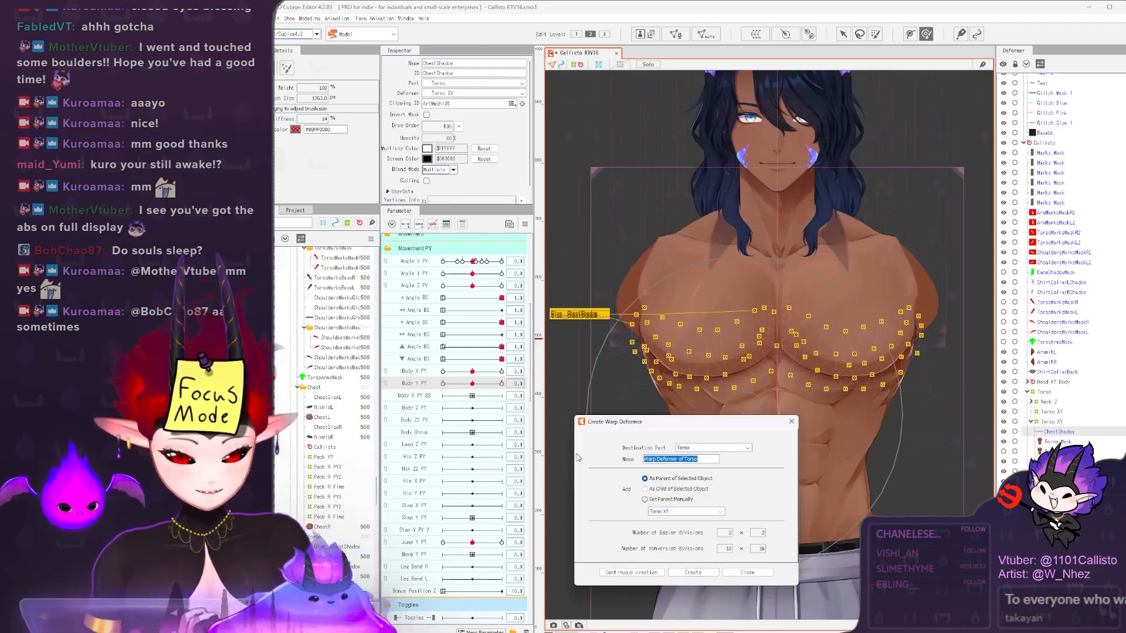
pyautogui.moveTo(762, 551); pyautogui.dragTo(753, 551)
pyautogui.moveTo(729, 549); pyautogui.dragTo(725, 549)
pyautogui.click(693, 572)
# - Try deforming the Chest Shadow warp over the chest at Body Y PY 10
pyautogui.moveTo(776, 346); pyautogui.dragTo(757, 391)
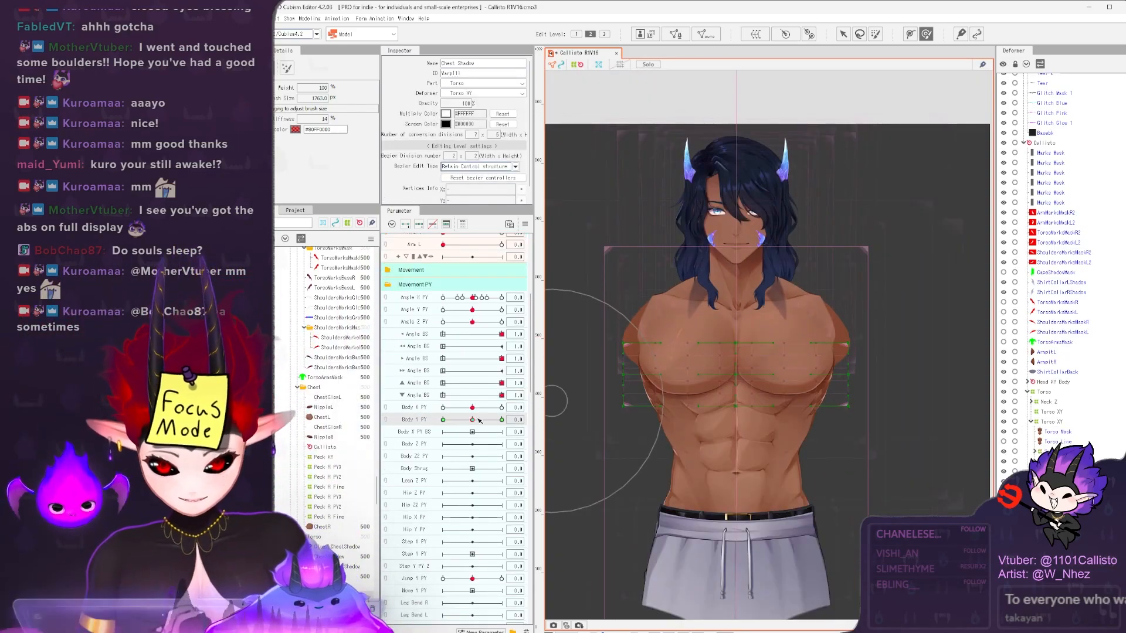
pyautogui.click(501, 420)
pyautogui.click(671, 372)
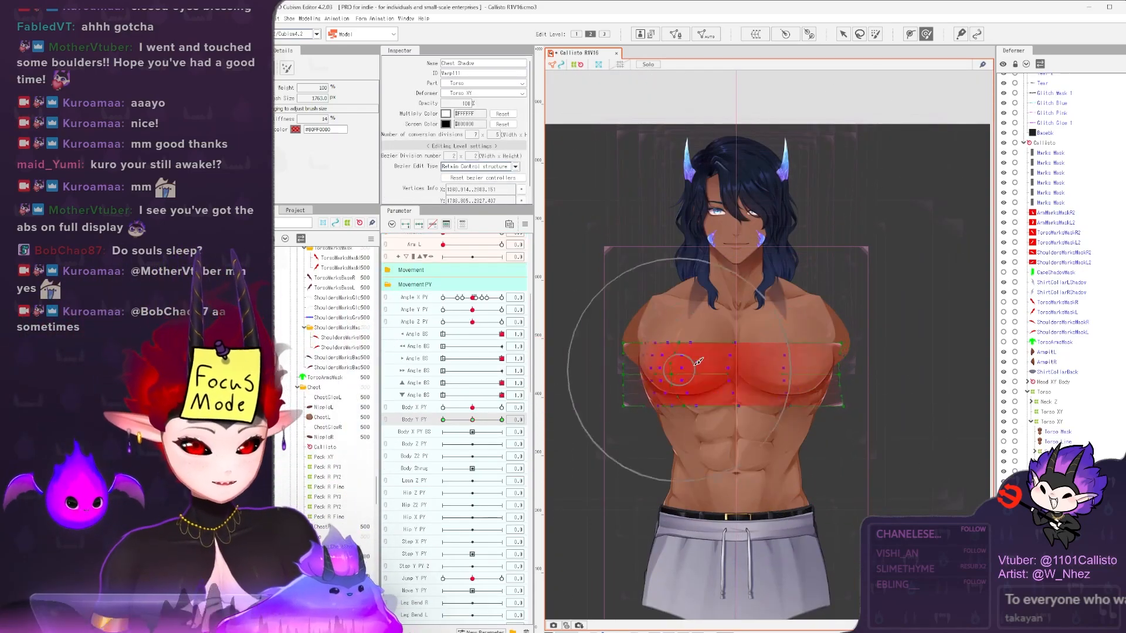
# - Pick through the overlapping chest objects to select the ChestShadow mesh attached to the Peck R Fine warp
pyautogui.rightClick(755, 410)
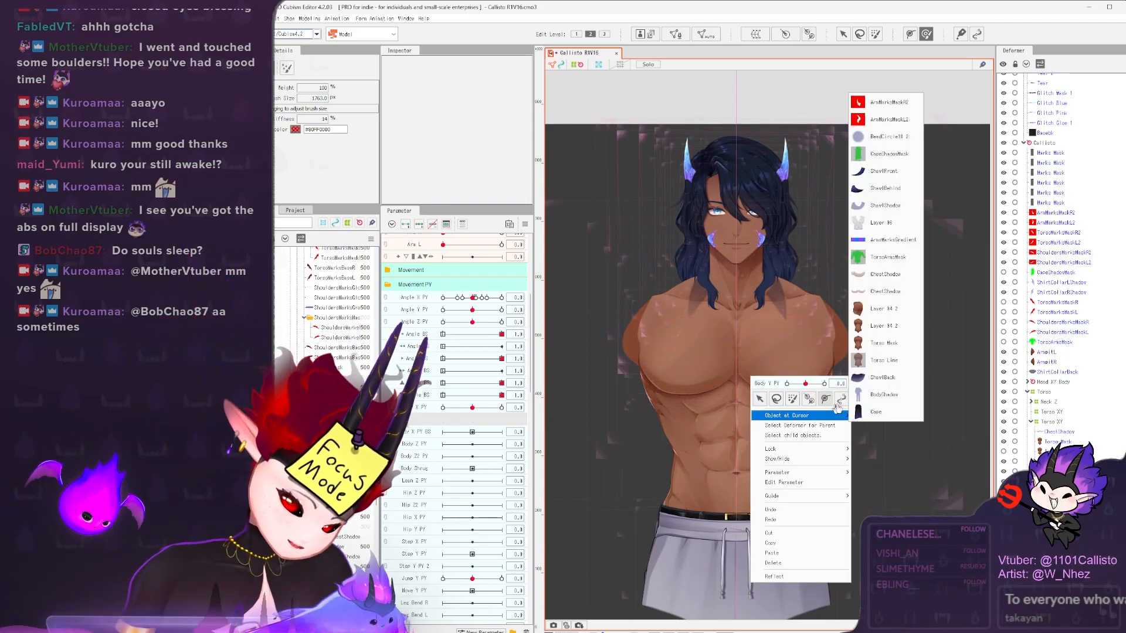
pyautogui.click(868, 175)
pyautogui.rightClick(754, 422)
pyautogui.moveTo(818, 418)
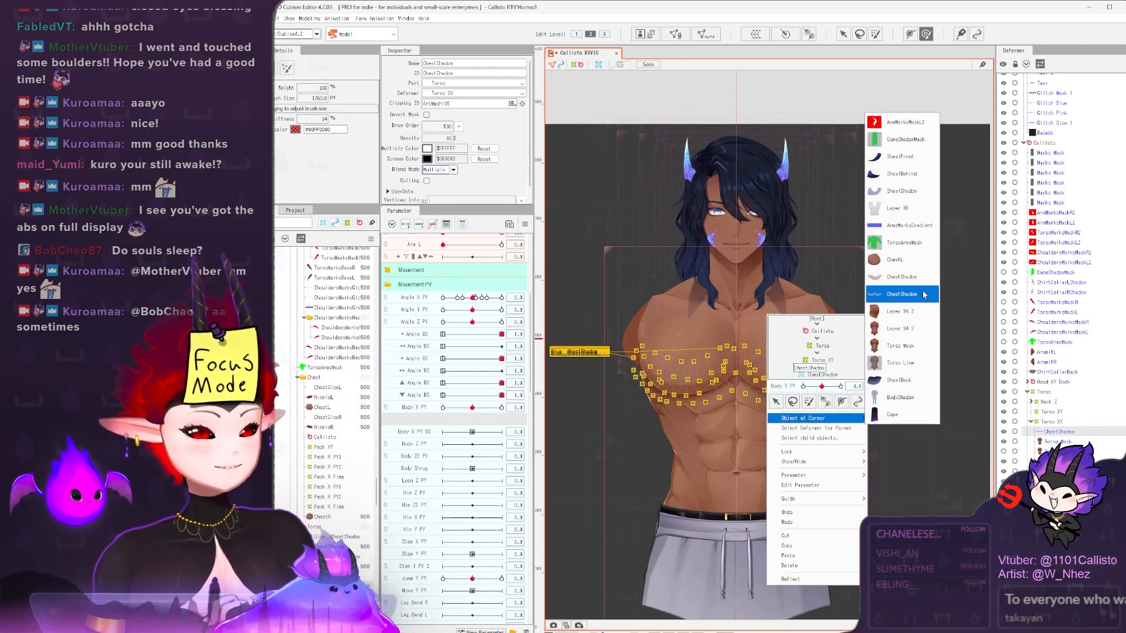
pyautogui.click(904, 317)
pyautogui.rightClick(756, 417)
pyautogui.click(901, 294)
# - Preview the chest shadow across the Body Y PY range with the selection display hidden
pyautogui.scroll(3, 682, 388)
pyautogui.click(540, 420)
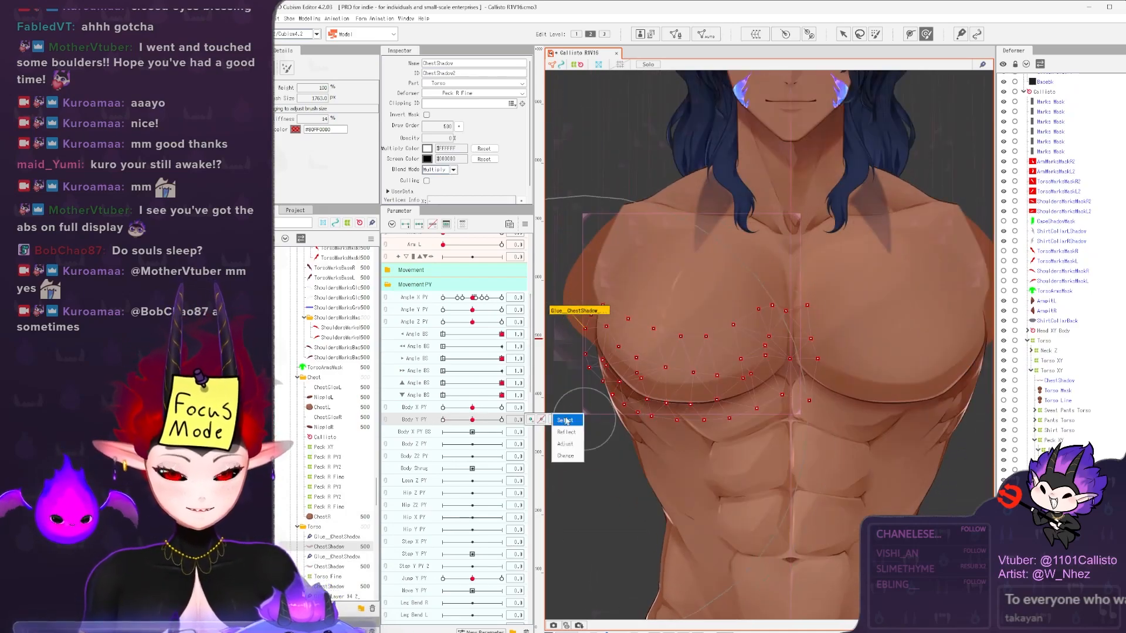
pyautogui.click(564, 421)
pyautogui.moveTo(473, 424); pyautogui.dragTo(443, 419)
pyautogui.hotkey('ctrl', 'h')
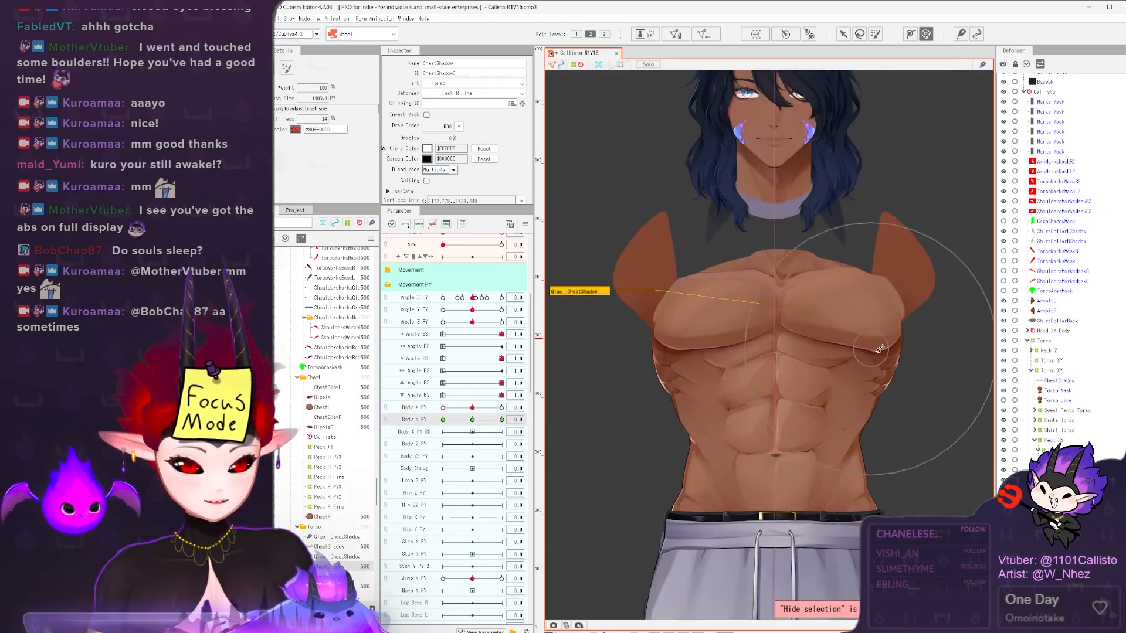
# - Reflect the Torso XY warp vertically at Body X PY 10 and start a Body X PY reflection for Peck XY
pyautogui.click(668, 411)
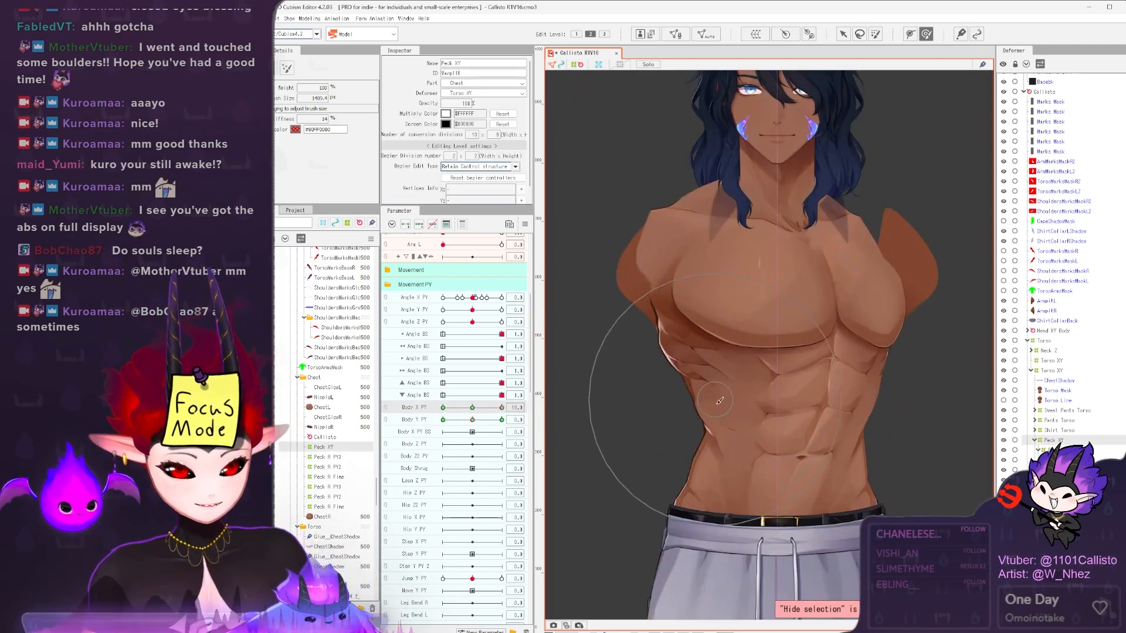
pyautogui.scroll(2, 715, 395)
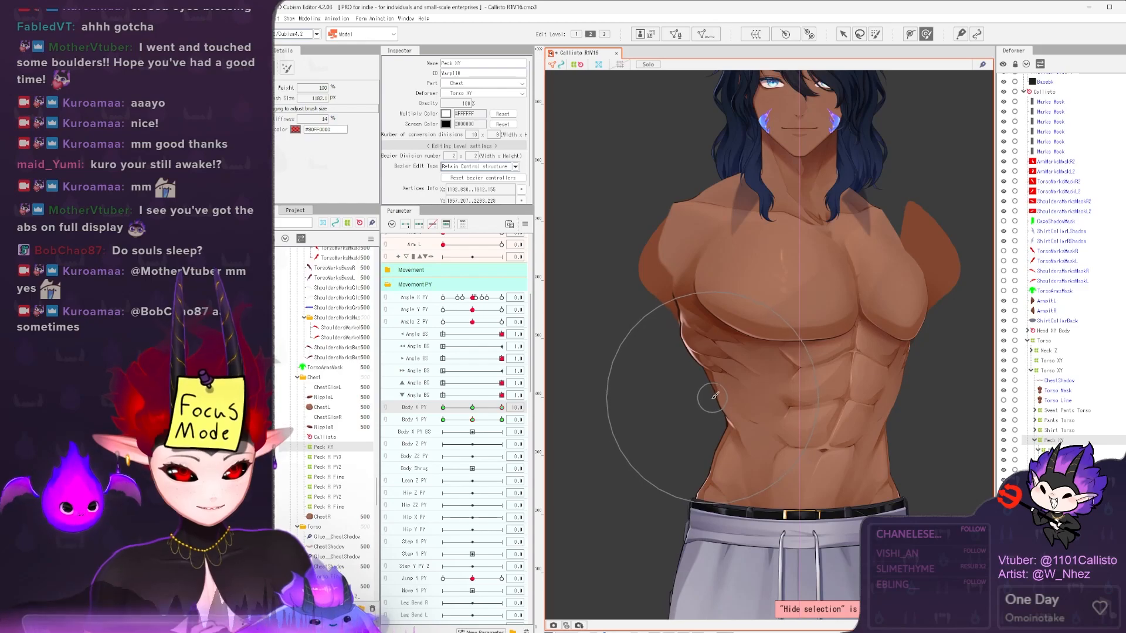
pyautogui.click(1058, 371)
pyautogui.scroll(-2, 873, 367)
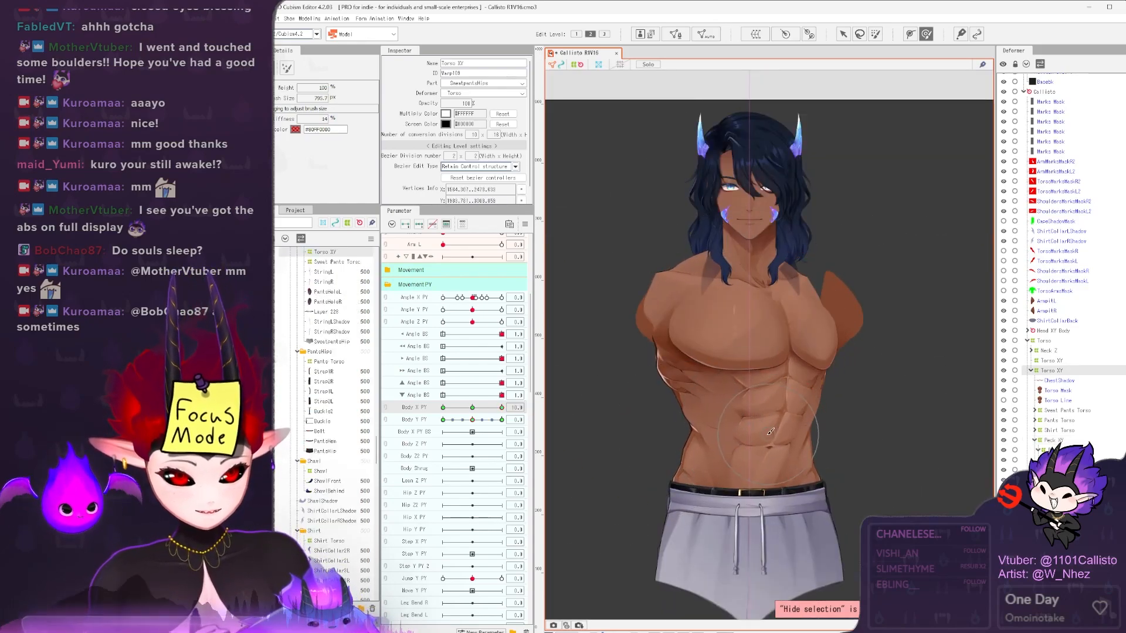
pyautogui.click(655, 396)
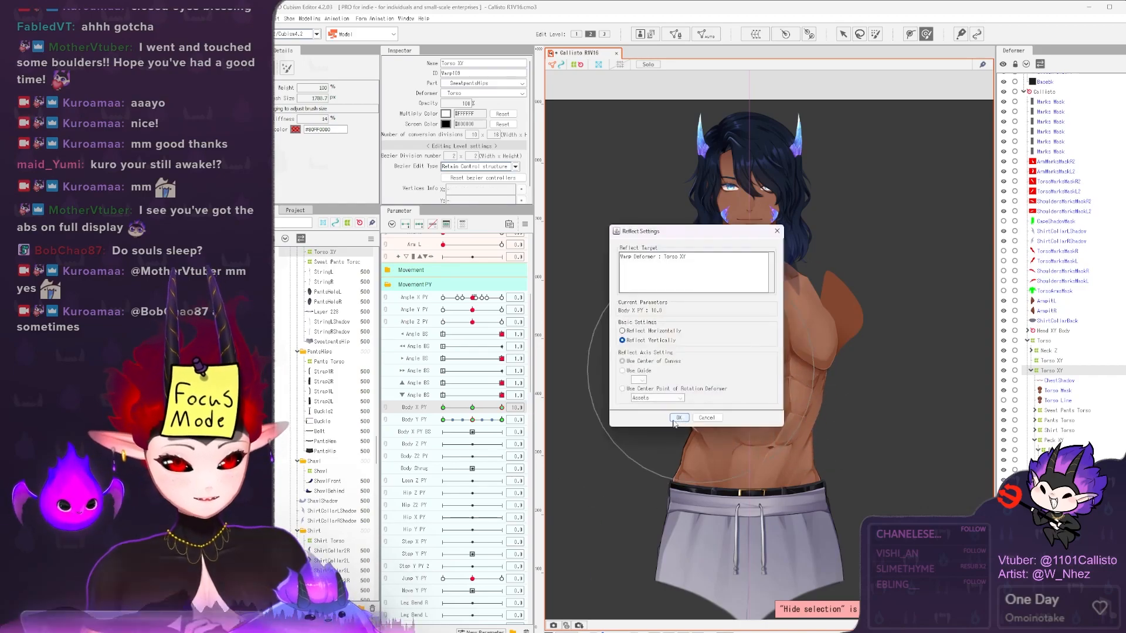
pyautogui.moveTo(464, 409); pyautogui.dragTo(424, 413)
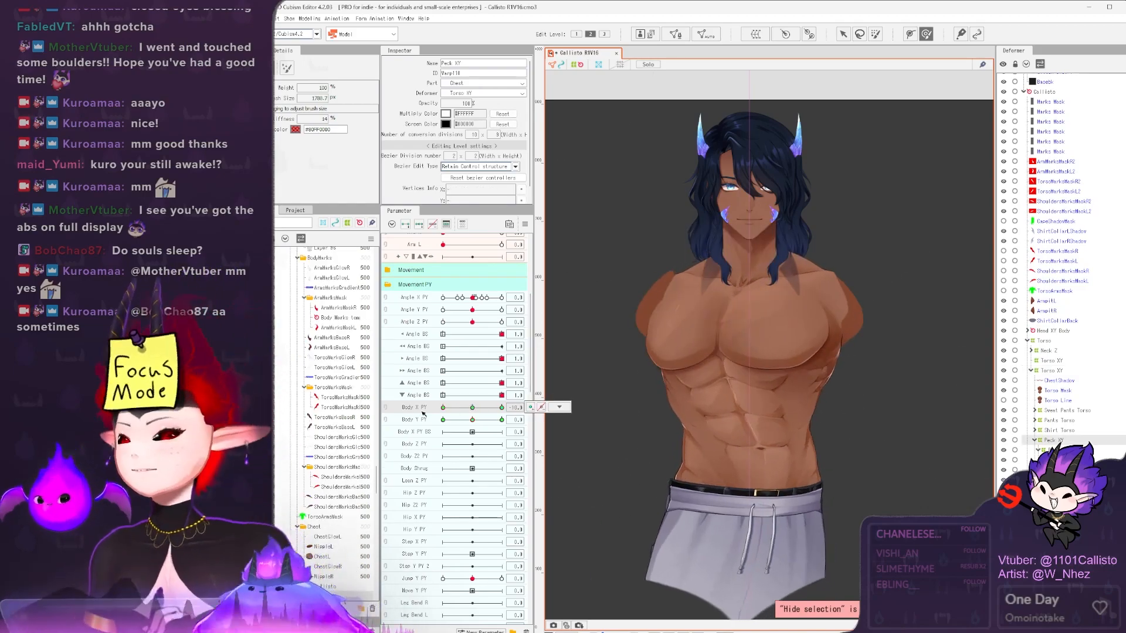
pyautogui.click(572, 422)
# - Preview the torso and chest warps across Body X PY with the selection display shown, and return Body X PY to 0
pyautogui.click(465, 407)
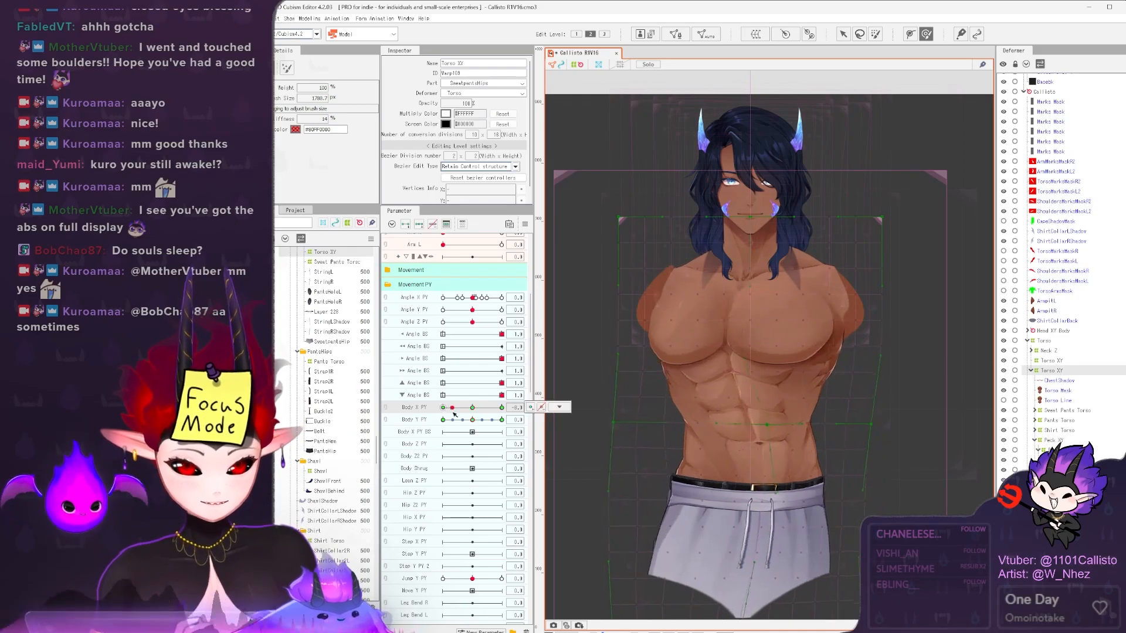
pyautogui.moveTo(465, 409)
pyautogui.mouseDown()
pyautogui.moveTo(429, 410)
pyautogui.moveTo(505, 408)
pyautogui.moveTo(393, 433)
pyautogui.mouseUp()
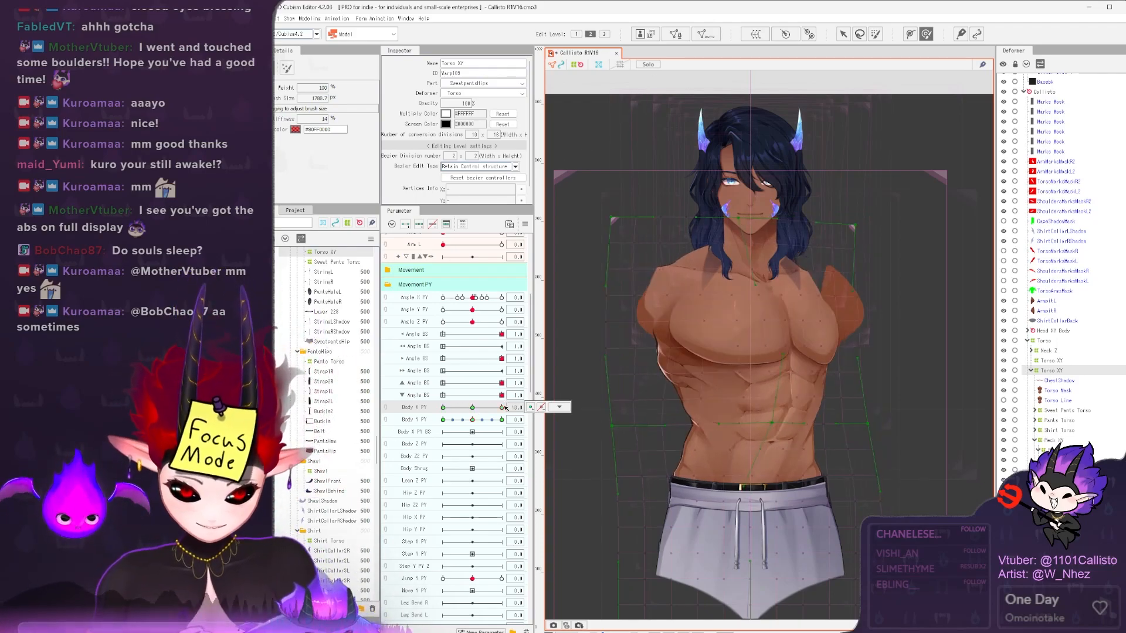
pyautogui.moveTo(489, 412)
pyautogui.mouseDown()
pyautogui.moveTo(428, 409)
pyautogui.moveTo(648, 344)
pyautogui.moveTo(473, 409)
pyautogui.mouseUp()
pyautogui.scroll(-2, 699, 361)
pyautogui.click(1053, 440)
pyautogui.moveTo(472, 420)
pyautogui.mouseDown()
pyautogui.moveTo(431, 420)
pyautogui.moveTo(801, 417)
pyautogui.moveTo(473, 420)
pyautogui.mouseUp()
pyautogui.click(1029, 450)
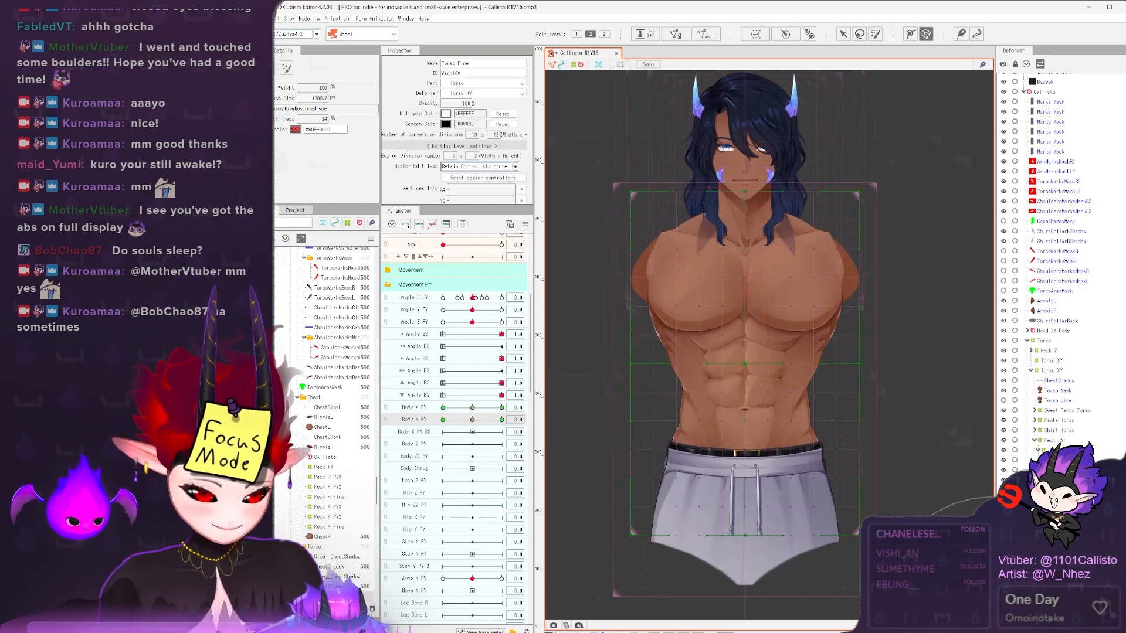
# - Select the torso mesh and lasso abdominal vertices for the Body X PY BS blend shape with Body X PY at -10
pyautogui.click(753, 272)
pyautogui.scroll(5, 752, 272)
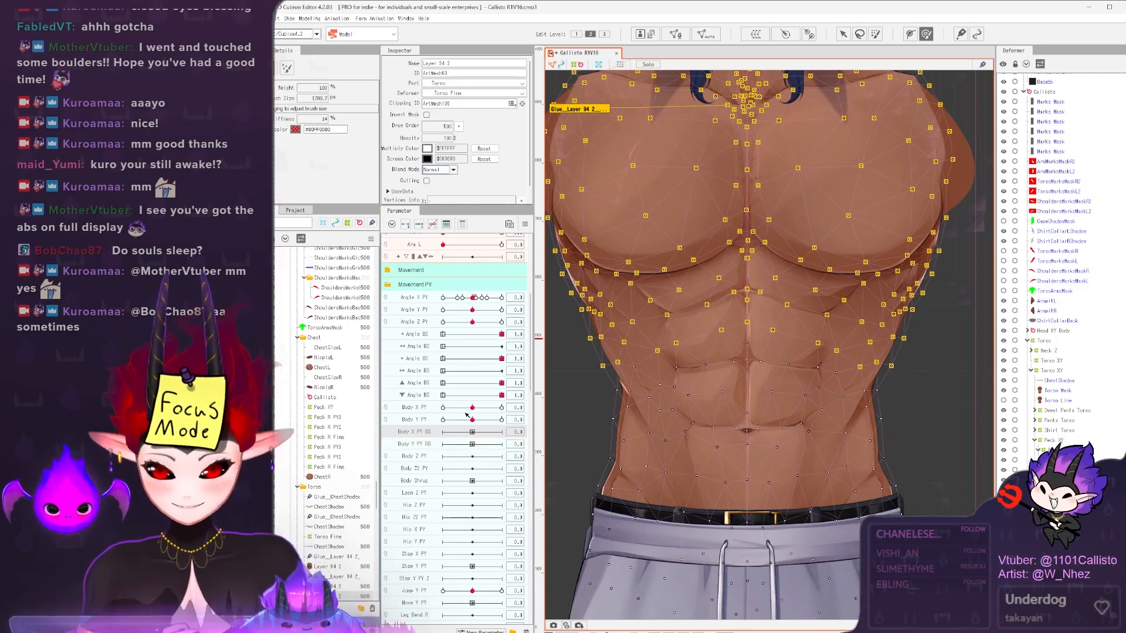
pyautogui.moveTo(471, 407); pyautogui.dragTo(443, 407)
pyautogui.scroll(3, 595, 332)
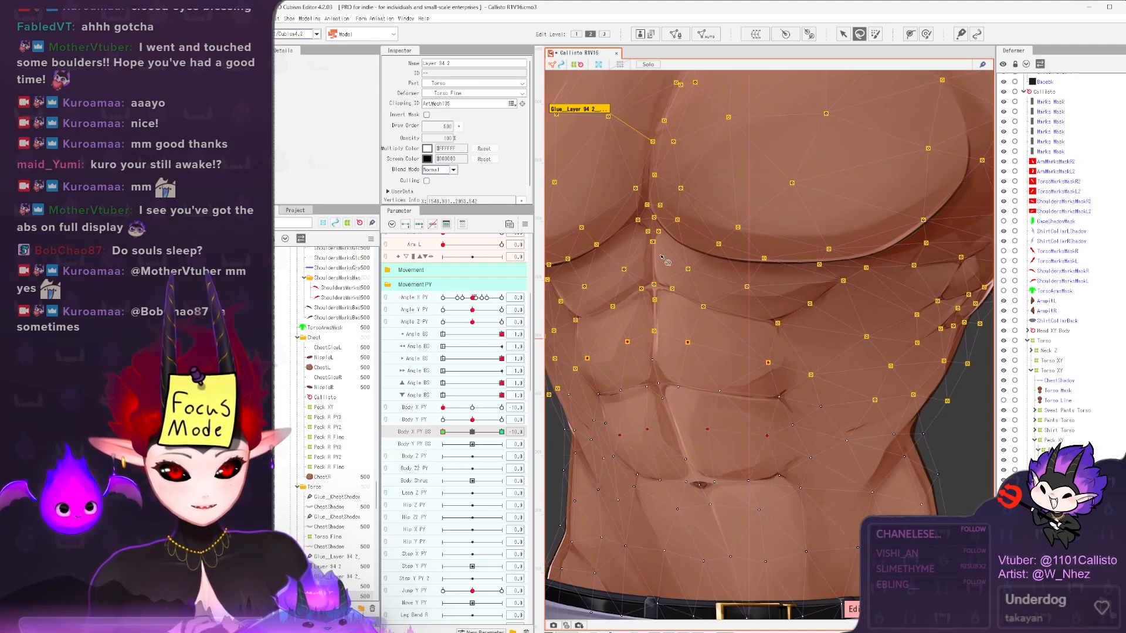
pyautogui.moveTo(685, 262); pyautogui.dragTo(583, 297)
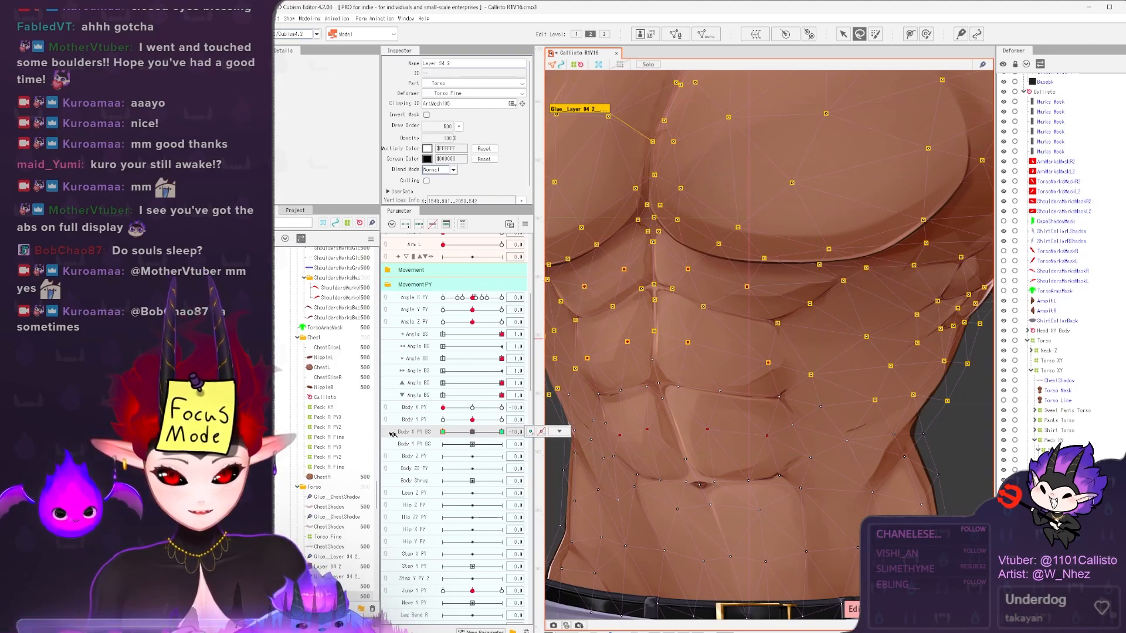
# - Preview the Body X PY BS blend shape against both Body X PY extremes with the selection hidden, and reset both to 0
pyautogui.hotkey('ctrl', '-')
pyautogui.hotkey('ctrl', 't')
pyautogui.moveTo(443, 407); pyautogui.dragTo(602, 400)
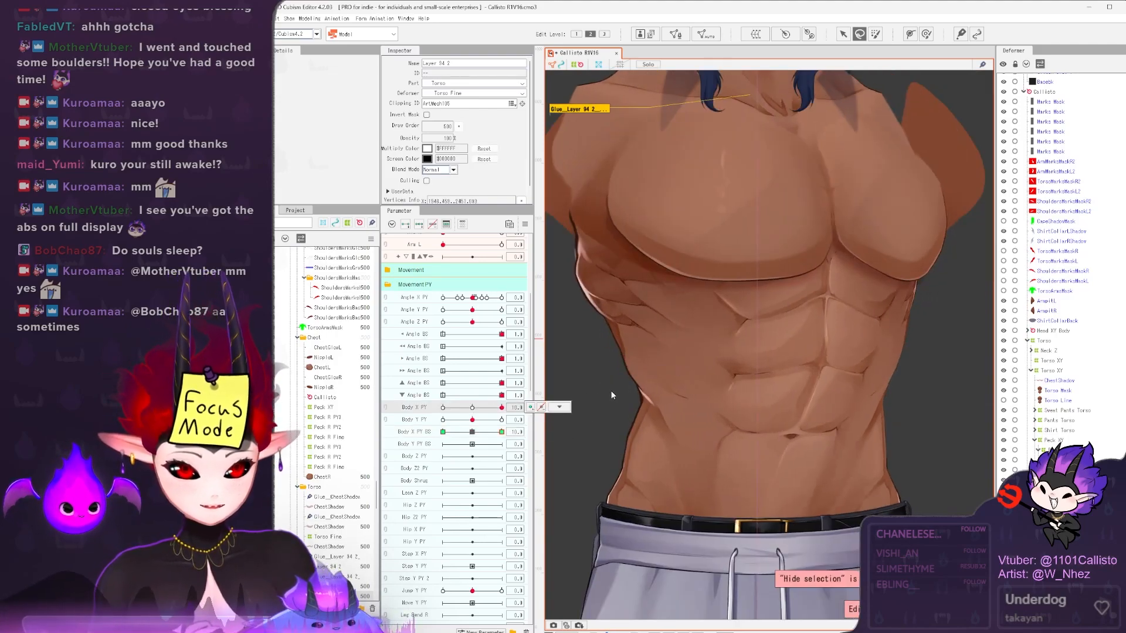
pyautogui.moveTo(501, 408); pyautogui.dragTo(441, 410)
pyautogui.rightClick(413, 436)
pyautogui.moveTo(443, 432); pyautogui.dragTo(504, 420)
pyautogui.click(471, 408)
pyautogui.click(472, 432)
# - Key the torso mesh on the Body Y PY BS blend shape parameter and lasso vertices at the side of the torso
pyautogui.click(310, 19)
pyautogui.click(343, 164)
pyautogui.scroll(5, 961, 153)
pyautogui.moveTo(938, 252); pyautogui.dragTo(843, 318)
pyautogui.press('Escape')
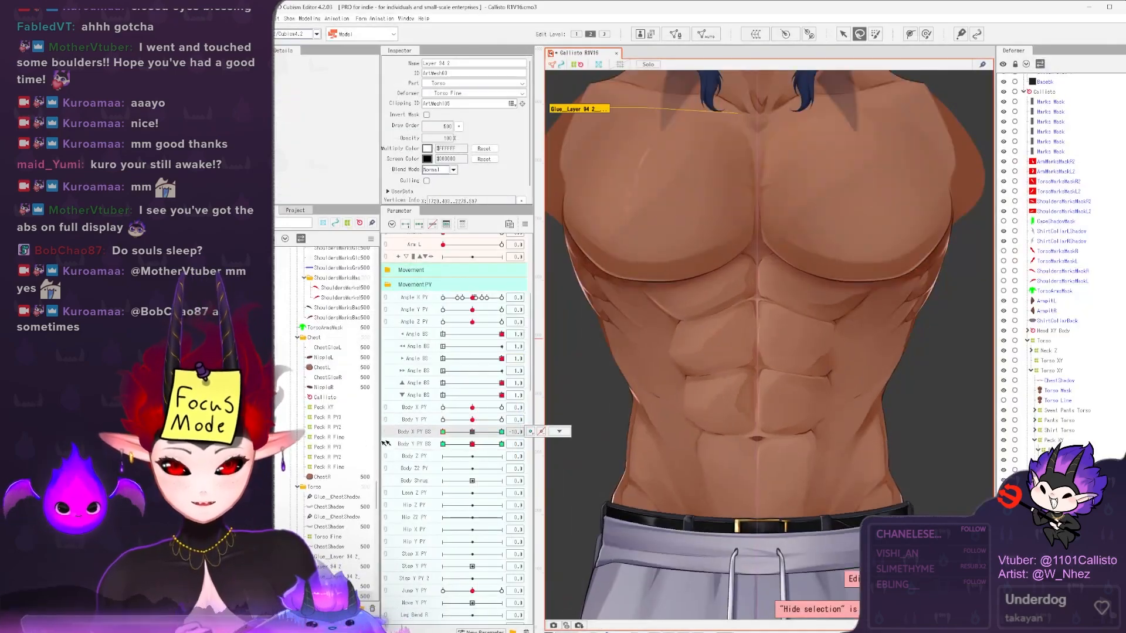
# - Preview the torso mesh's blend shapes on Body X PY BS and Body Y PY BS, and reset Body X PY BS to 0
pyautogui.moveTo(472, 432); pyautogui.dragTo(375, 435)
pyautogui.moveTo(494, 431); pyautogui.dragTo(472, 432)
pyautogui.moveTo(473, 444); pyautogui.dragTo(565, 438)
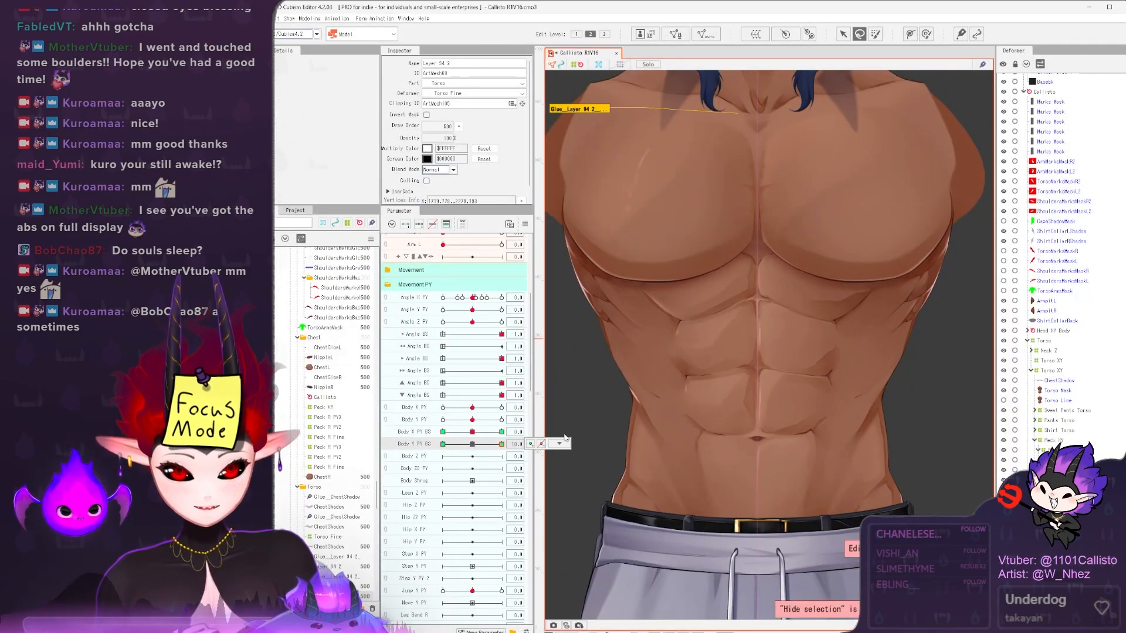
# - Add Body Y PY BS as an output of the Torso Y group in the physics settings
pyautogui.click(321, 19)
pyautogui.click(343, 164)
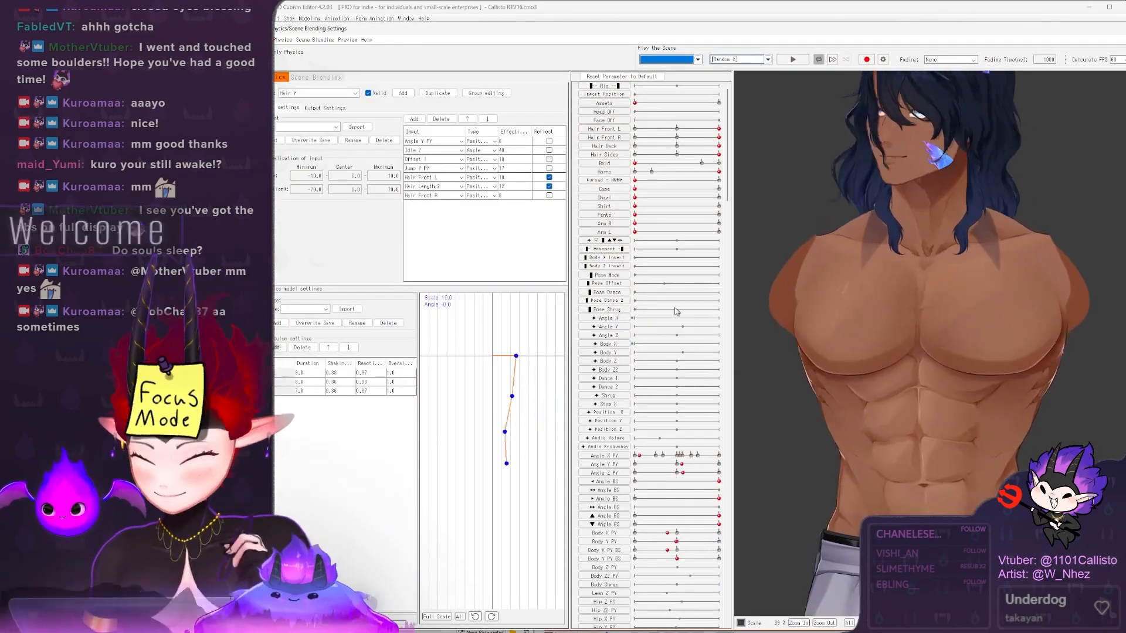
pyautogui.click(328, 93)
pyautogui.click(316, 139)
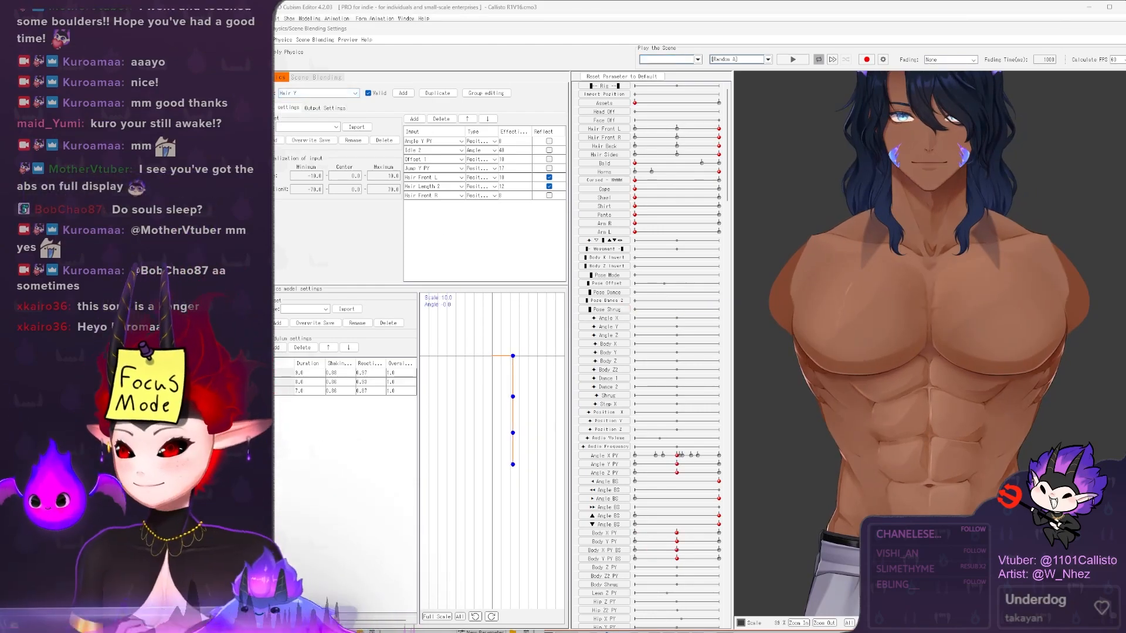
pyautogui.click(328, 93)
pyautogui.click(316, 149)
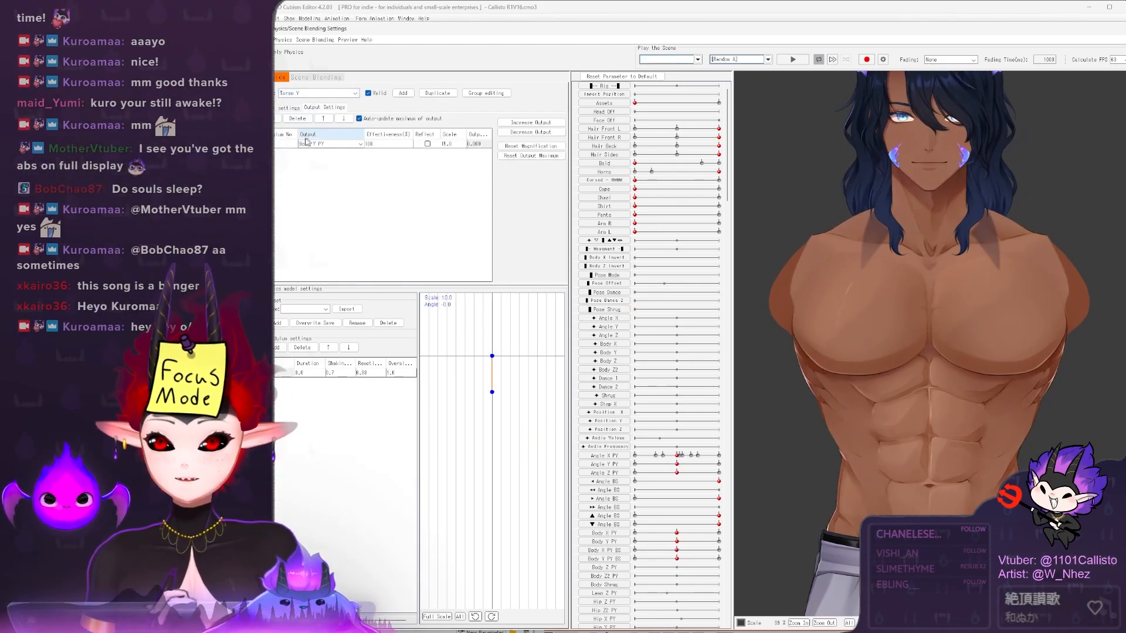
pyautogui.click(307, 142)
pyautogui.click(678, 525)
# - Reset the physics preview parameters to default, test the Torso Y motion on the model, and leave the physics settings
pyautogui.moveTo(755, 401); pyautogui.dragTo(781, 331)
pyautogui.click(622, 76)
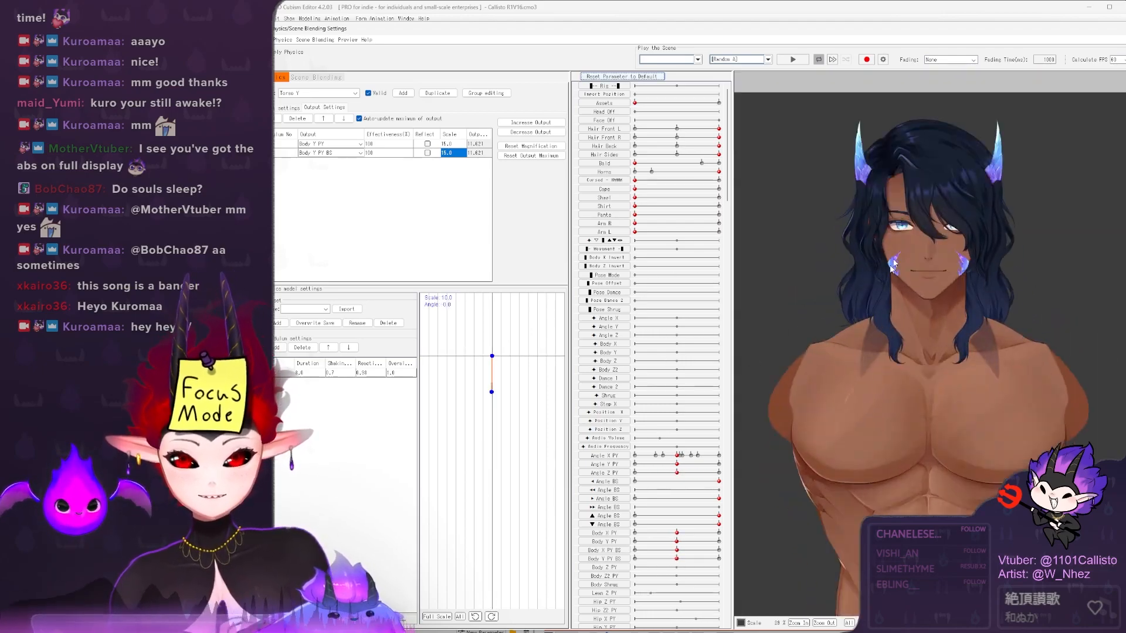
pyautogui.click(634, 415)
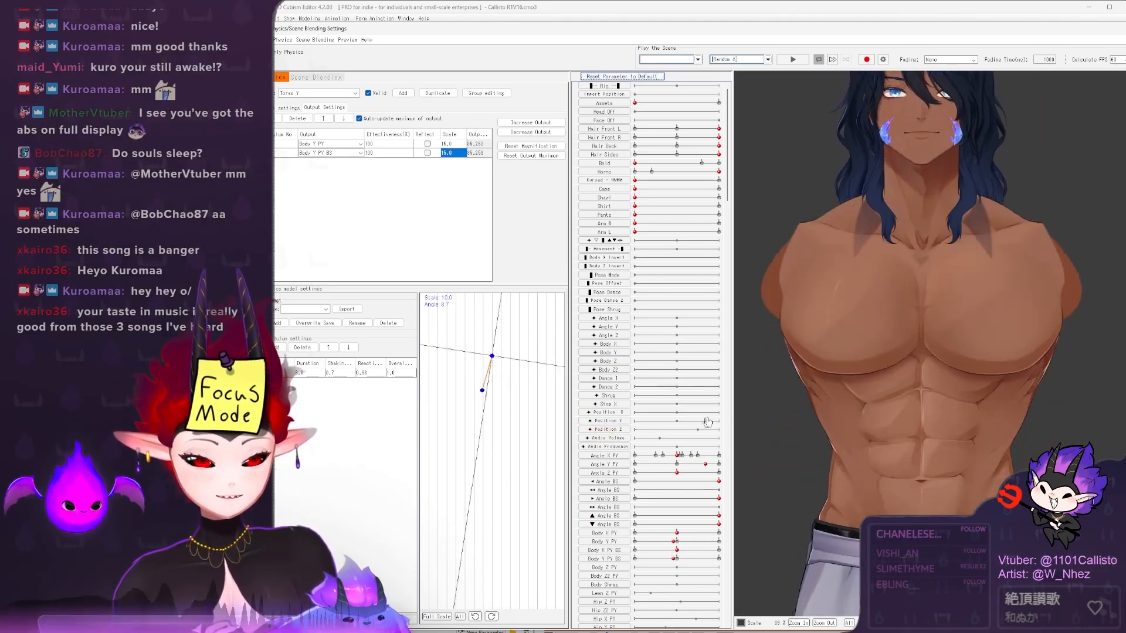
pyautogui.press('Escape')
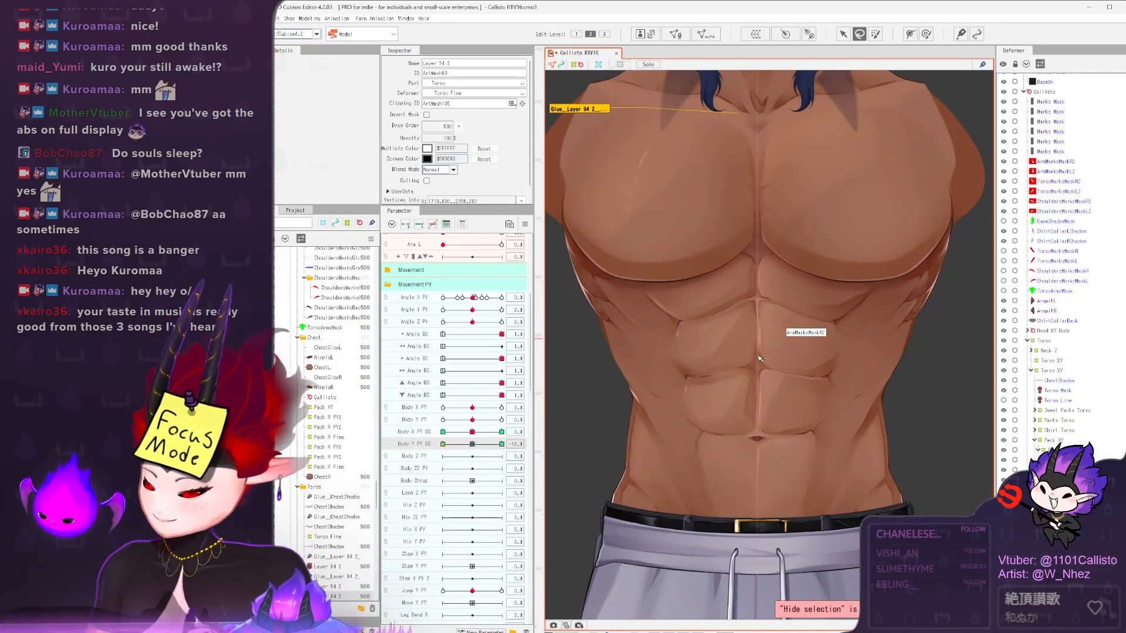
# - Create a warp deformer named Neck Body XY as the parent of the Neck Z warp
pyautogui.scroll(-3, 717, 340)
pyautogui.scroll(3, 712, 92)
pyautogui.rightClick(765, 272)
pyautogui.moveTo(812, 280)
pyautogui.click(907, 317)
pyautogui.click(1031, 400)
pyautogui.click(1049, 351)
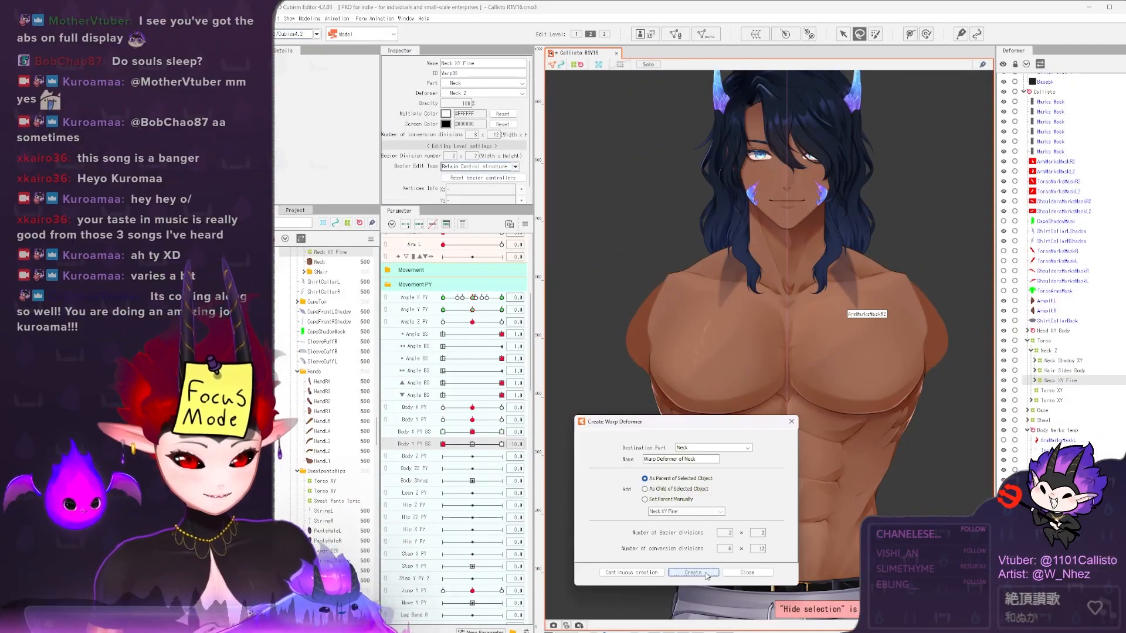
pyautogui.hotkey('ctrl', 'shift', 'w')
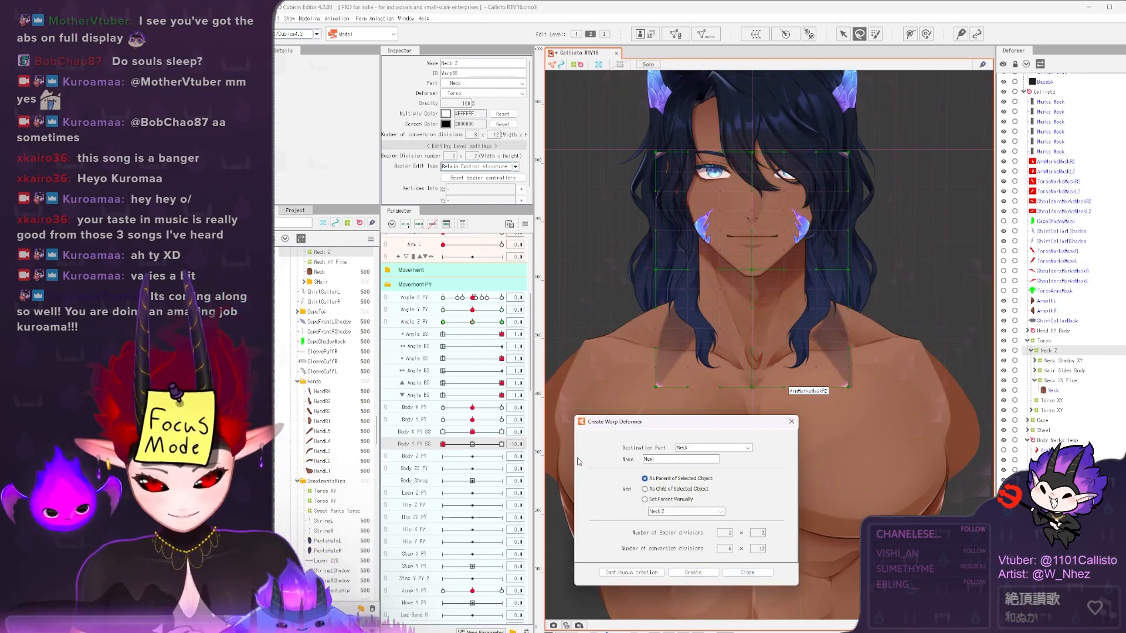
pyautogui.write('Neck Body XY')
pyautogui.click(693, 573)
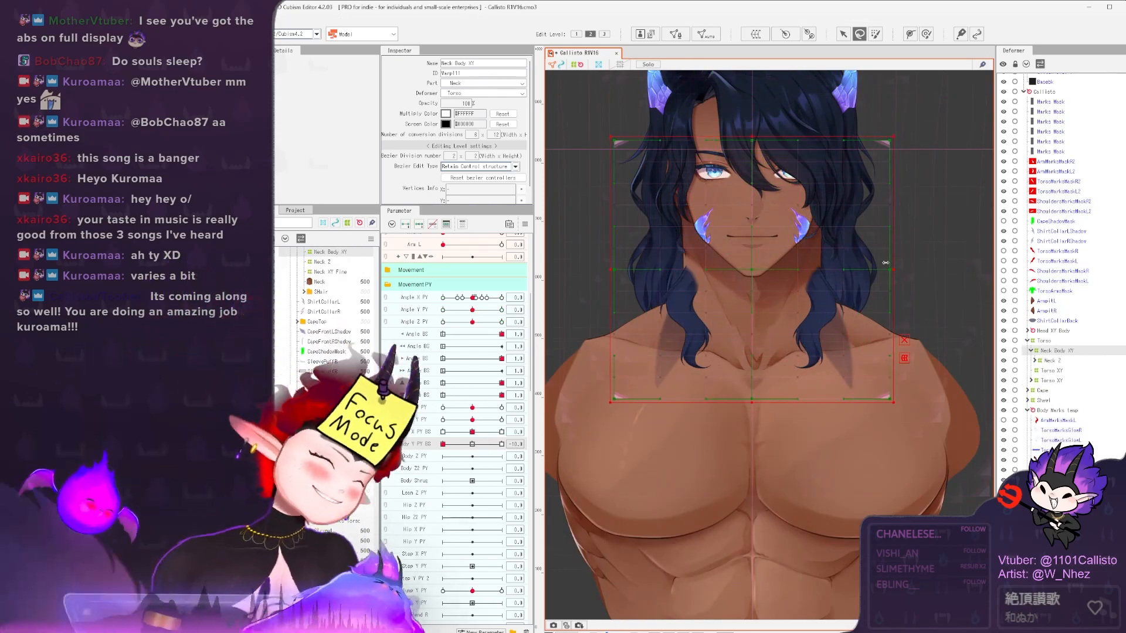
# - Preview the Neck Z warp across Angle Z PY beneath its new parent warp
pyautogui.click(1053, 361)
pyautogui.moveTo(472, 322)
pyautogui.mouseDown()
pyautogui.moveTo(450, 327)
pyautogui.moveTo(486, 335)
pyautogui.mouseUp()
pyautogui.click(1042, 350)
pyautogui.click(1068, 362)
# - Narrow the Neck Body XY warp around the neck mesh and check it with Angle Z PY at 30 and 0
pyautogui.click(843, 34)
pyautogui.rightClick(768, 292)
pyautogui.moveTo(811, 298)
pyautogui.click(903, 404)
pyautogui.click(309, 19)
pyautogui.moveTo(324, 99)
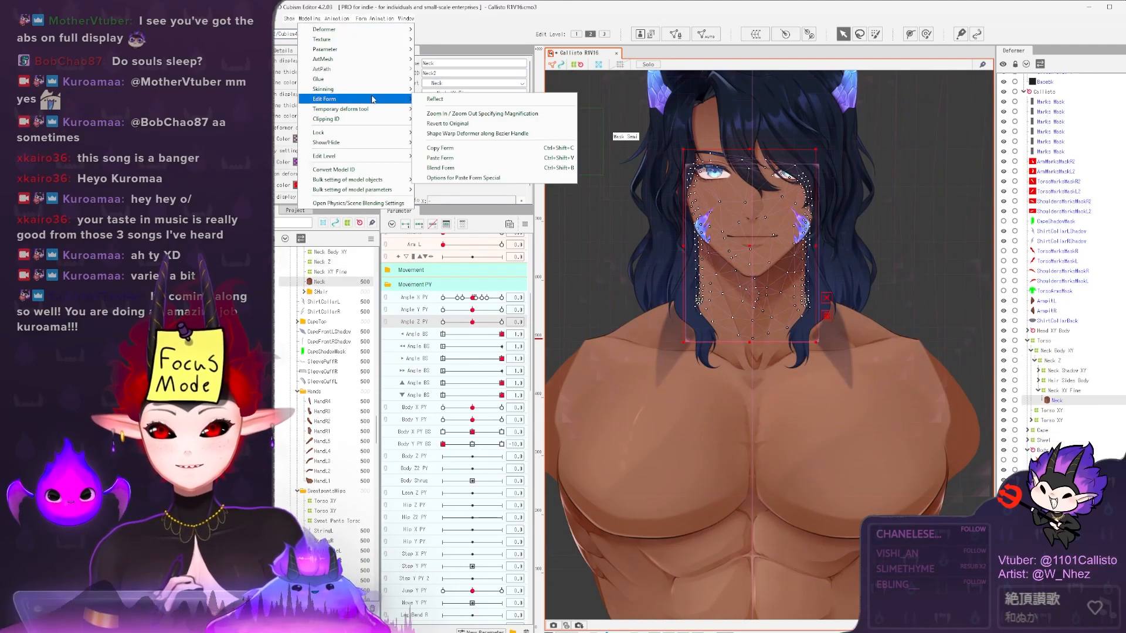
pyautogui.click(459, 112)
pyautogui.click(1057, 350)
pyautogui.moveTo(861, 270); pyautogui.dragTo(902, 269)
pyautogui.click(501, 322)
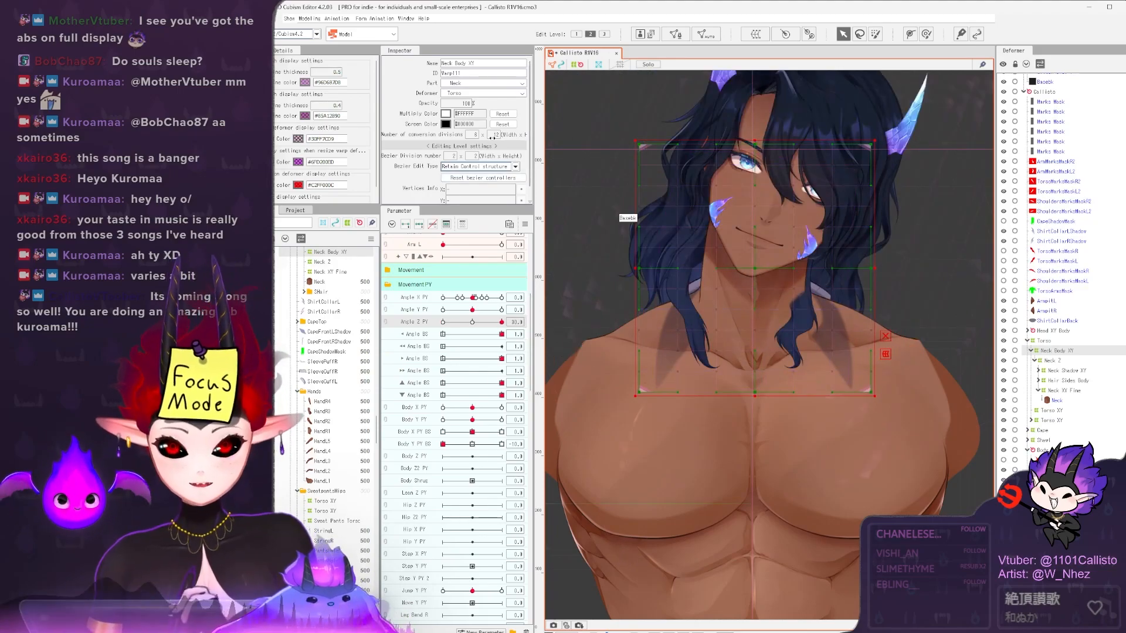
pyautogui.click(472, 322)
# - Key the Neck Body XY warp on Body X PY and Body Y PY, and reposition it at Body Y PY -10
pyautogui.click(414, 420)
pyautogui.click(443, 419)
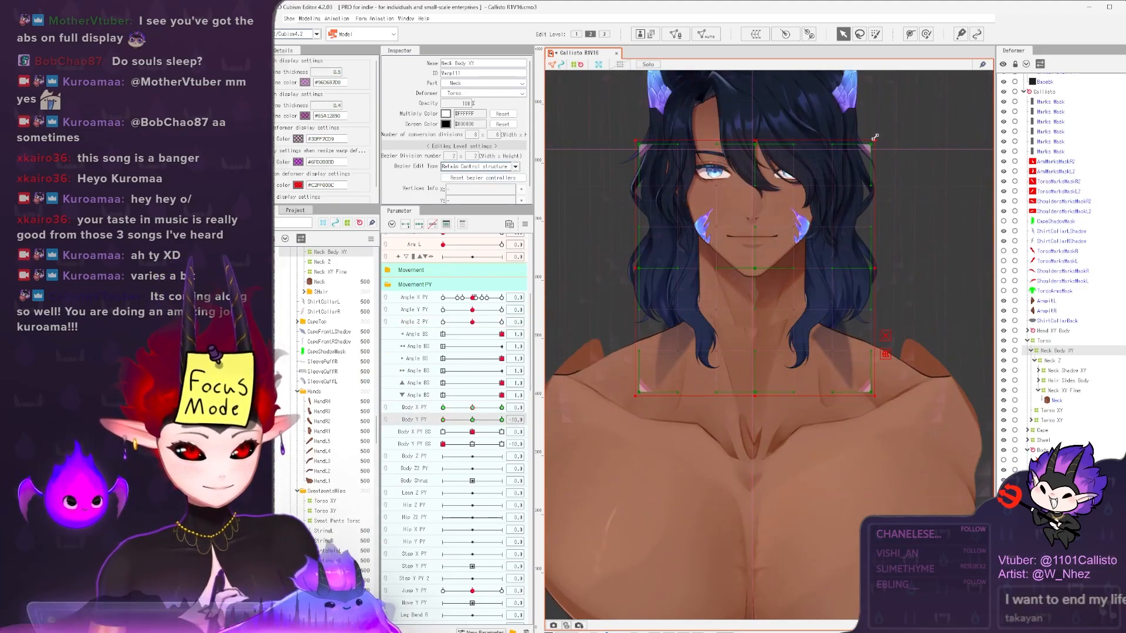
pyautogui.click(745, 348)
pyautogui.moveTo(763, 271); pyautogui.dragTo(763, 263)
# - Move the Head XY Body rotation deformer down and enlarge it at Body Y PY -10, comparing it with 0
pyautogui.moveTo(763, 294); pyautogui.dragTo(762, 345)
pyautogui.scroll(-3, 762, 340)
pyautogui.click(472, 419)
pyautogui.click(442, 420)
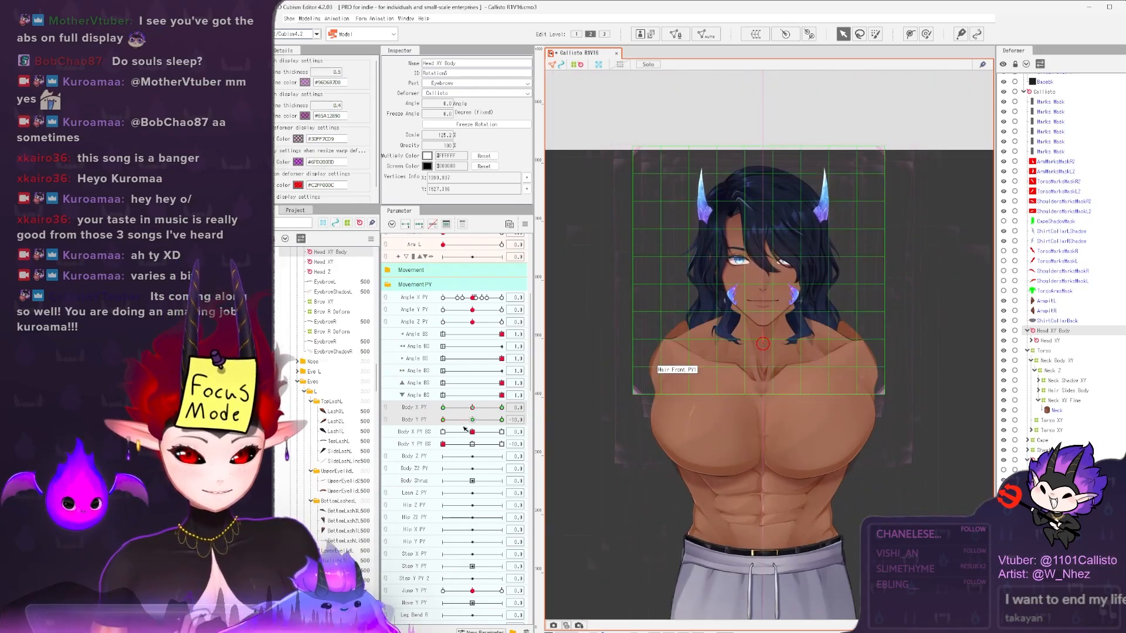
# - Move the Head XY Body deformer down at Body Y PY 10 and fine-tune its position at -10
pyautogui.click(501, 420)
pyautogui.moveTo(767, 306); pyautogui.dragTo(764, 352)
pyautogui.moveTo(501, 419)
pyautogui.mouseDown()
pyautogui.moveTo(472, 419)
pyautogui.moveTo(503, 420)
pyautogui.mouseUp()
pyautogui.click(443, 420)
pyautogui.moveTo(771, 345); pyautogui.dragTo(774, 344)
pyautogui.scroll(-3, 791, 273)
# - Apply extended interpolation to the Head XY Body deformer's Body Y PY keys
pyautogui.moveTo(472, 419); pyautogui.dragTo(520, 403)
pyautogui.click(413, 420)
pyautogui.click(525, 224)
pyautogui.click(613, 319)
pyautogui.click(603, 194)
pyautogui.click(602, 207)
pyautogui.click(613, 210)
# - Compare the neck at both Body Y PY extremes and apply extended interpolation to the Neck Body XY warp's Body Y PY keys
pyautogui.moveTo(748, 310); pyautogui.dragTo(738, 318)
pyautogui.moveTo(501, 424)
pyautogui.mouseDown()
pyautogui.moveTo(432, 462)
pyautogui.moveTo(471, 424)
pyautogui.moveTo(443, 424)
pyautogui.mouseUp()
pyautogui.click(762, 303)
pyautogui.click(524, 224)
pyautogui.click(613, 319)
pyautogui.click(648, 144)
# - Pull the lower control points of the Neck Body XY warp downward at Body Y PY -10 and check the pose at 10
pyautogui.click(876, 34)
pyautogui.scroll(5, 763, 258)
pyautogui.moveTo(760, 270); pyautogui.dragTo(756, 287)
pyautogui.click(843, 34)
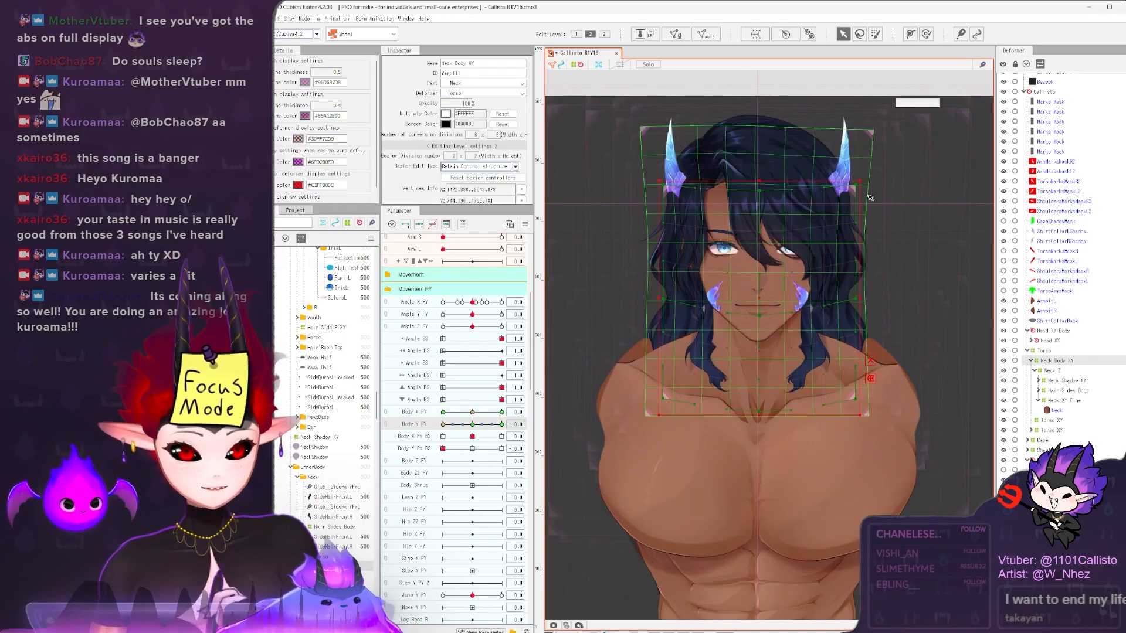
pyautogui.moveTo(472, 424); pyautogui.dragTo(501, 424)
pyautogui.scroll(-3, 758, 358)
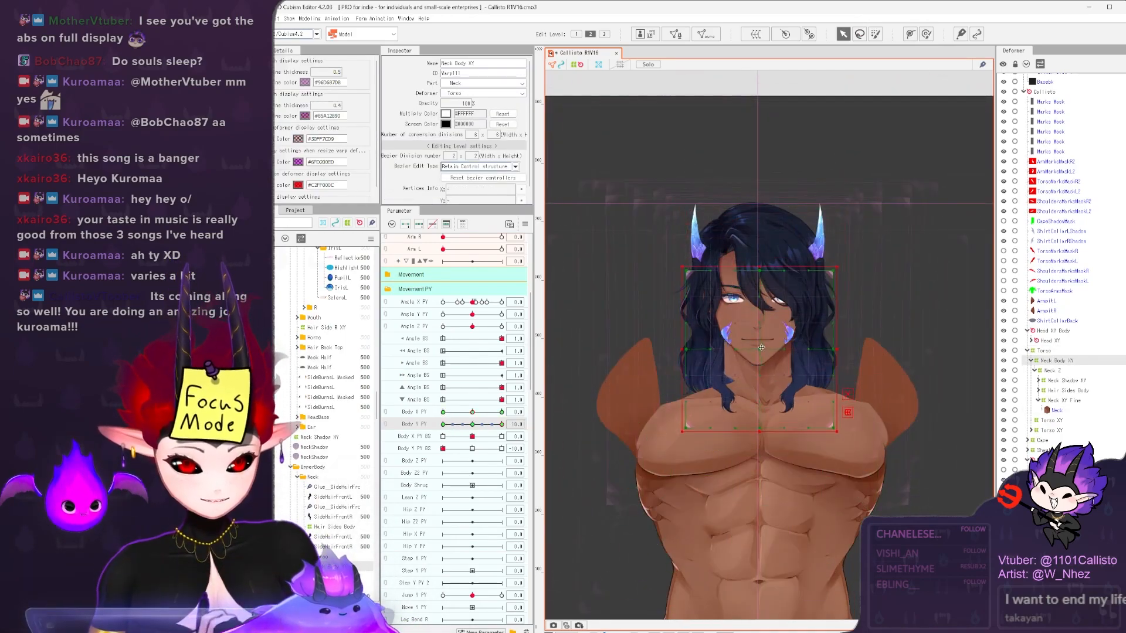
# - Check the lower Torso XY warp at Body Y PY 10 with the deform brush active, and return Body Y PY to 0
pyautogui.click(1058, 430)
pyautogui.press('b')
pyautogui.scroll(-2, 779, 302)
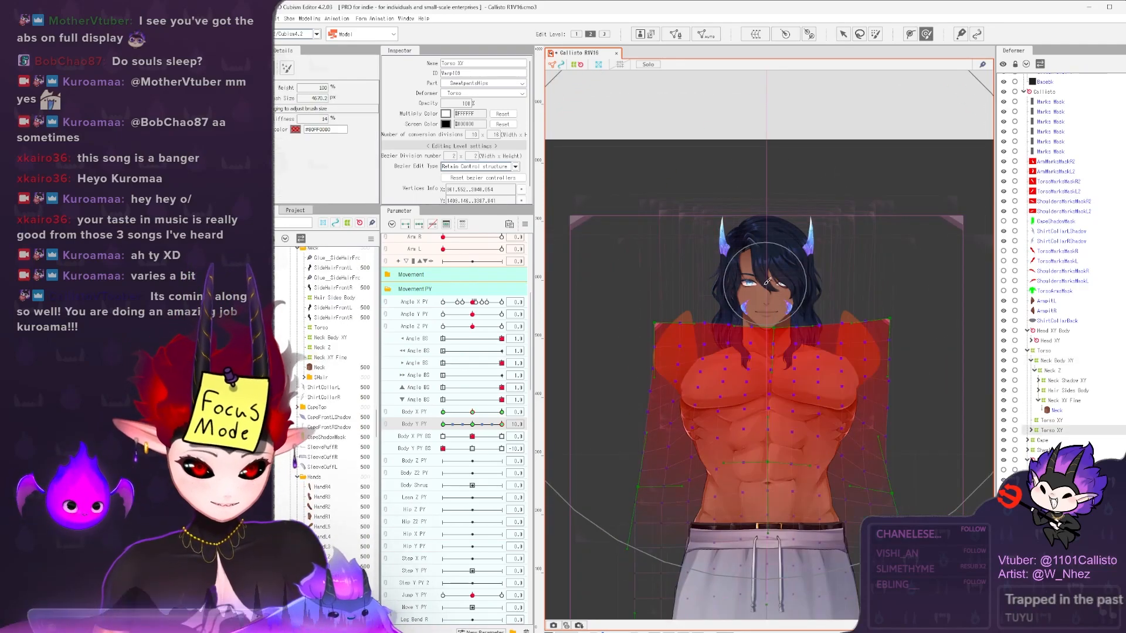
pyautogui.moveTo(546, 411); pyautogui.dragTo(543, 412)
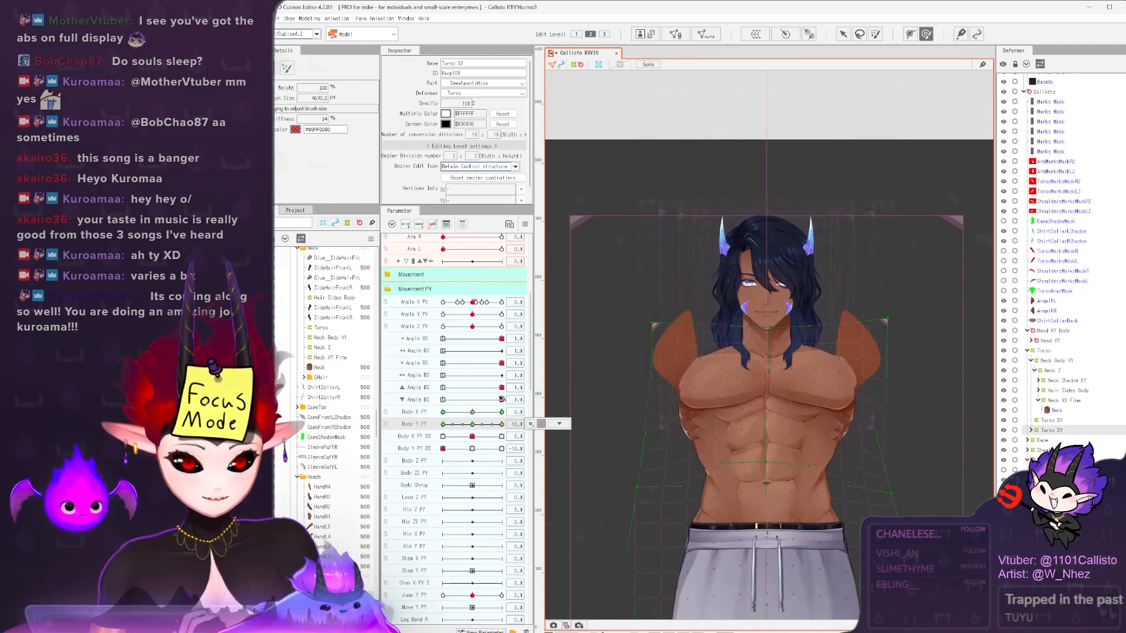
pyautogui.click(472, 424)
# - Rename the empty upper Torso XY warp as Hip XY
pyautogui.click(1030, 430)
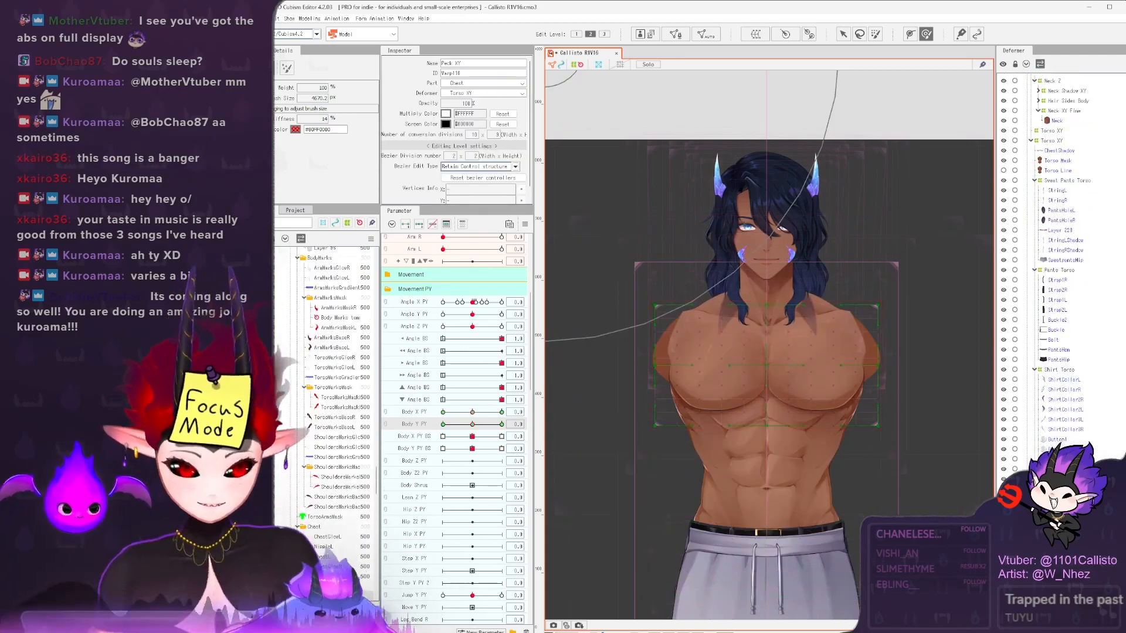
pyautogui.scroll(6, 1058, 263)
pyautogui.click(1055, 313)
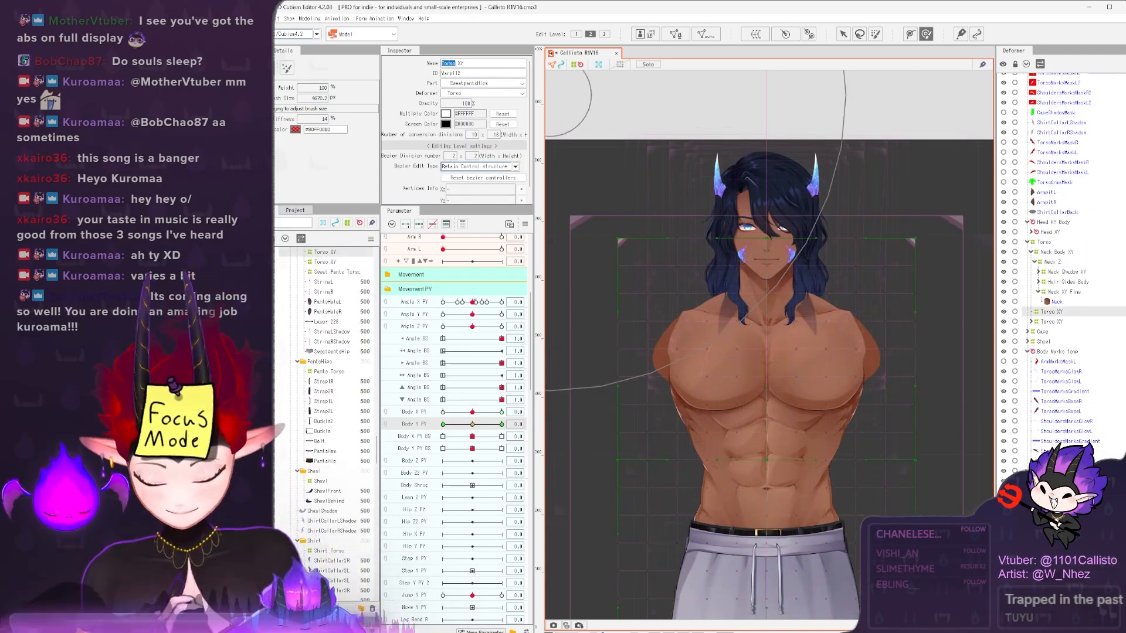
# - Try parenting the Torso XY warp under Hip XY and preview the result with Body Y PY
pyautogui.moveTo(1051, 321); pyautogui.dragTo(1048, 312)
pyautogui.click(1048, 312)
pyautogui.scroll(-2, 830, 237)
pyautogui.moveTo(472, 424)
pyautogui.mouseDown()
pyautogui.moveTo(495, 422)
pyautogui.moveTo(458, 433)
pyautogui.mouseUp()
pyautogui.click(1066, 322)
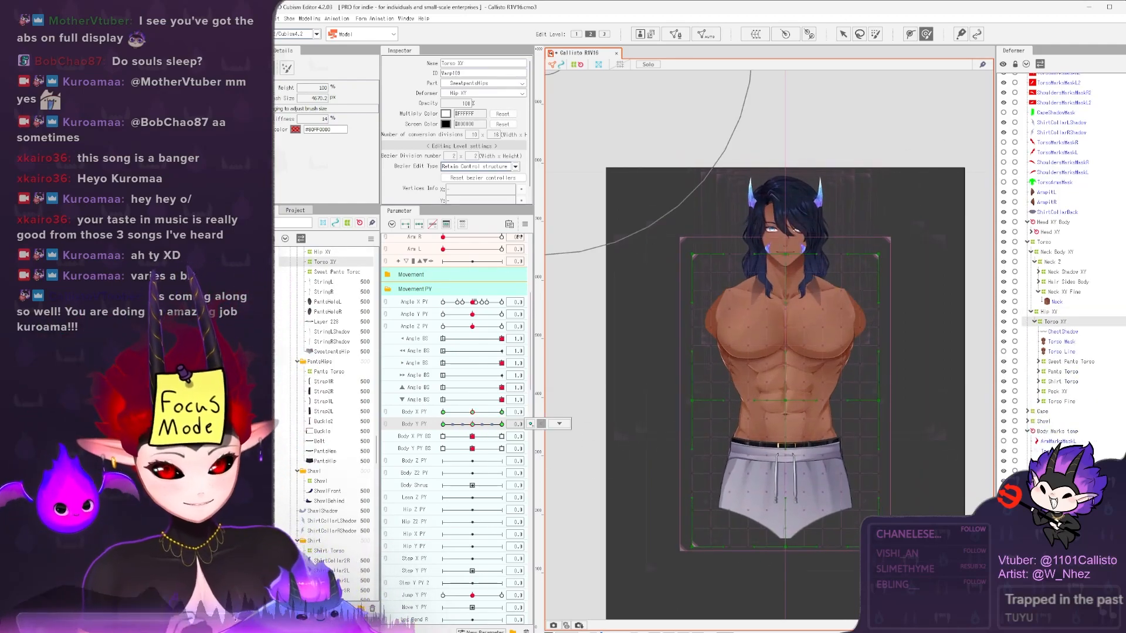
# - Try transferring the Hip XY warp's keys from Body Y PY to Hip Y PY
pyautogui.click(1049, 311)
pyautogui.click(1035, 322)
pyautogui.moveTo(517, 424)
pyautogui.click(559, 424)
pyautogui.click(566, 450)
pyautogui.scroll(-5, 638, 410)
pyautogui.click(636, 374)
pyautogui.click(678, 510)
# - Try extending the Hip XY warp's Hip Y PY keys to 30
pyautogui.moveTo(472, 548); pyautogui.dragTo(471, 550)
pyautogui.click(541, 546)
pyautogui.write('30')
pyautogui.press('Return')
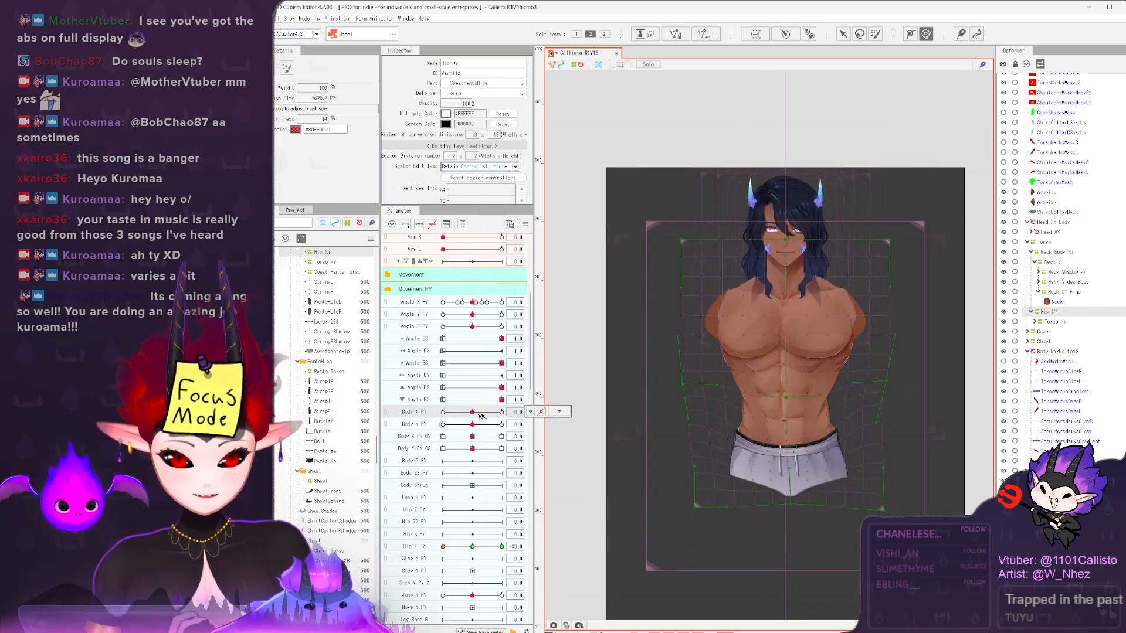
# - Preview the Torso XY warp at Body Y PY 10, and undo the Hip Y PY key transfer and the reparenting
pyautogui.click(1080, 320)
pyautogui.click(503, 424)
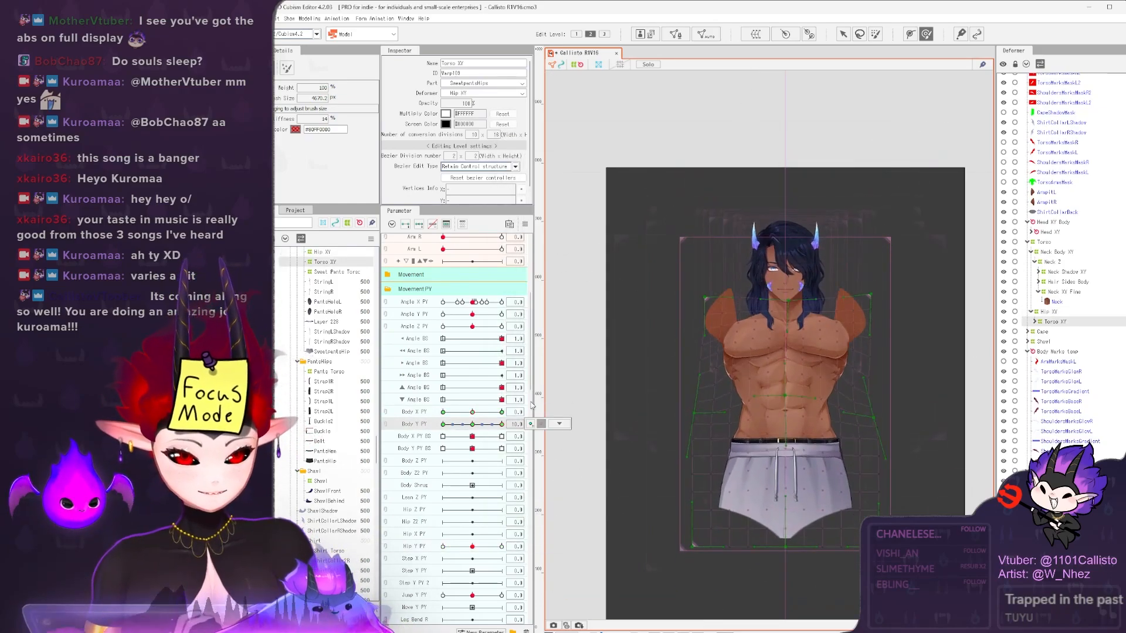
pyautogui.moveTo(501, 424); pyautogui.dragTo(473, 424)
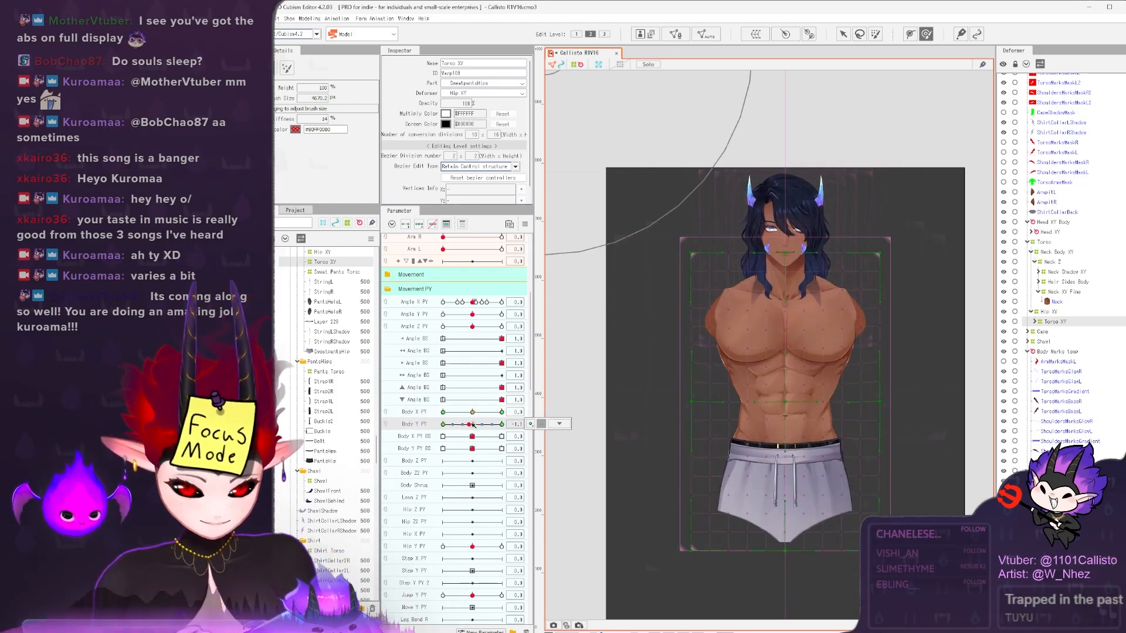
pyautogui.hotkey('ctrl', 'z')
pyautogui.hotkey('ctrl', 'z')
pyautogui.hotkey('ctrl', 'z')
pyautogui.hotkey('ctrl', 'z')
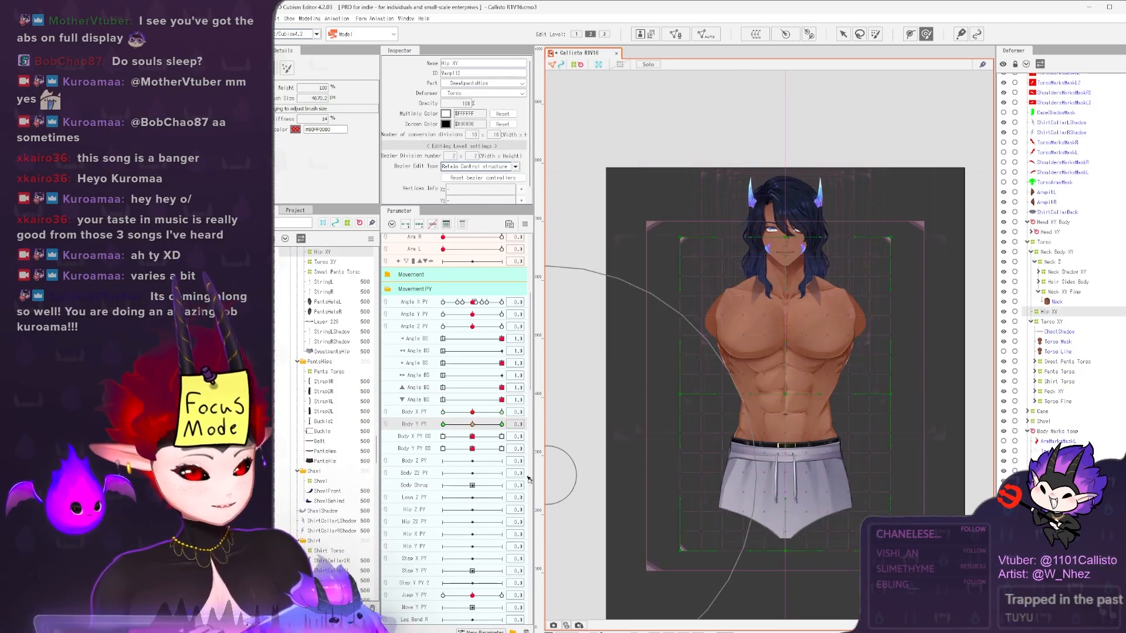
# - Select the Hip XY warp and transfer its Body Y PY keys to Hip Y PY
pyautogui.moveTo(469, 414); pyautogui.dragTo(472, 422)
pyautogui.click(1051, 322)
pyautogui.click(1048, 311)
pyautogui.click(560, 424)
pyautogui.click(572, 444)
pyautogui.scroll(-3, 626, 402)
pyautogui.click(551, 394)
pyautogui.click(679, 509)
# - Adjust the Hip XY warp's key values on Hip Y PY to -30, 0 and 30
pyautogui.rightClick(472, 545)
pyautogui.click(566, 580)
pyautogui.write('-30.0')
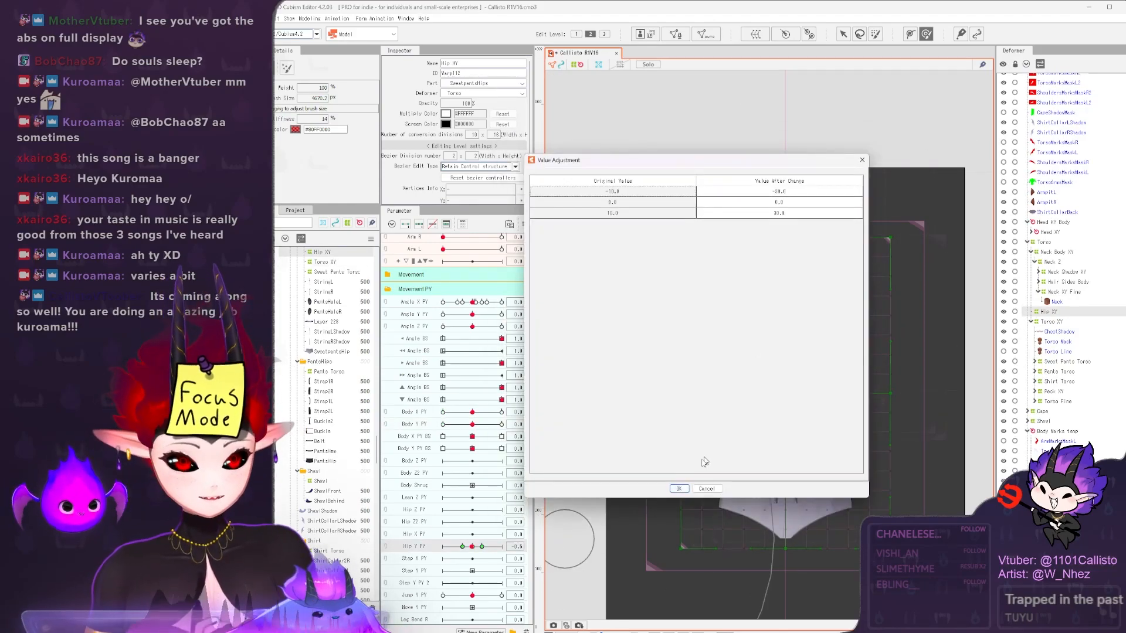
pyautogui.click(678, 489)
# - Parent the Torso XY warp under Hip XY and check it at Body Y PY -10
pyautogui.moveTo(1051, 322); pyautogui.dragTo(1048, 312)
pyautogui.click(1048, 312)
pyautogui.click(472, 545)
pyautogui.moveTo(471, 424); pyautogui.dragTo(443, 425)
pyautogui.click(1054, 321)
# - Preview the hips at Hip Y PY -30, reset Hip Y PY and Body Y PY, and test Body X PY before returning it to 0
pyautogui.moveTo(472, 546); pyautogui.dragTo(426, 550)
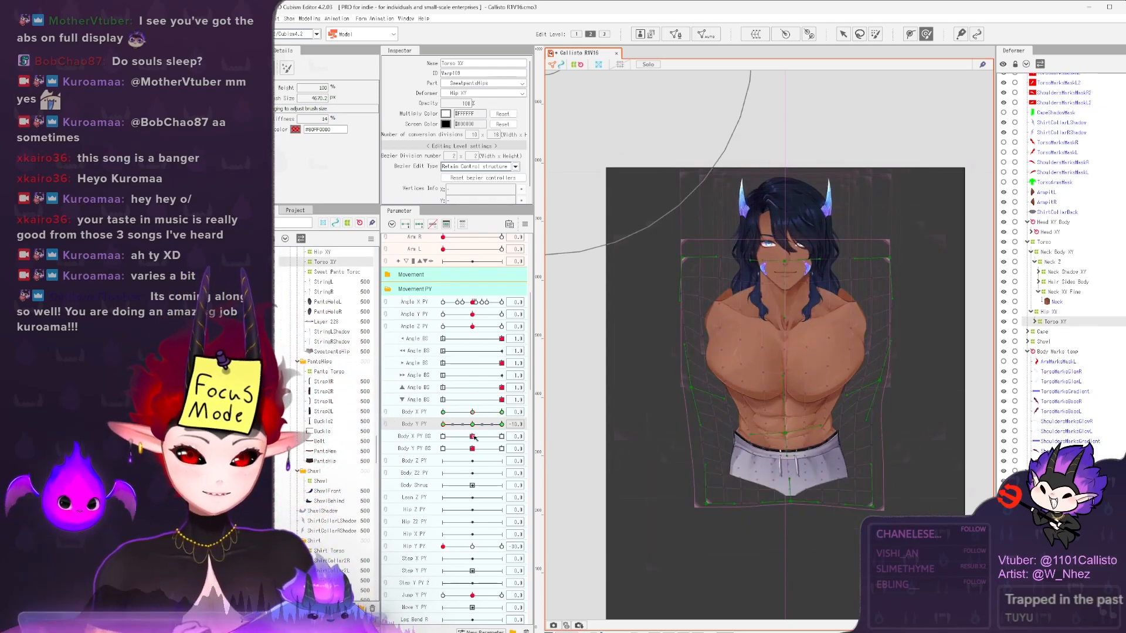
pyautogui.click(472, 547)
pyautogui.click(473, 423)
pyautogui.moveTo(462, 413); pyautogui.dragTo(501, 412)
pyautogui.moveTo(473, 424)
pyautogui.mouseDown()
pyautogui.moveTo(440, 432)
pyautogui.moveTo(441, 413)
pyautogui.moveTo(473, 413)
pyautogui.mouseUp()
pyautogui.click(473, 412)
# - Examine the Neck Body XY, Torso XY and Torso Fine warps around the neck and their Body Y PY keys
pyautogui.scroll(3, 711, 296)
pyautogui.rightClick(812, 299)
pyautogui.click(850, 304)
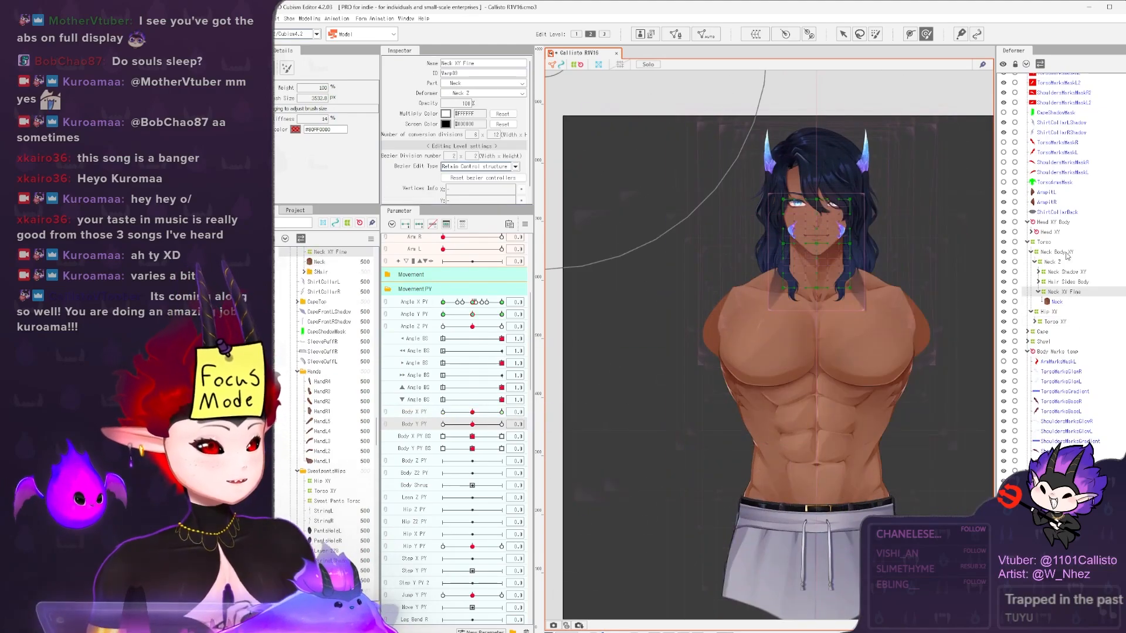
pyautogui.click(1057, 252)
pyautogui.scroll(5, 844, 211)
pyautogui.moveTo(868, 351)
pyautogui.mouseDown()
pyautogui.moveTo(760, 358)
pyautogui.moveTo(867, 332)
pyautogui.moveTo(844, 340)
pyautogui.mouseUp()
pyautogui.click(1060, 321)
pyautogui.scroll(-4, 782, 327)
pyautogui.scroll(4, 777, 368)
pyautogui.click(478, 425)
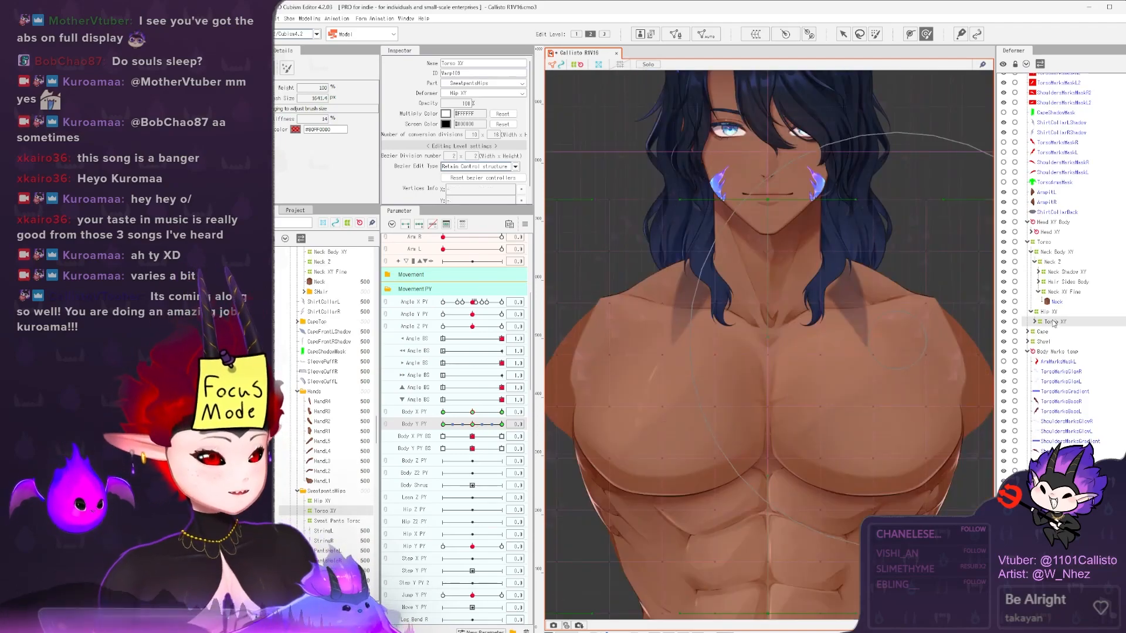
pyautogui.click(1034, 321)
pyautogui.click(1061, 401)
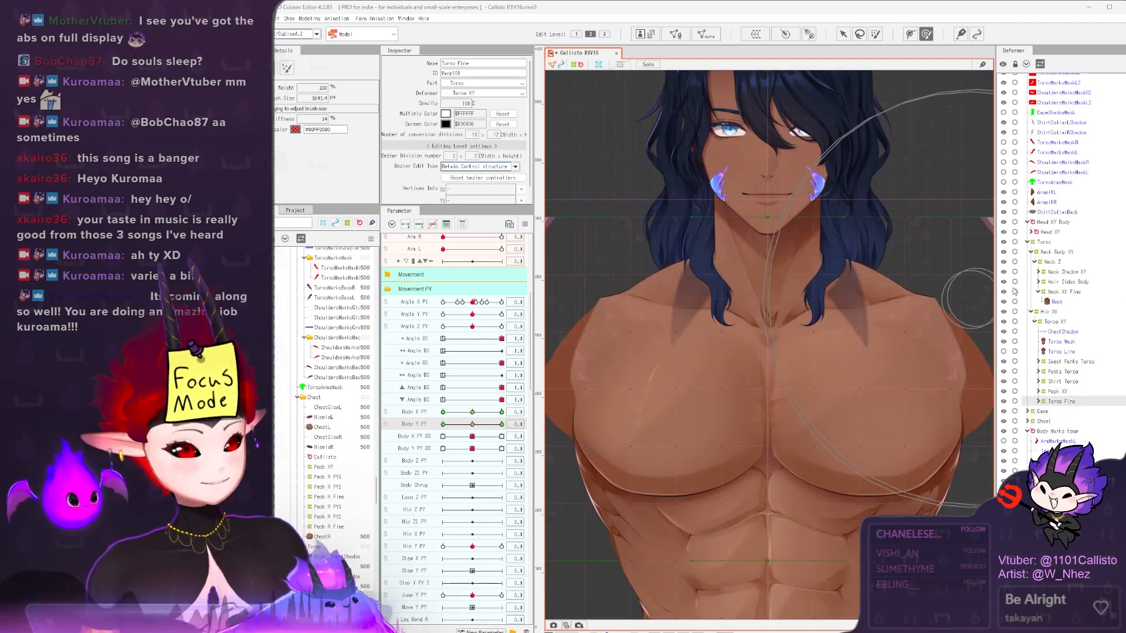
# - Curve the lower edge of the Neck Body XY warp downward with the deform brush at Body Y PY -10
pyautogui.click(1056, 252)
pyautogui.scroll(-3, 771, 352)
pyautogui.moveTo(472, 425); pyautogui.dragTo(442, 424)
pyautogui.moveTo(928, 429); pyautogui.dragTo(879, 437)
pyautogui.moveTo(443, 424)
pyautogui.mouseDown()
pyautogui.moveTo(456, 429)
pyautogui.moveTo(441, 425)
pyautogui.mouseUp()
pyautogui.scroll(-3, 639, 397)
pyautogui.scroll(5, 1078, 293)
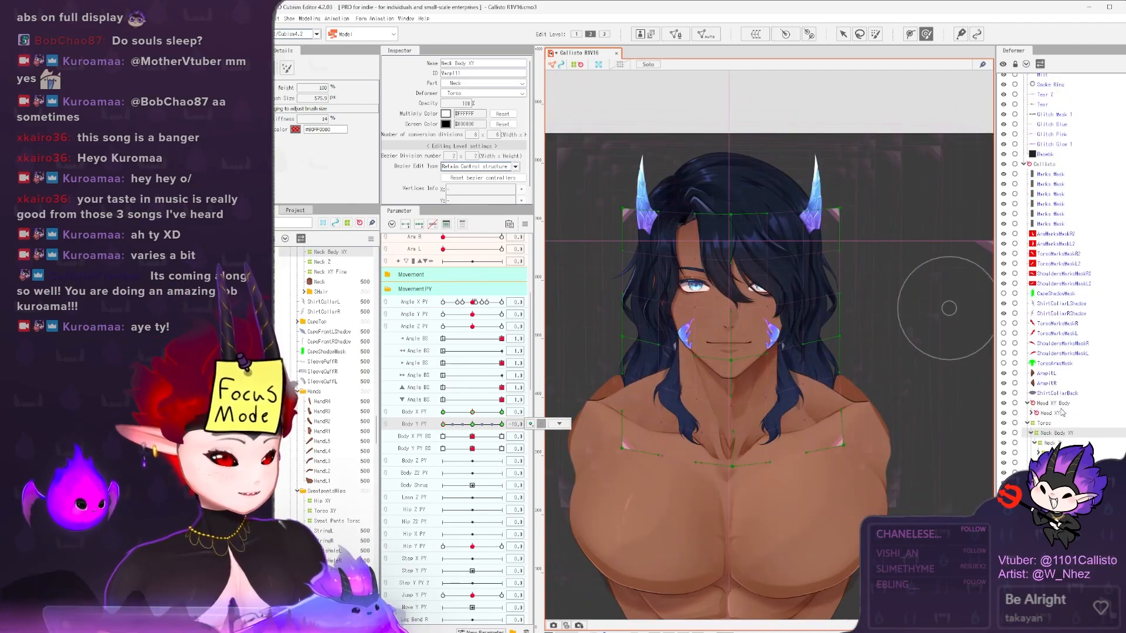
# - Set a new scale for the Head XY Body rotation deformer at Body Y PY -10
pyautogui.click(1055, 396)
pyautogui.scroll(-2, 736, 369)
pyautogui.write('1')
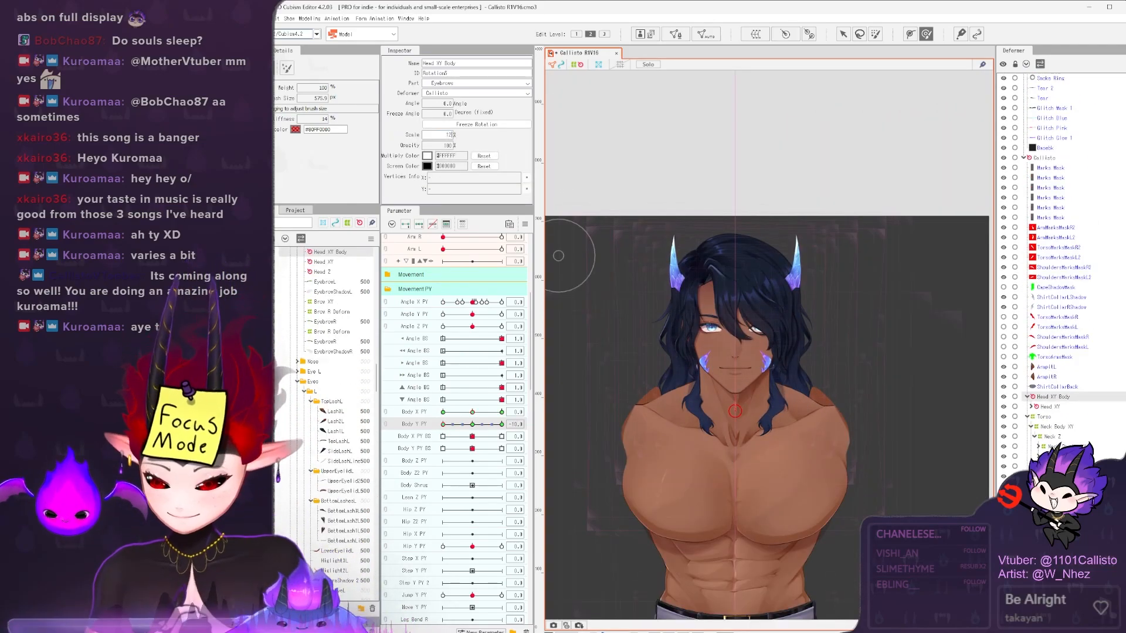
pyautogui.write('00')
pyautogui.press('Return')
# - Preview the rescaled head against the body across Body Y PY and Body X PY
pyautogui.scroll(1, 757, 353)
pyautogui.moveTo(443, 423); pyautogui.dragTo(472, 424)
pyautogui.moveTo(472, 412); pyautogui.dragTo(417, 412)
pyautogui.scroll(-2, 703, 302)
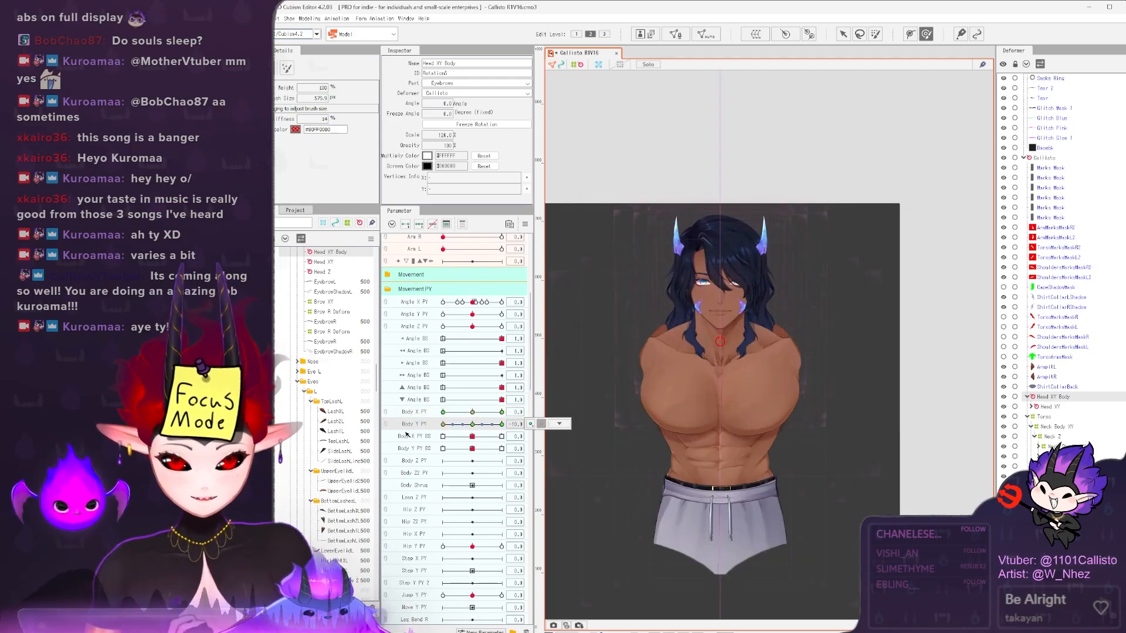
# - Create a warp deformer named "Neck Shadow Body XY" as the parent of the Neck Shadow XY warp
pyautogui.scroll(4, 721, 286)
pyautogui.rightClick(734, 271)
pyautogui.moveTo(779, 344)
pyautogui.click(875, 484)
pyautogui.scroll(-1, 835, 251)
pyautogui.hotkey('ctrl', 'w')
pyautogui.write('Neck')
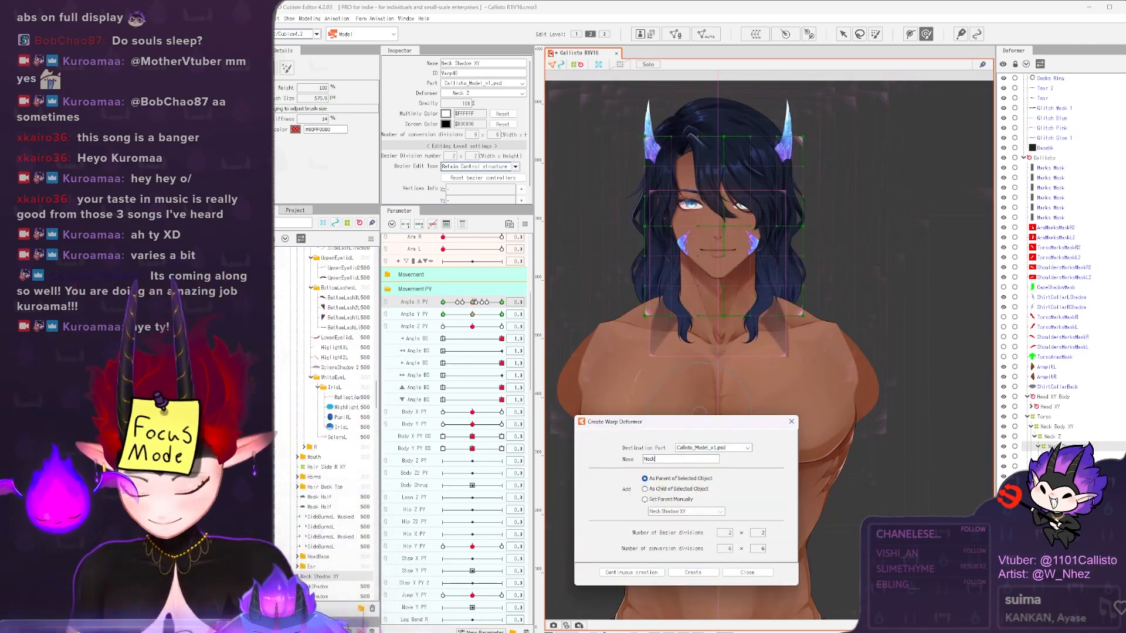
pyautogui.write(' Shadow Body XY')
pyautogui.press('Return')
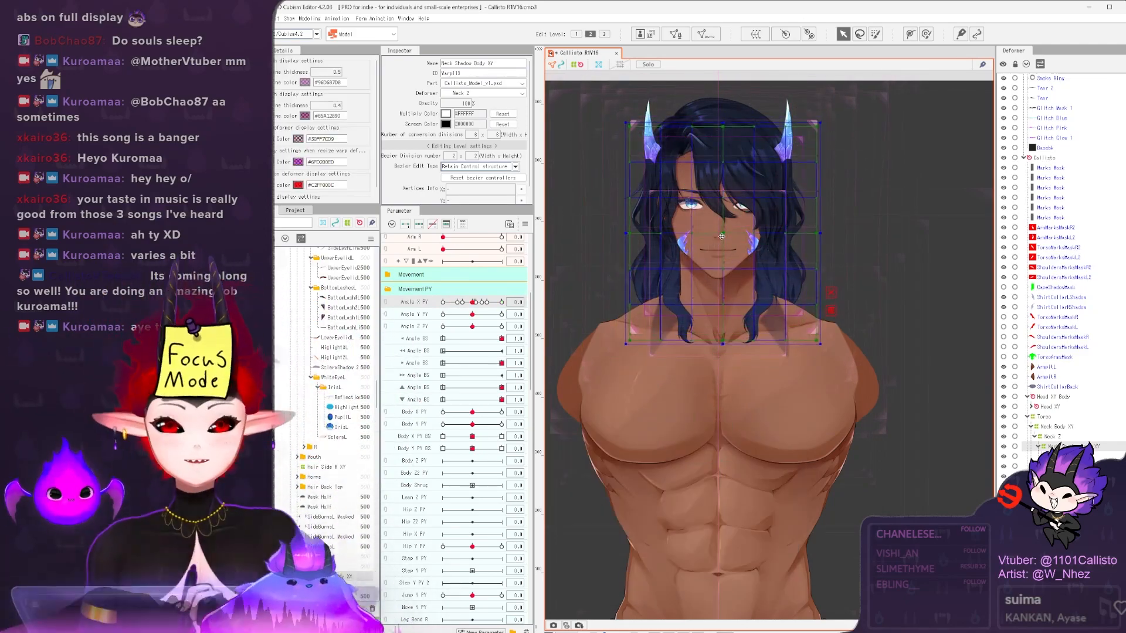
# - Key the Neck Shadow Body XY warp on Body X PY and Body Y PY and fit it around the neck at Body Y PY -10
pyautogui.press('b')
pyautogui.scroll(1, 703, 235)
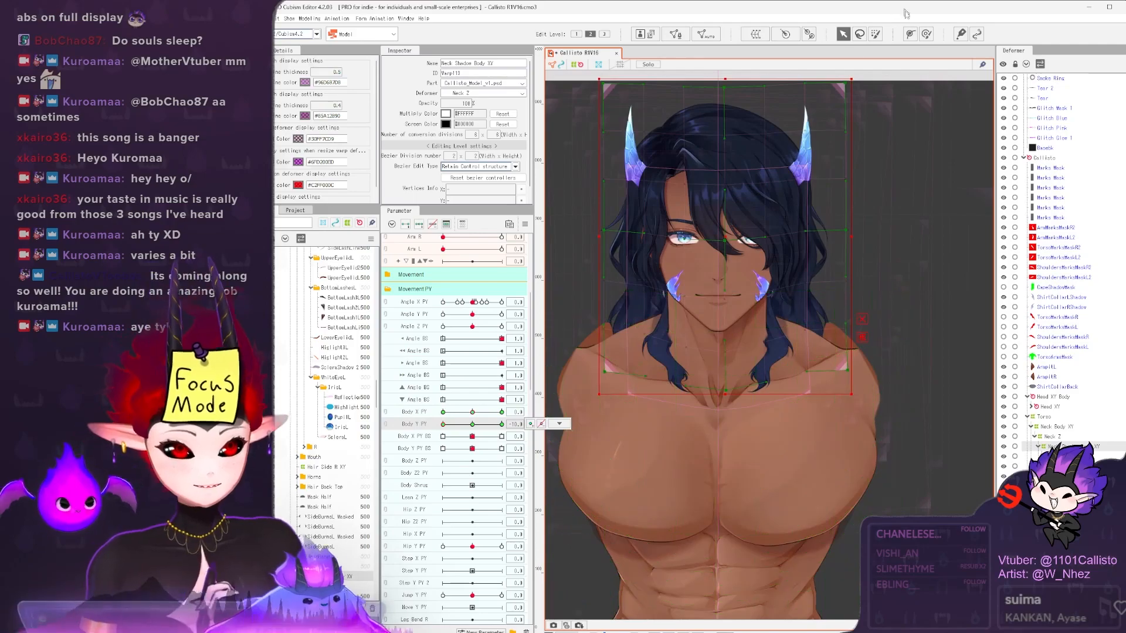
pyautogui.scroll(-1, 691, 293)
pyautogui.scroll(1, 675, 364)
pyautogui.scroll(2, 676, 364)
pyautogui.rightClick(729, 327)
pyautogui.moveTo(779, 345)
pyautogui.click(862, 359)
pyautogui.rightClick(780, 351)
pyautogui.click(832, 466)
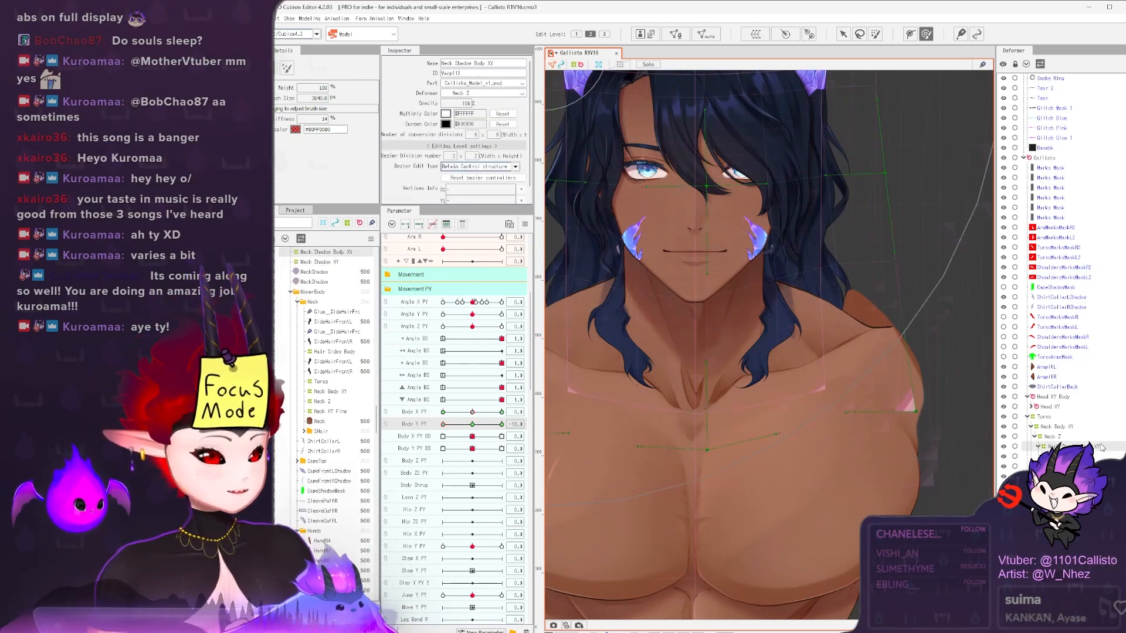
pyautogui.scroll(-3, 778, 369)
pyautogui.scroll(-2, 808, 440)
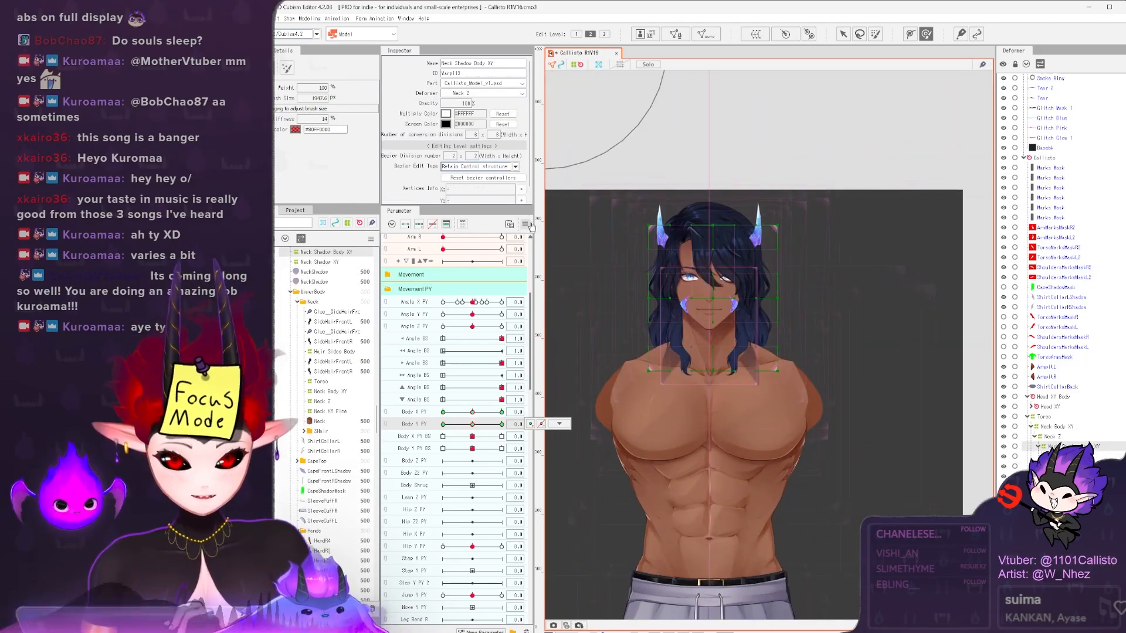
# - Apply extended interpolation to the Neck Shadow Body XY warp's body keys and select the Neck Body XY warp
pyautogui.rightClick(680, 212)
pyautogui.click(754, 318)
pyautogui.moveTo(442, 424)
pyautogui.mouseDown()
pyautogui.moveTo(478, 424)
pyautogui.moveTo(443, 424)
pyautogui.moveTo(472, 423)
pyautogui.moveTo(443, 412)
pyautogui.mouseUp()
pyautogui.click(308, 19)
pyautogui.click(349, 203)
pyautogui.scroll(5, 706, 375)
pyautogui.click(330, 391)
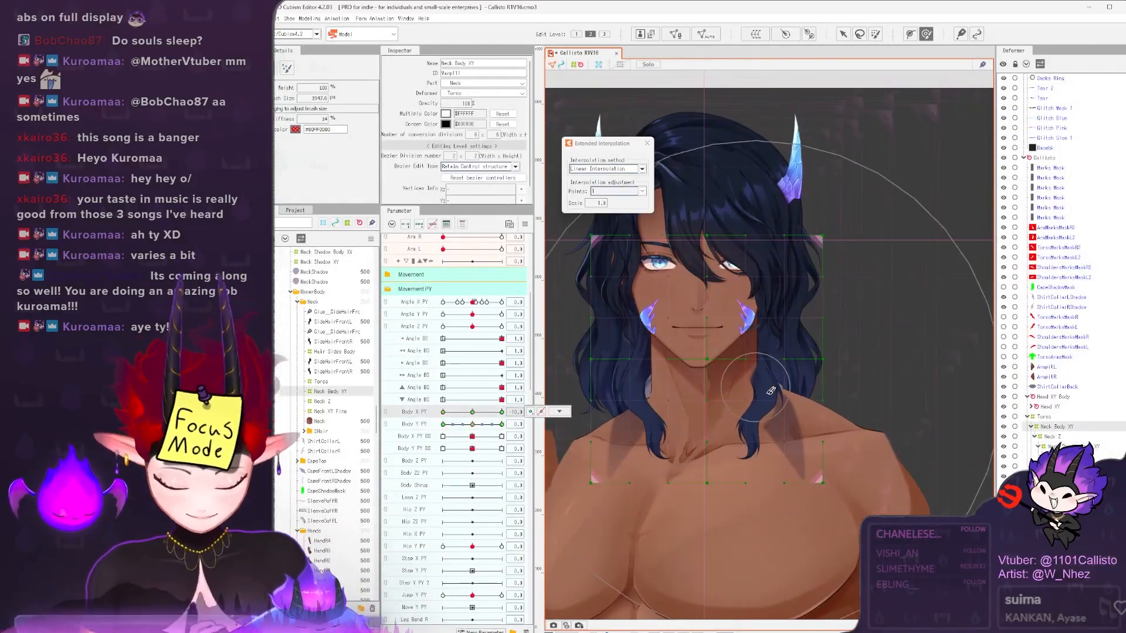
pyautogui.scroll(3, 698, 405)
pyautogui.scroll(-3, 733, 363)
pyautogui.scroll(-3, 762, 328)
pyautogui.click(647, 143)
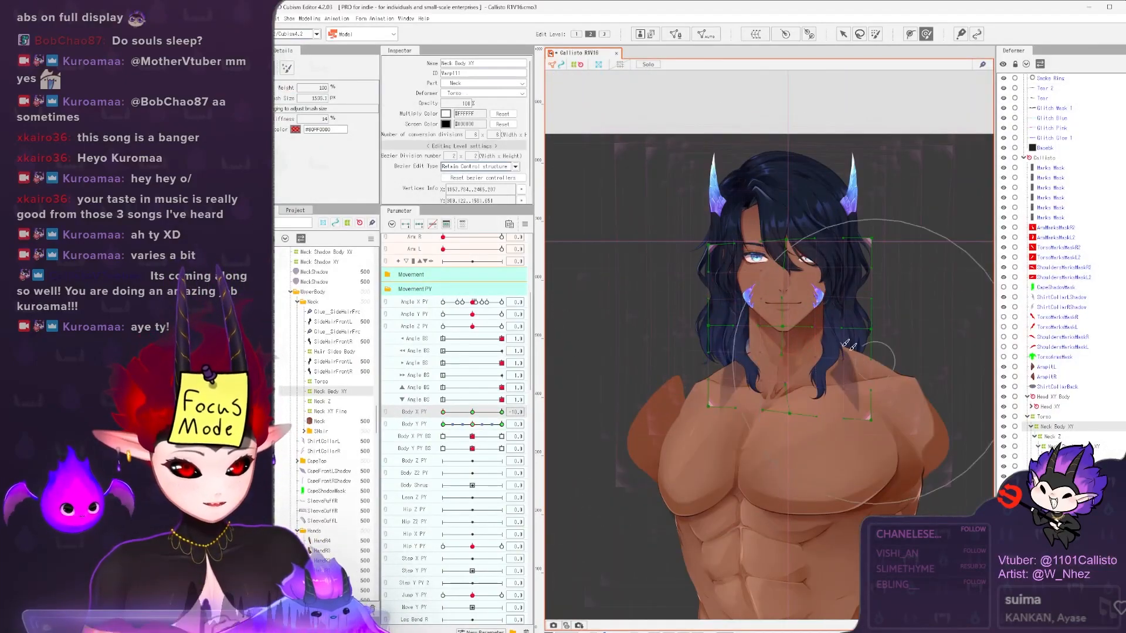
# - Reshape the Neck Body XY warp with the deform brush at Body X PY -10 so the neck follows the turned torso
pyautogui.scroll(3, 762, 328)
pyautogui.moveTo(693, 306); pyautogui.dragTo(624, 332)
pyautogui.moveTo(443, 411)
pyautogui.mouseDown()
pyautogui.moveTo(419, 417)
pyautogui.moveTo(472, 412)
pyautogui.moveTo(443, 411)
pyautogui.mouseUp()
pyautogui.press('v')
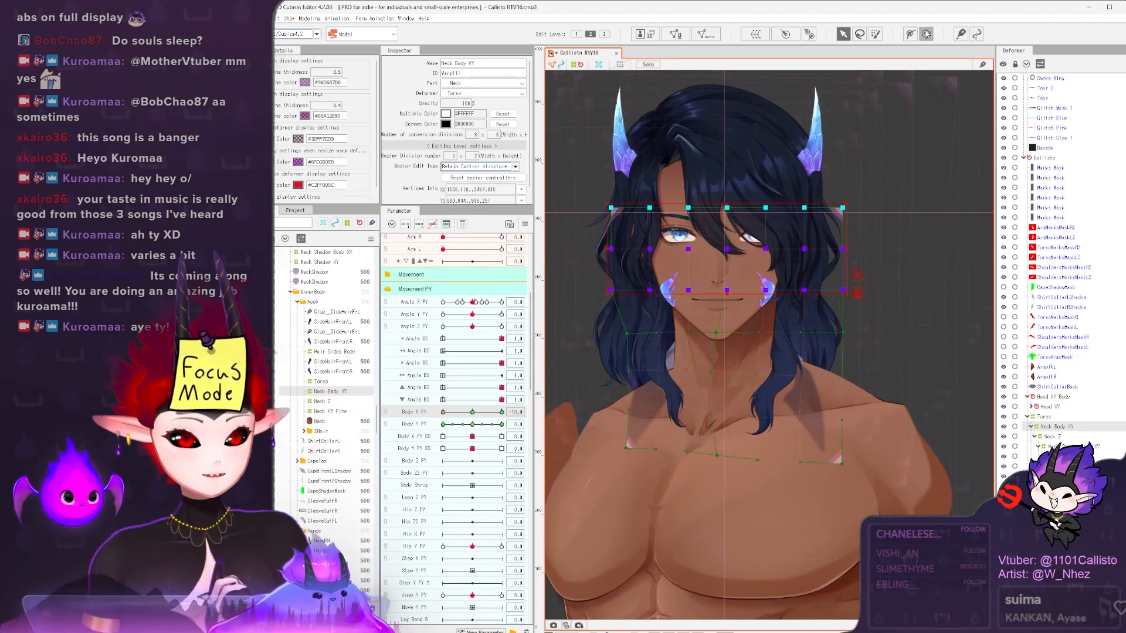
pyautogui.click(926, 34)
pyautogui.scroll(3, 621, 352)
pyautogui.moveTo(641, 327); pyautogui.dragTo(634, 326)
pyautogui.scroll(-3, 644, 346)
pyautogui.moveTo(442, 412)
pyautogui.mouseDown()
pyautogui.moveTo(455, 411)
pyautogui.moveTo(381, 429)
pyautogui.mouseUp()
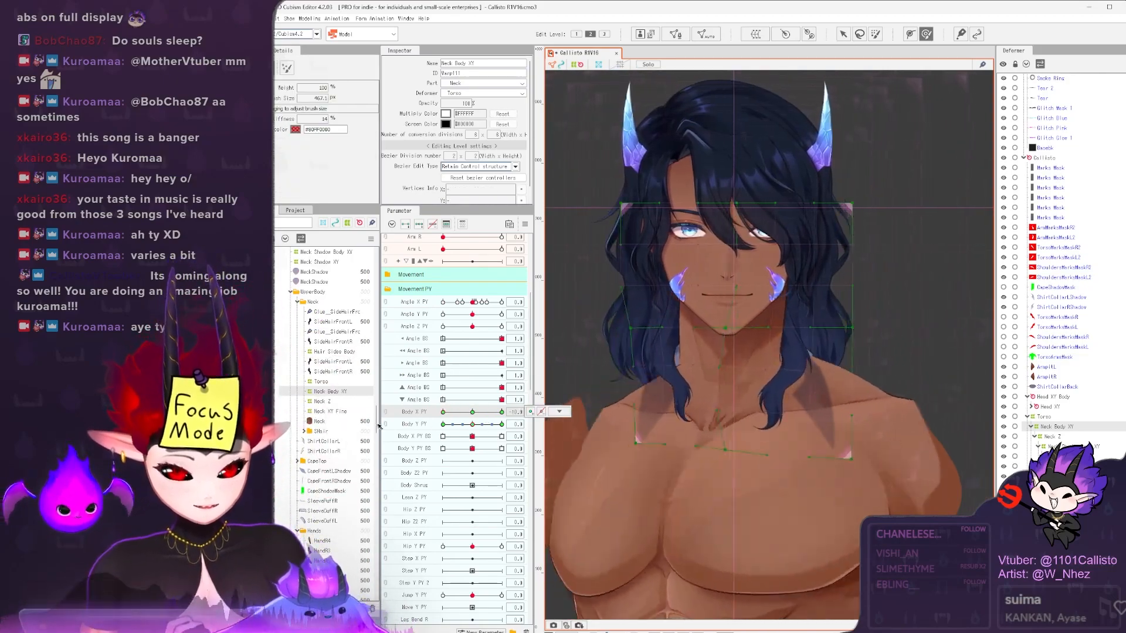
pyautogui.scroll(-4, 671, 264)
# - Adjust the Head XY Body rotation deformer's placement and scale for the combined Body X PY and Body Y PY poses
pyautogui.press('v')
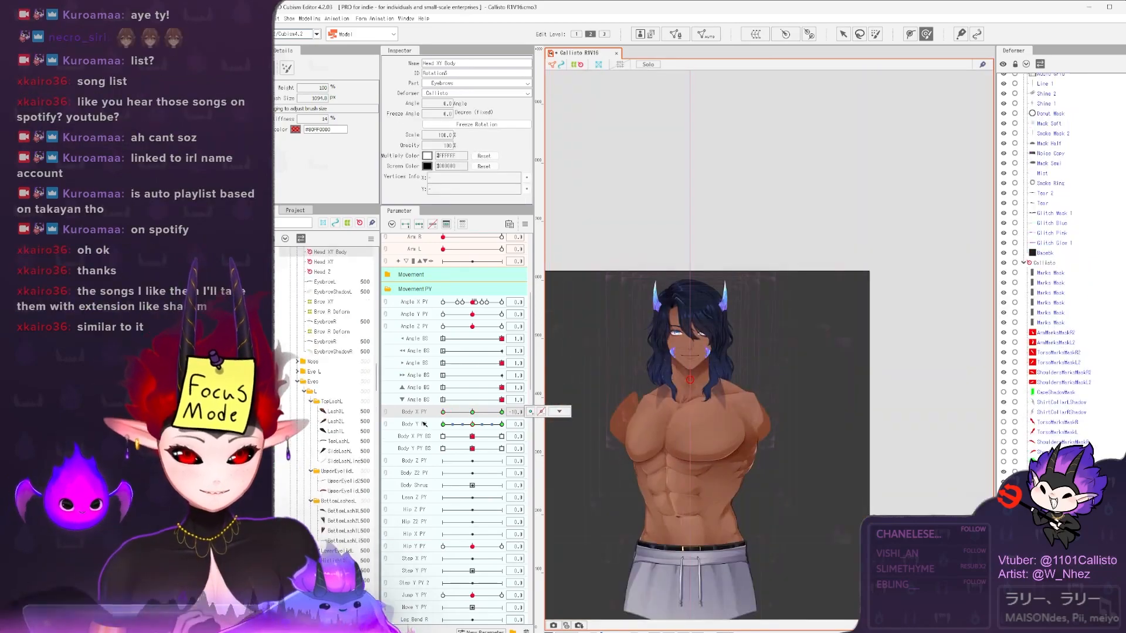
pyautogui.hotkey('ctrl', 'r')
pyautogui.click(679, 417)
pyautogui.moveTo(443, 411); pyautogui.dragTo(501, 424)
pyautogui.scroll(3, 634, 578)
# - Hide the selection outlines and reshape the Neck Body XY and Torso XY warps together at Body X PY 10 and Body Y PY 10
pyautogui.rightClick(667, 419)
pyautogui.moveTo(703, 428)
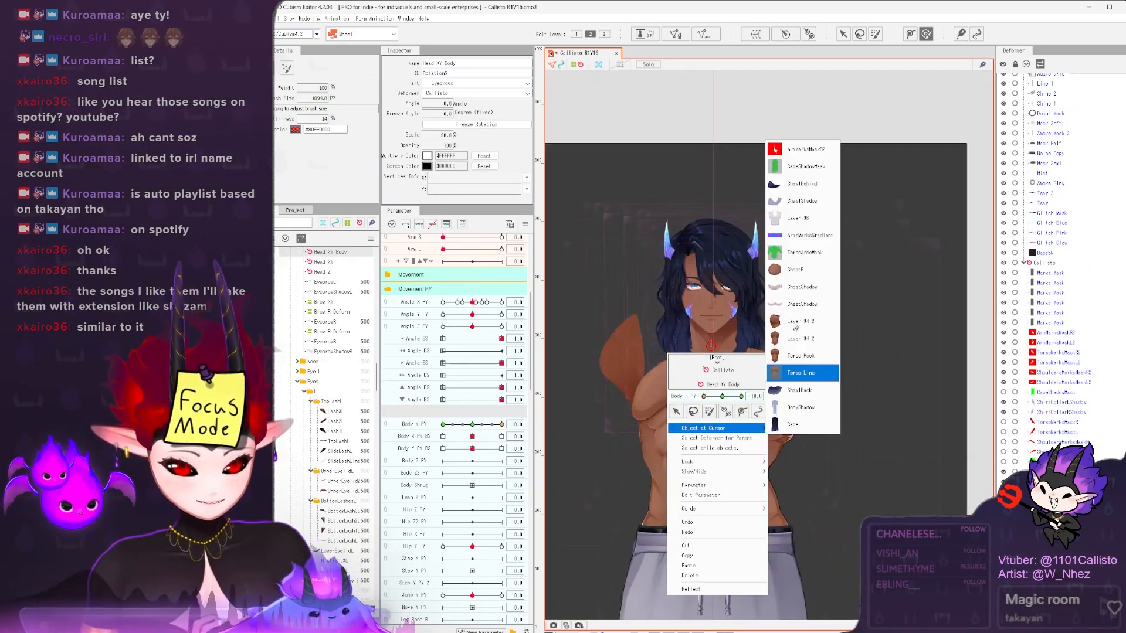
pyautogui.click(789, 394)
pyautogui.scroll(-2, 644, 352)
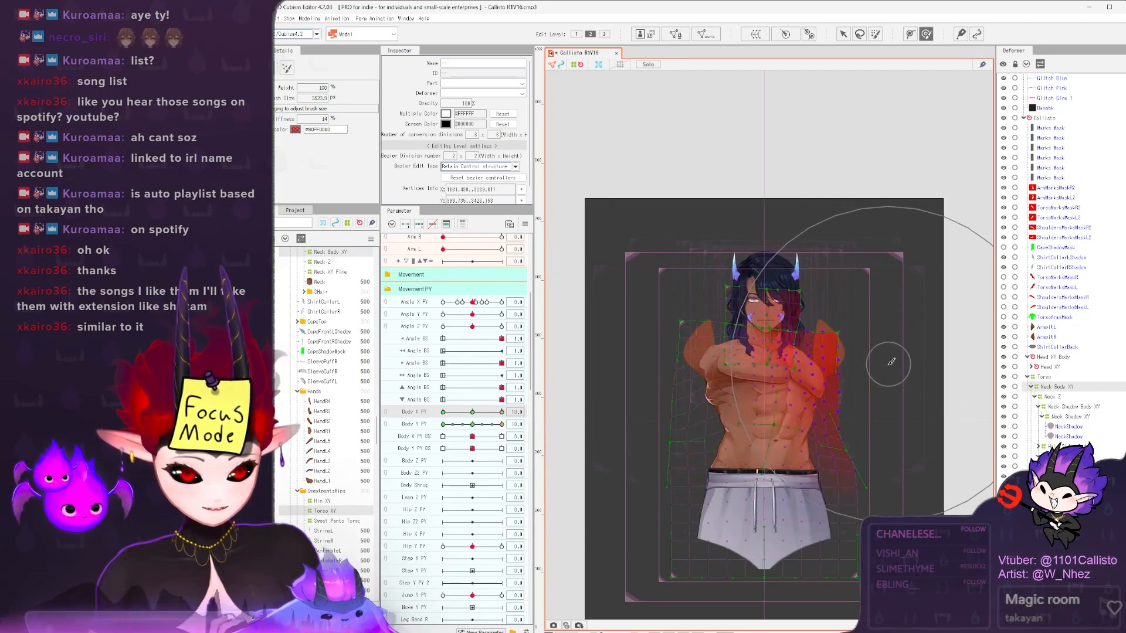
pyautogui.hotkey('ctrl', 'h')
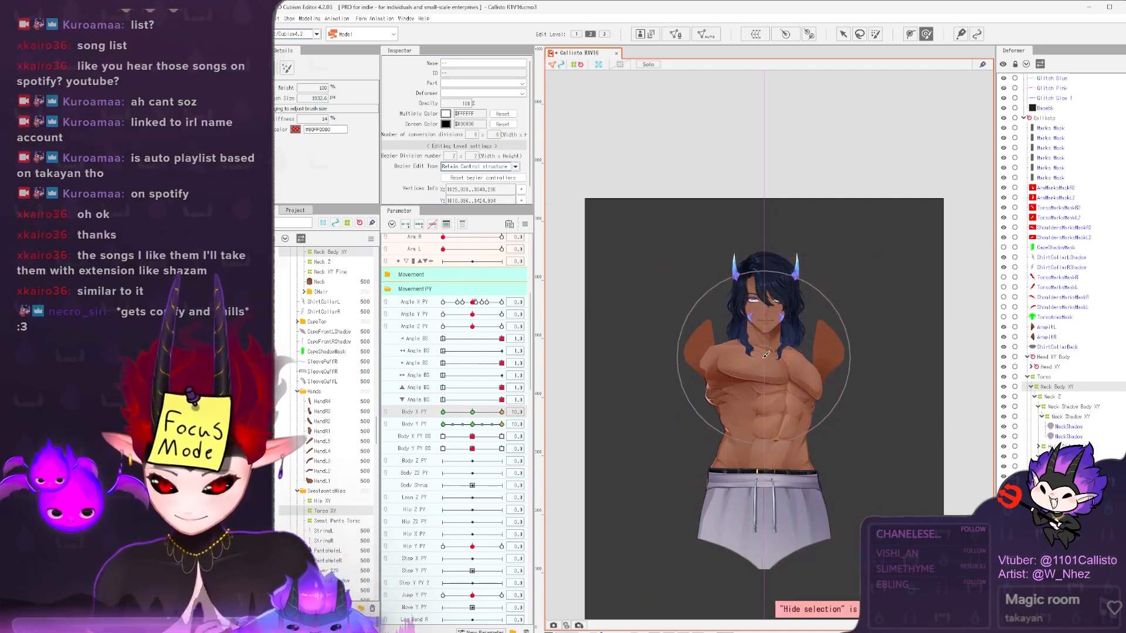
pyautogui.scroll(2, 693, 360)
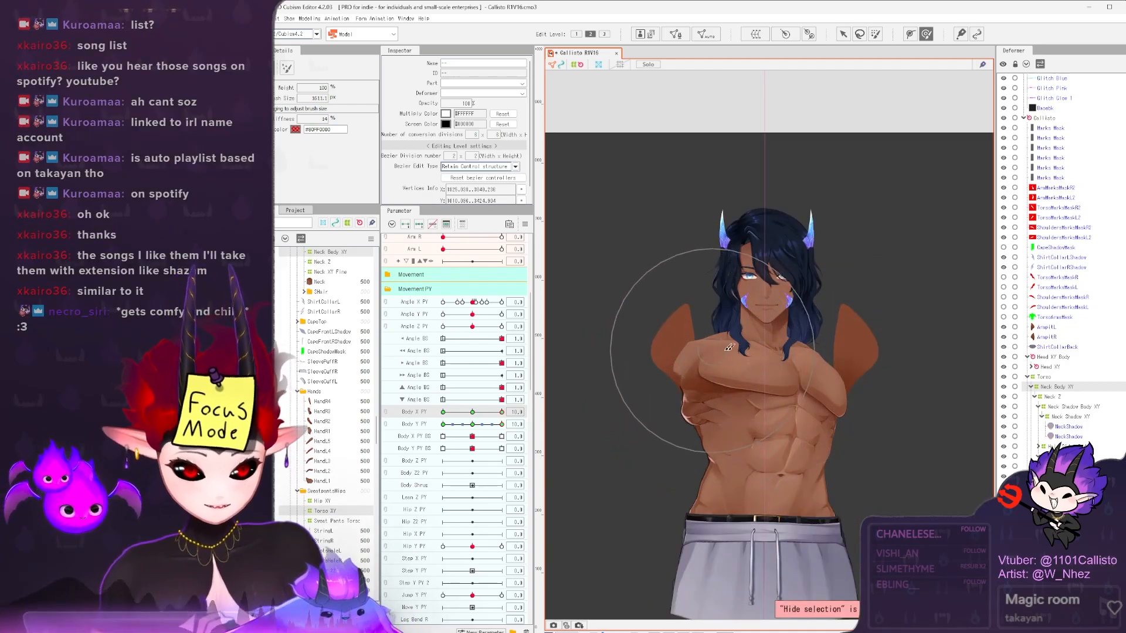
pyautogui.moveTo(501, 411); pyautogui.dragTo(459, 412)
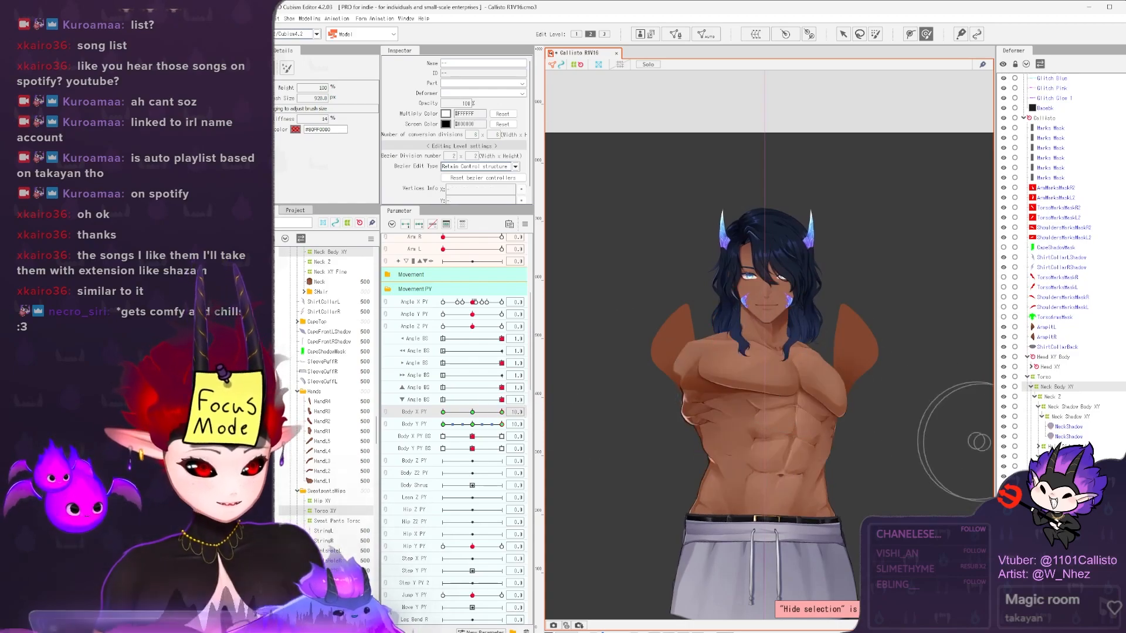
# - Refine the chest's outer edge with the Peck XY warp at Body X PY 10 and Body Y PY 10, checking the turn
pyautogui.click(782, 412)
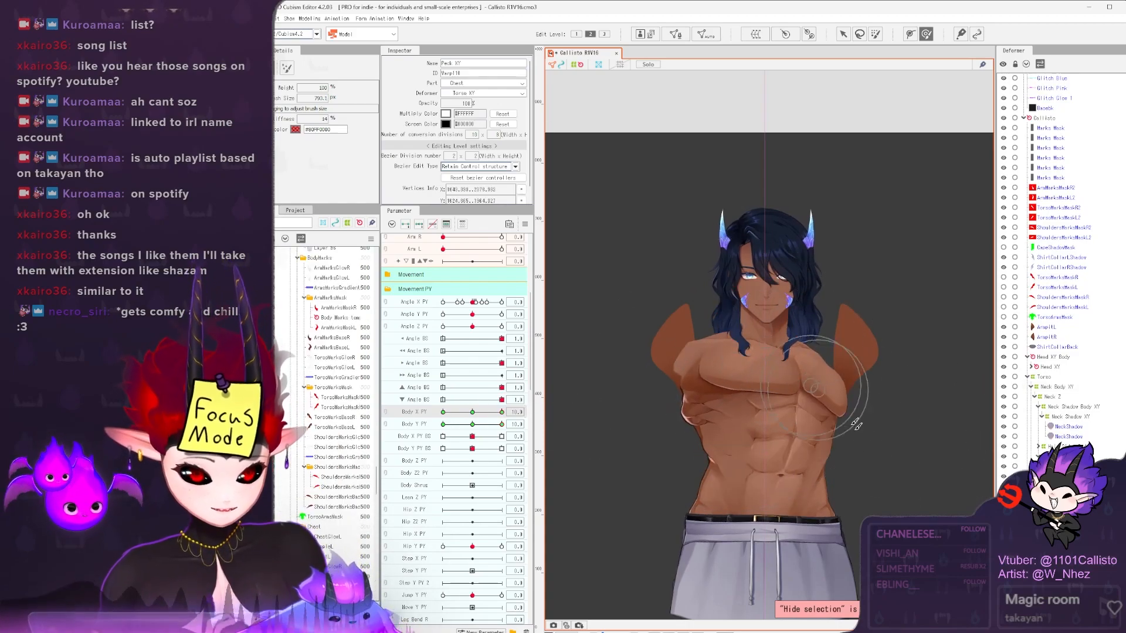
pyautogui.press('Left')
pyautogui.press('Left')
pyautogui.moveTo(872, 403); pyautogui.dragTo(859, 404)
pyautogui.scroll(-2, 719, 340)
pyautogui.scroll(2, 709, 364)
pyautogui.click(501, 412)
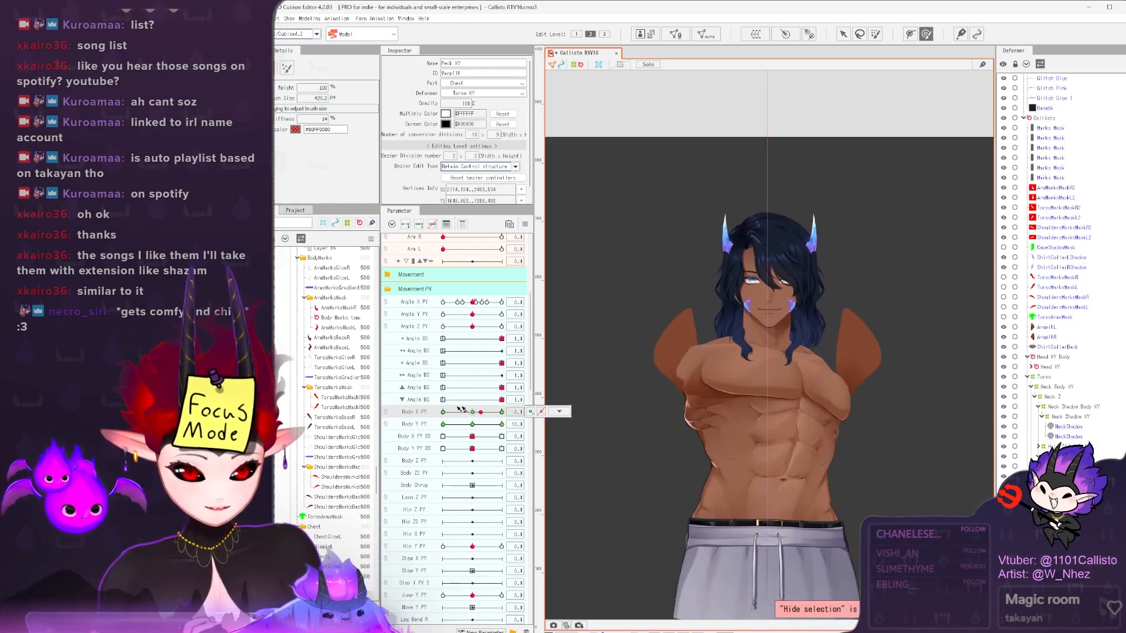
pyautogui.press('Left')
pyautogui.press('Left')
pyautogui.press('Right')
pyautogui.press('Right')
# - Refine the Neck Body XY and Torso XY warps at Body Y PY -10 for Body X PY -10 and 10
pyautogui.click(1056, 496)
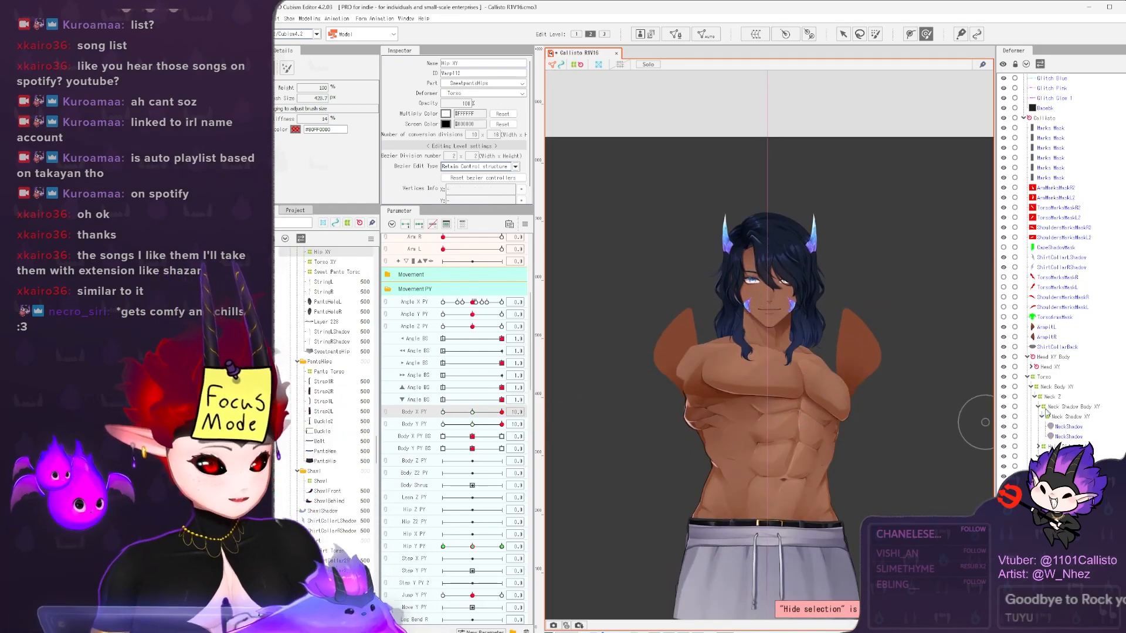
pyautogui.click(443, 424)
pyautogui.click(472, 412)
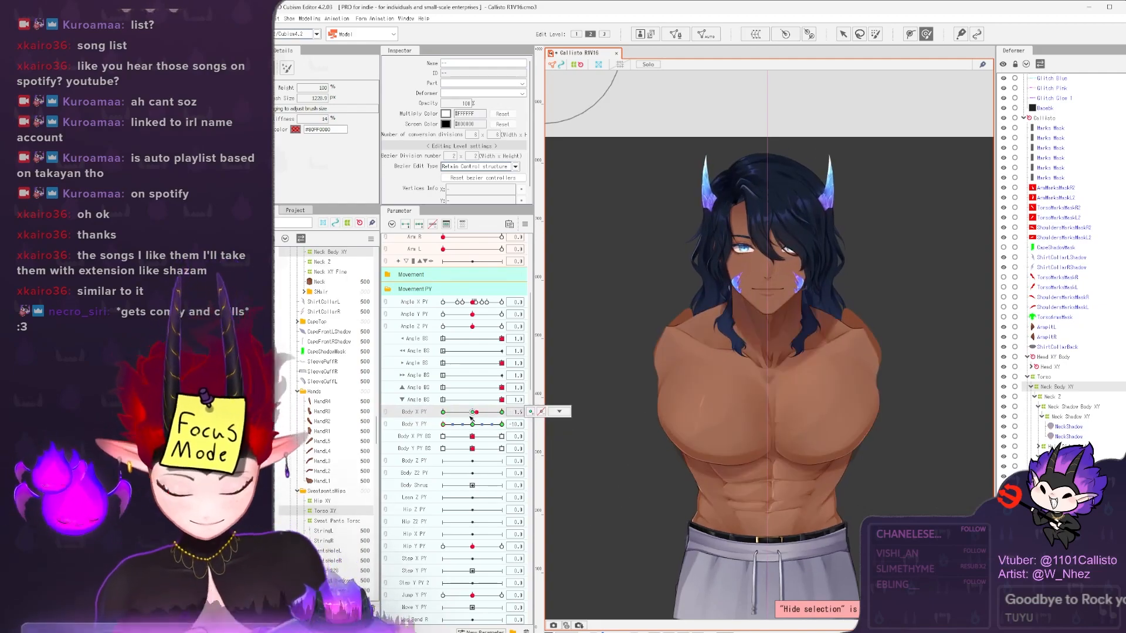
pyautogui.click(443, 412)
pyautogui.scroll(-2, 655, 371)
pyautogui.scroll(2, 631, 373)
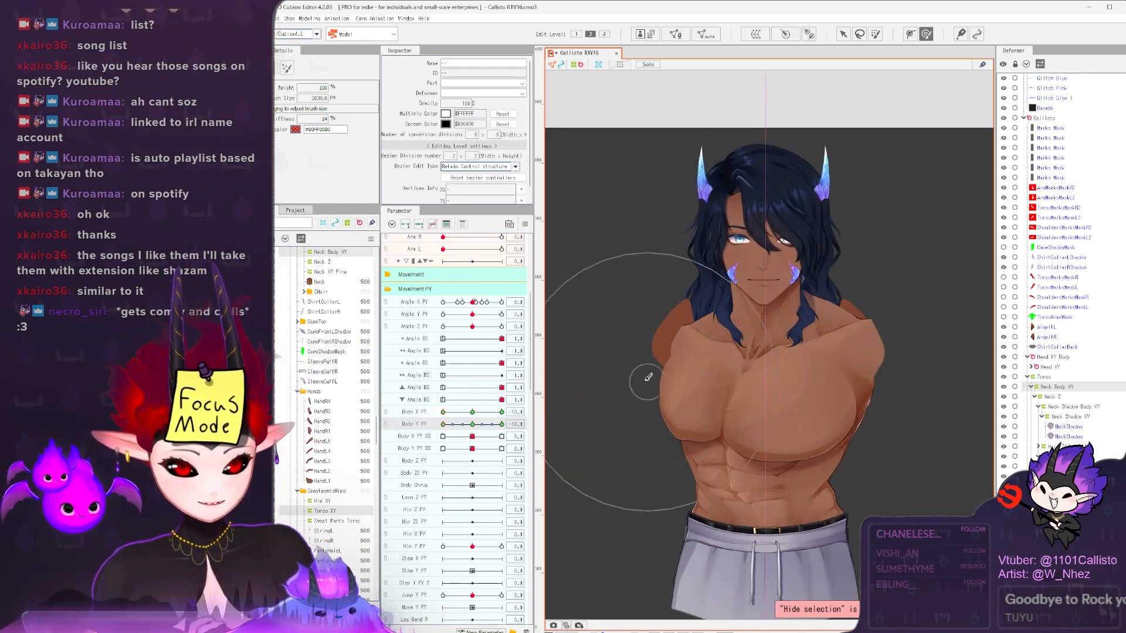
pyautogui.scroll(-2, 662, 367)
pyautogui.scroll(2, 648, 364)
pyautogui.scroll(-2, 686, 321)
pyautogui.click(501, 412)
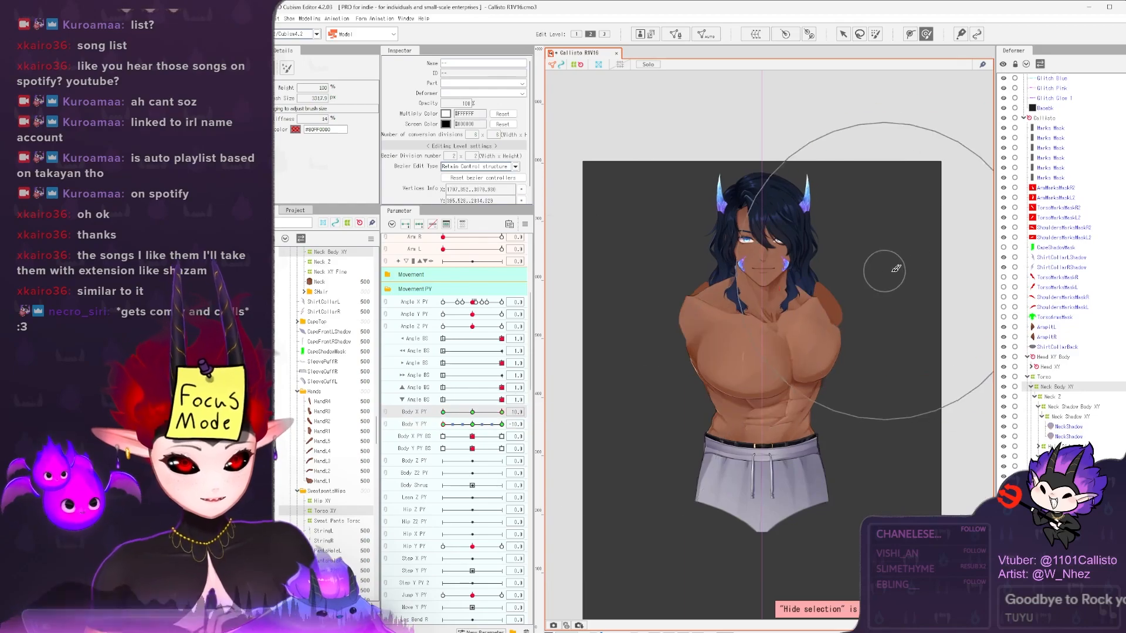
pyautogui.scroll(2, 932, 363)
# - Reshape the chest and shoulder edge with the Peck XY and Torso Fine warps at Body X PY 10 and Body Y PY -10
pyautogui.click(893, 322)
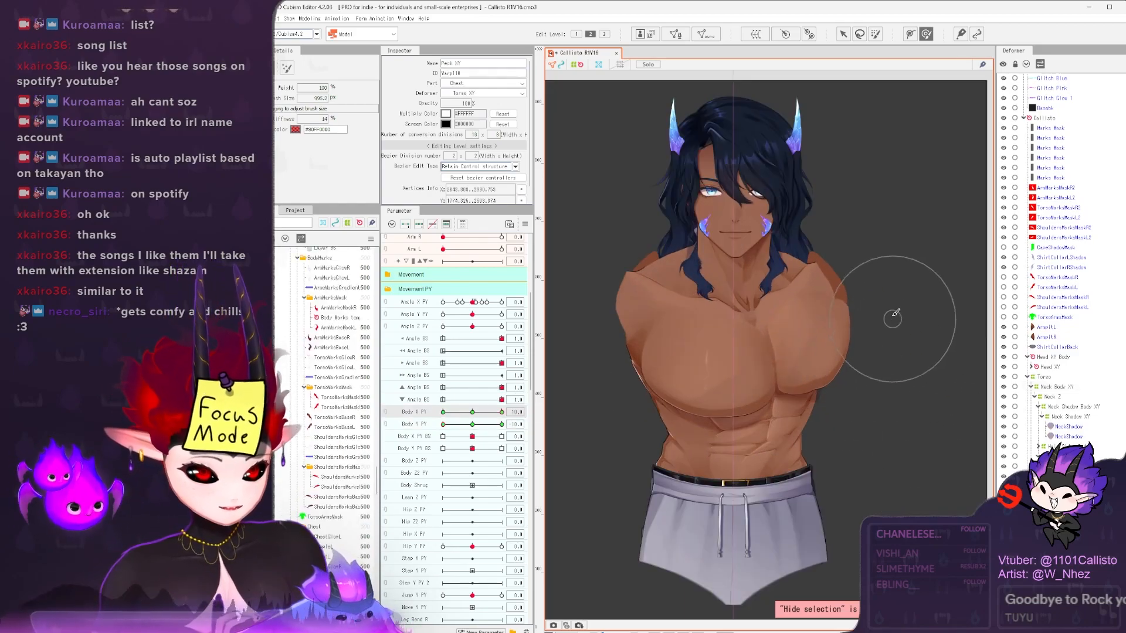
pyautogui.click(500, 413)
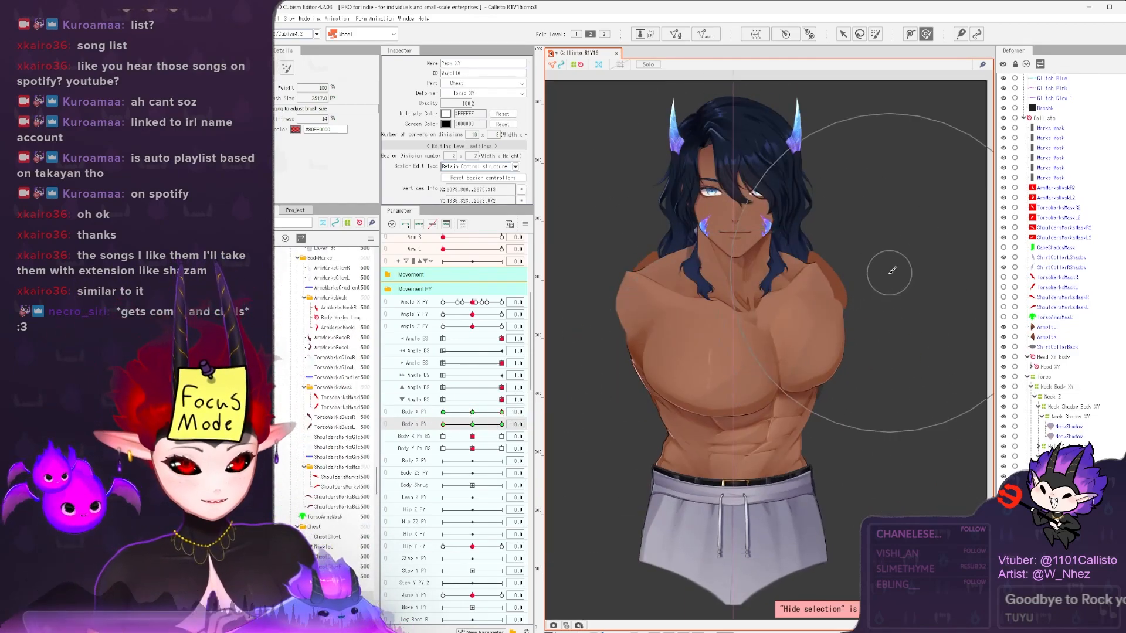
pyautogui.moveTo(566, 389)
pyautogui.mouseDown()
pyautogui.moveTo(465, 414)
pyautogui.moveTo(502, 412)
pyautogui.mouseUp()
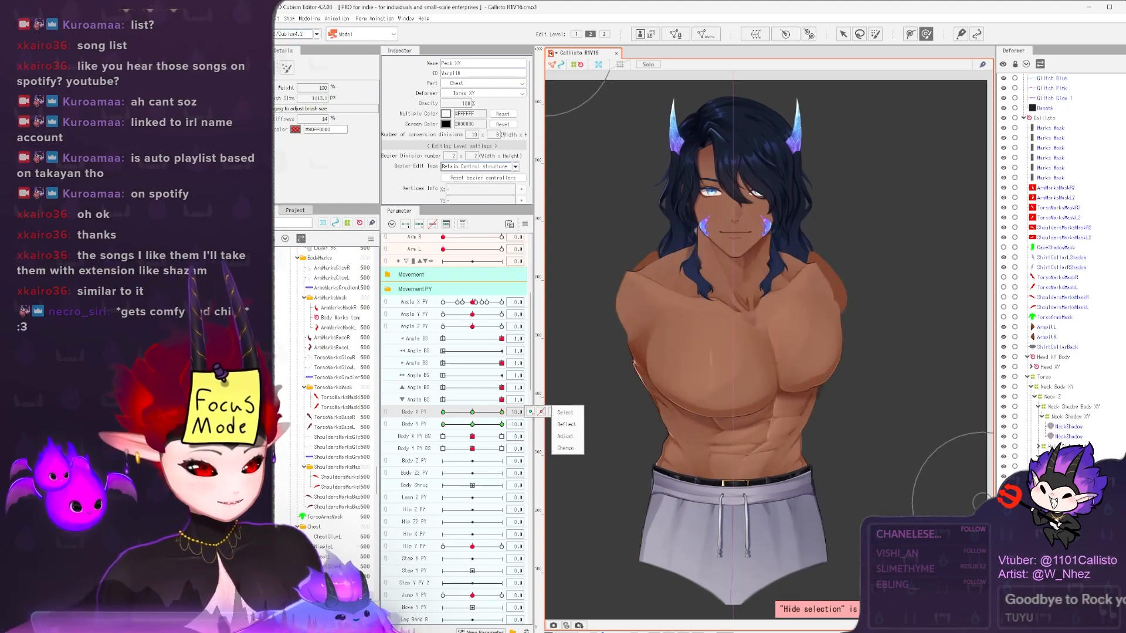
pyautogui.click(819, 401)
pyautogui.click(443, 413)
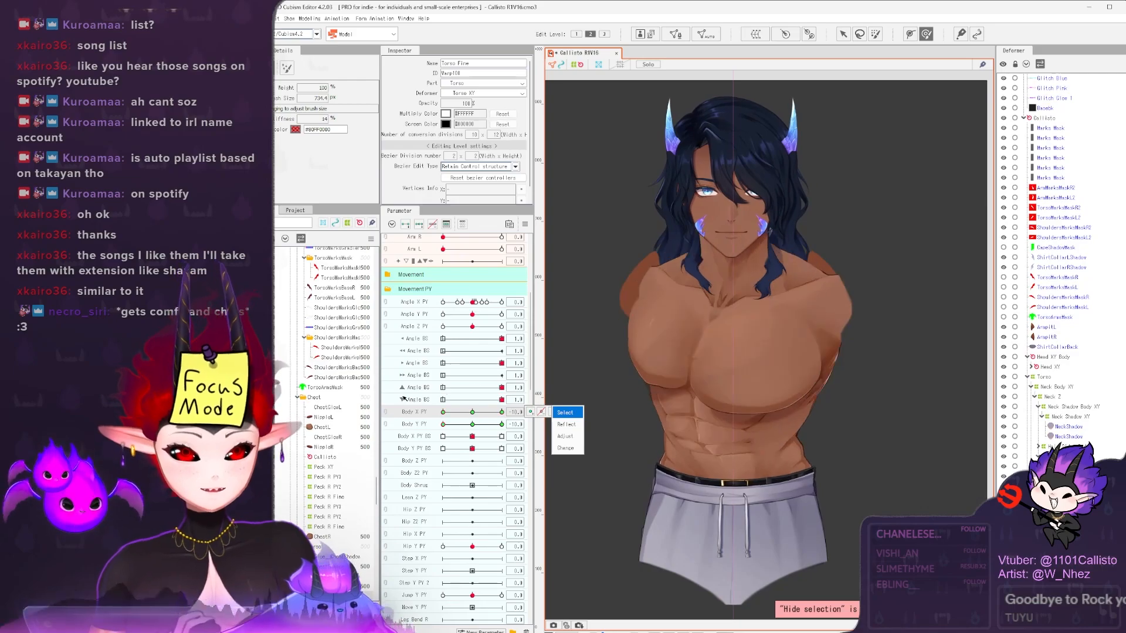
# - Adjust the Neck Shadow Body XY warp to follow the neck at Body X PY -10
pyautogui.scroll(4, 757, 270)
pyautogui.rightClick(760, 294)
pyautogui.moveTo(806, 298)
pyautogui.click(896, 370)
pyautogui.scroll(-3, 756, 270)
pyautogui.click(471, 424)
pyautogui.click(443, 412)
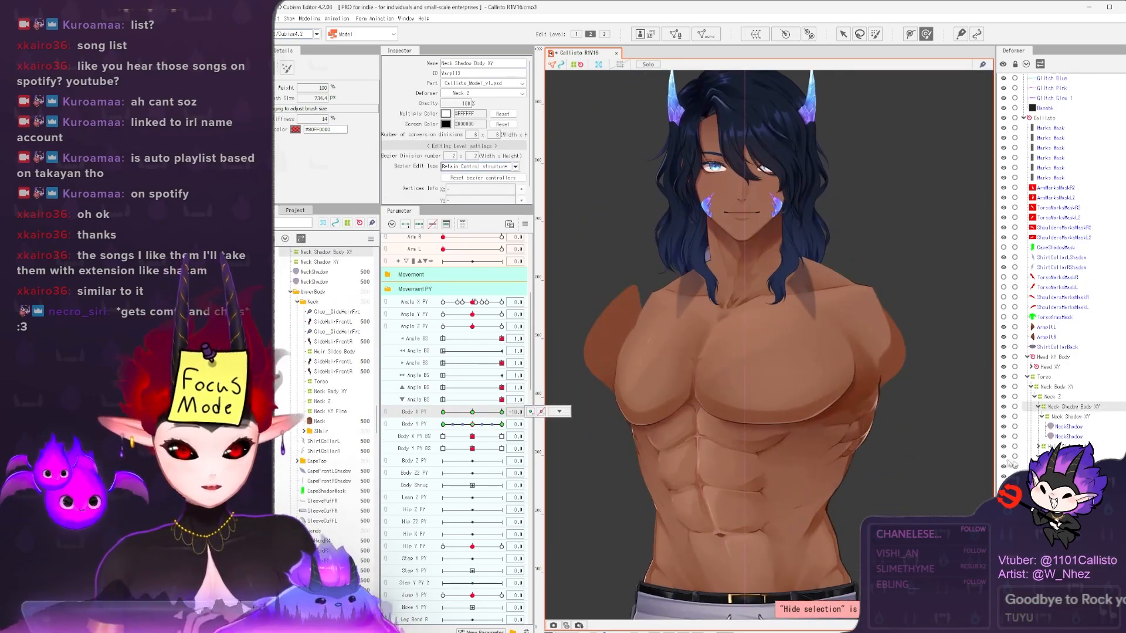
# - Refine the Torso Fine warp around the base of the neck at Body X PY -10
pyautogui.click(742, 274)
pyautogui.scroll(5, 739, 270)
pyautogui.scroll(-4, 732, 263)
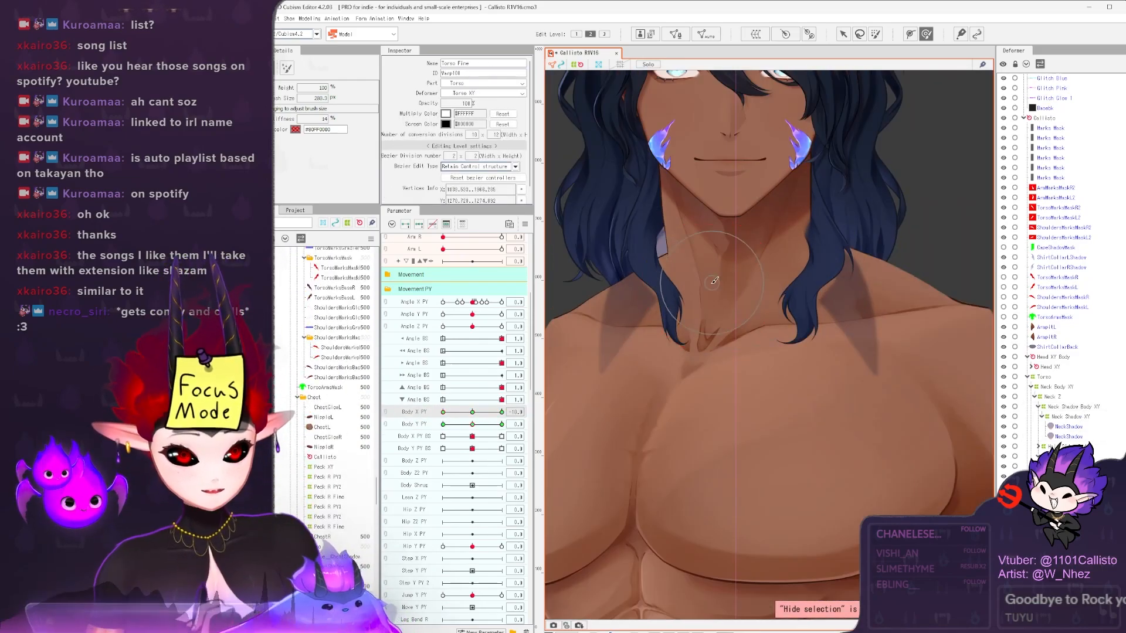
pyautogui.scroll(5, 730, 294)
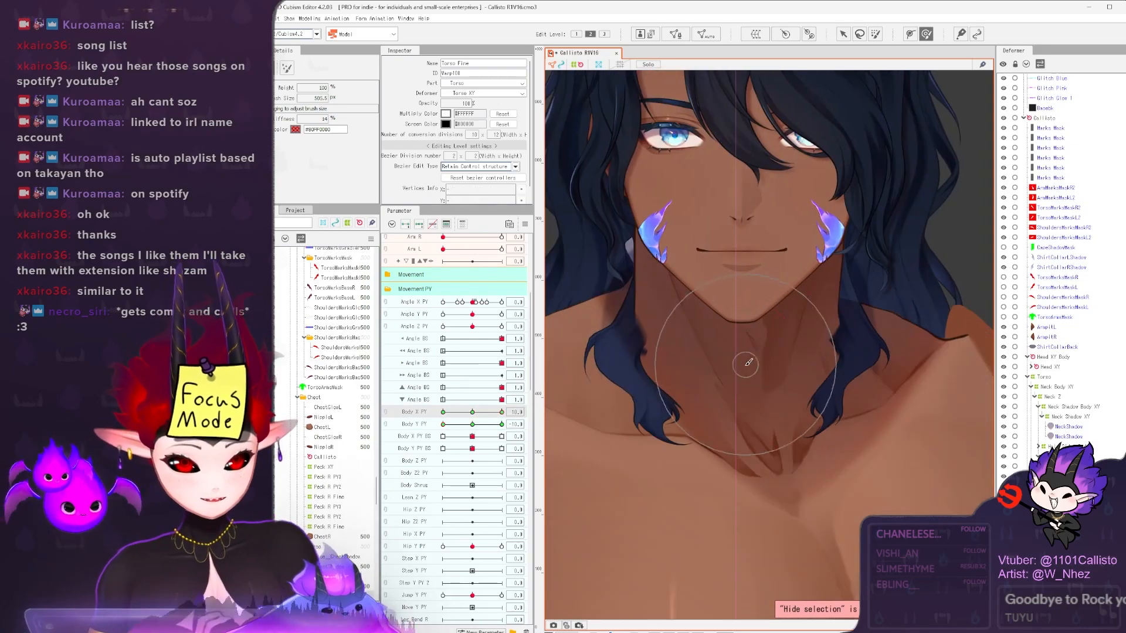
# - Preview the body's movement in the physics settings by varying the body parameters
pyautogui.scroll(-8, 703, 439)
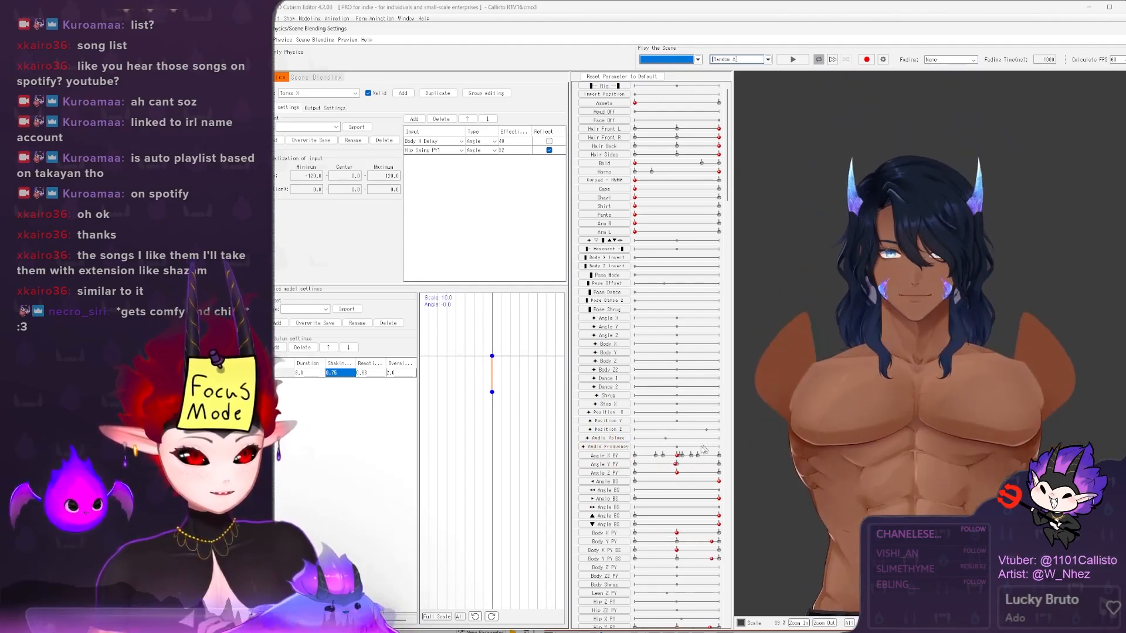
pyautogui.scroll(-2, 787, 431)
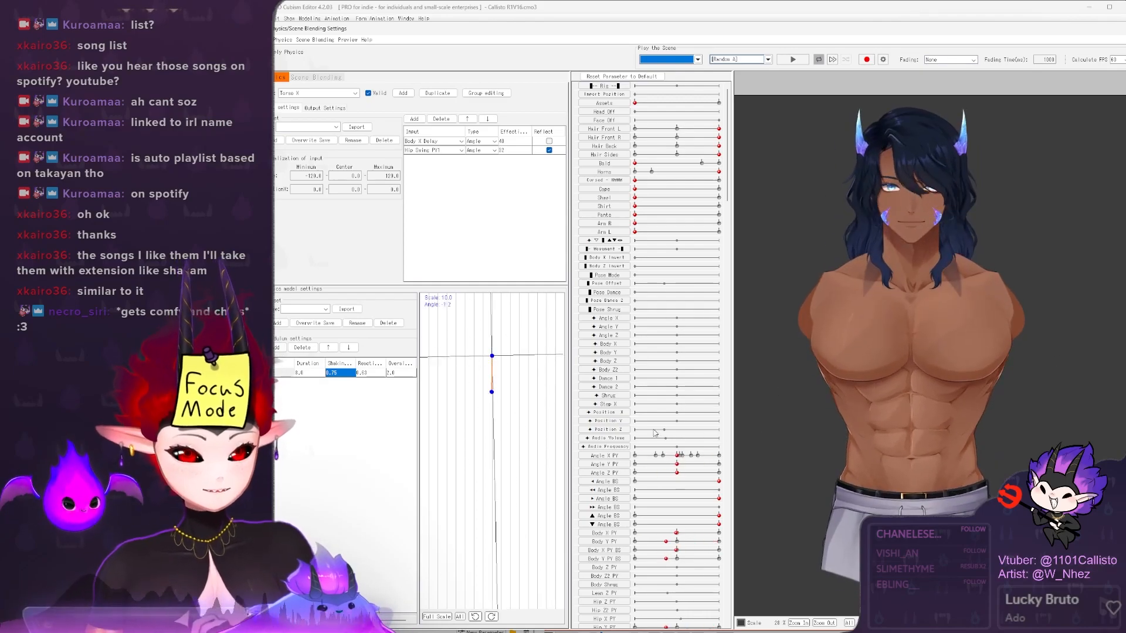
pyautogui.press('Escape')
# - Return to the model from the physics preview and refine the Hip XY warp around the pants at Hip Y PY 10
pyautogui.scroll(2, 697, 557)
pyautogui.scroll(-2, 727, 469)
pyautogui.scroll(2, 727, 469)
pyautogui.rightClick(730, 469)
pyautogui.moveTo(774, 475)
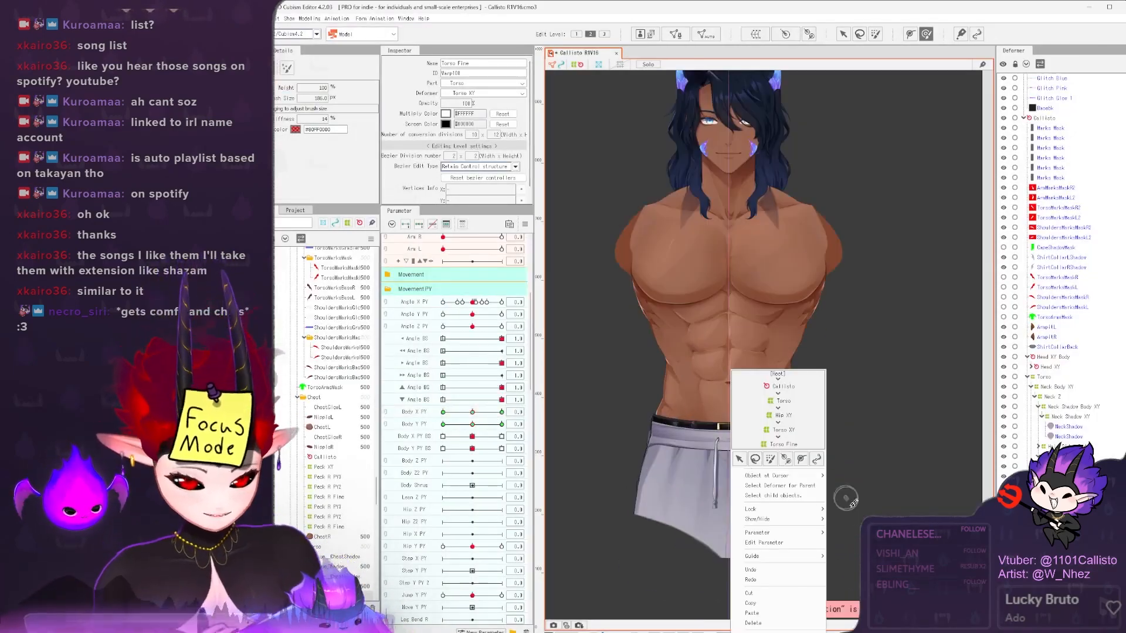
pyautogui.click(848, 477)
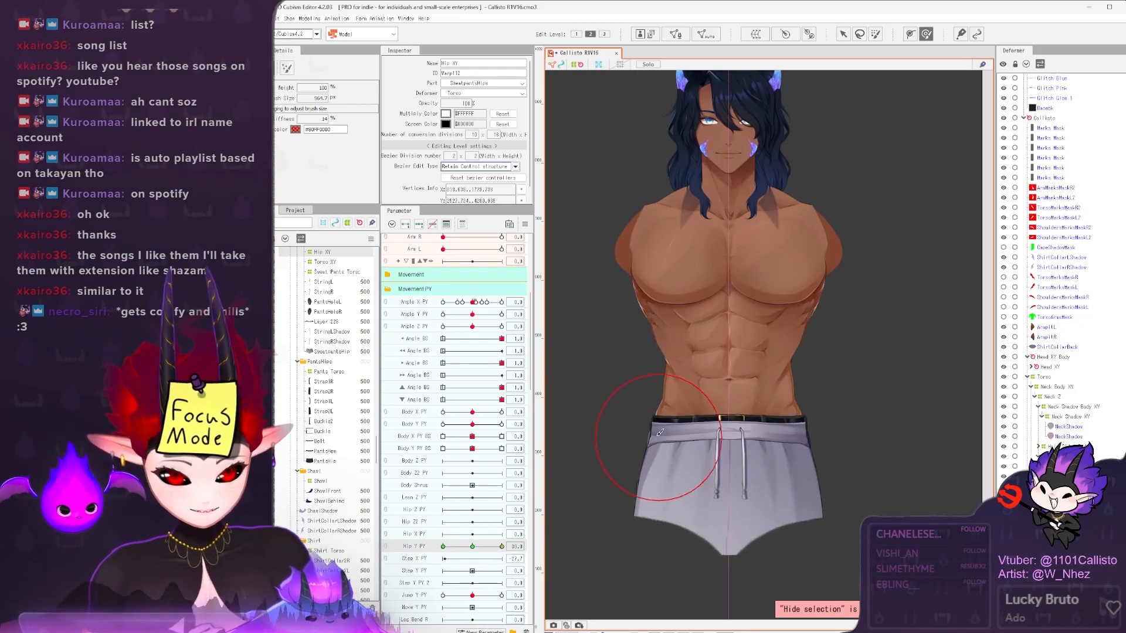
pyautogui.scroll(-2, 707, 470)
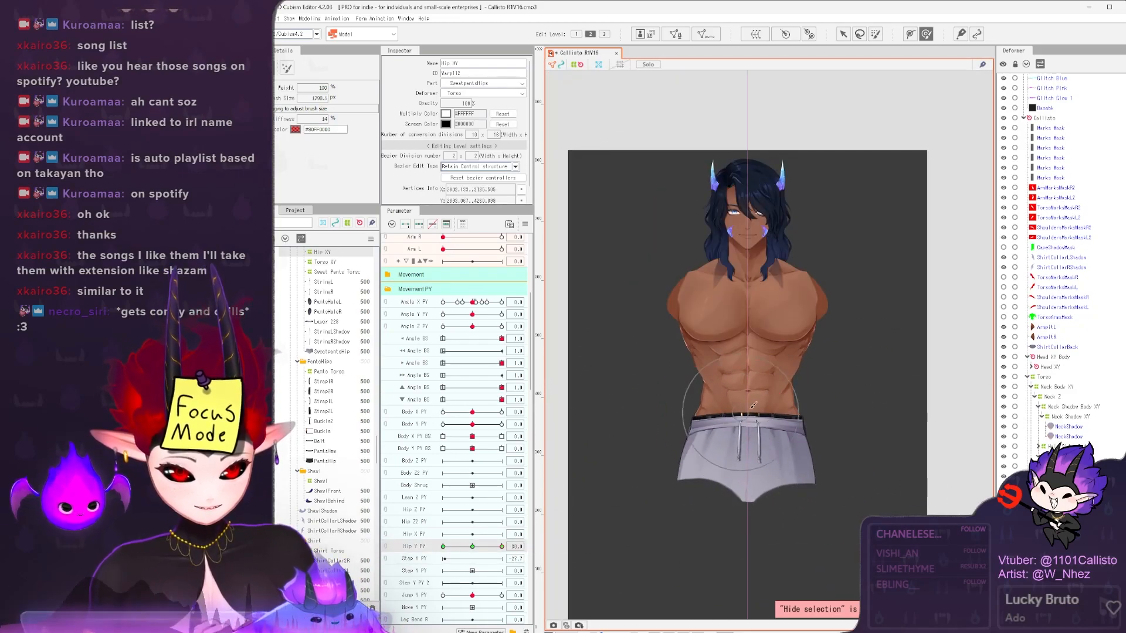
pyautogui.scroll(2, 733, 412)
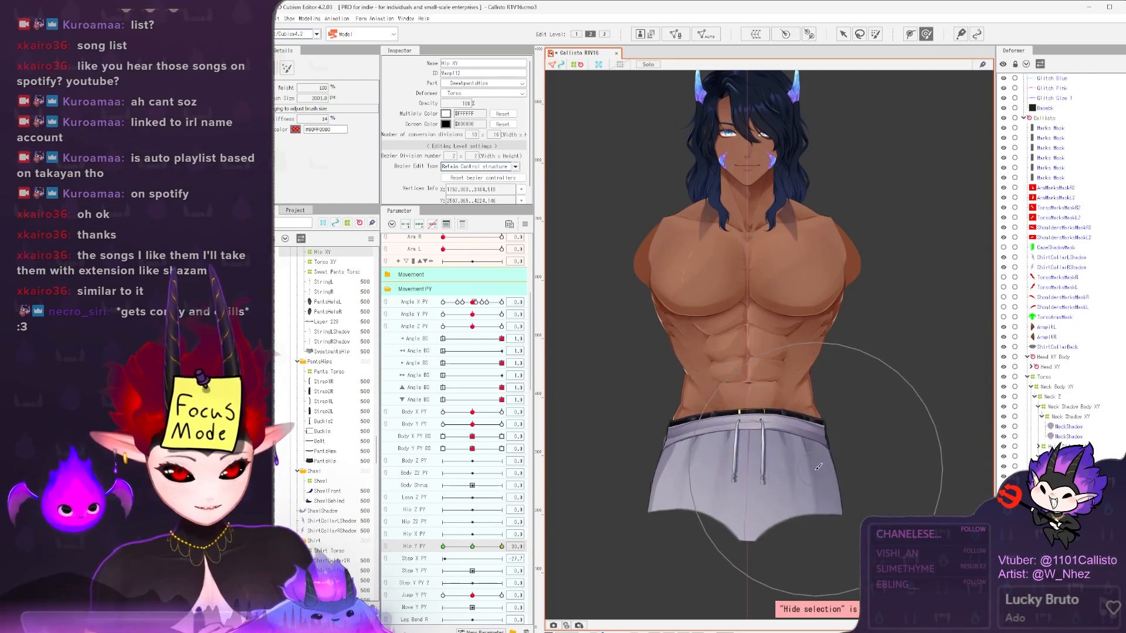
pyautogui.scroll(-3, 648, 442)
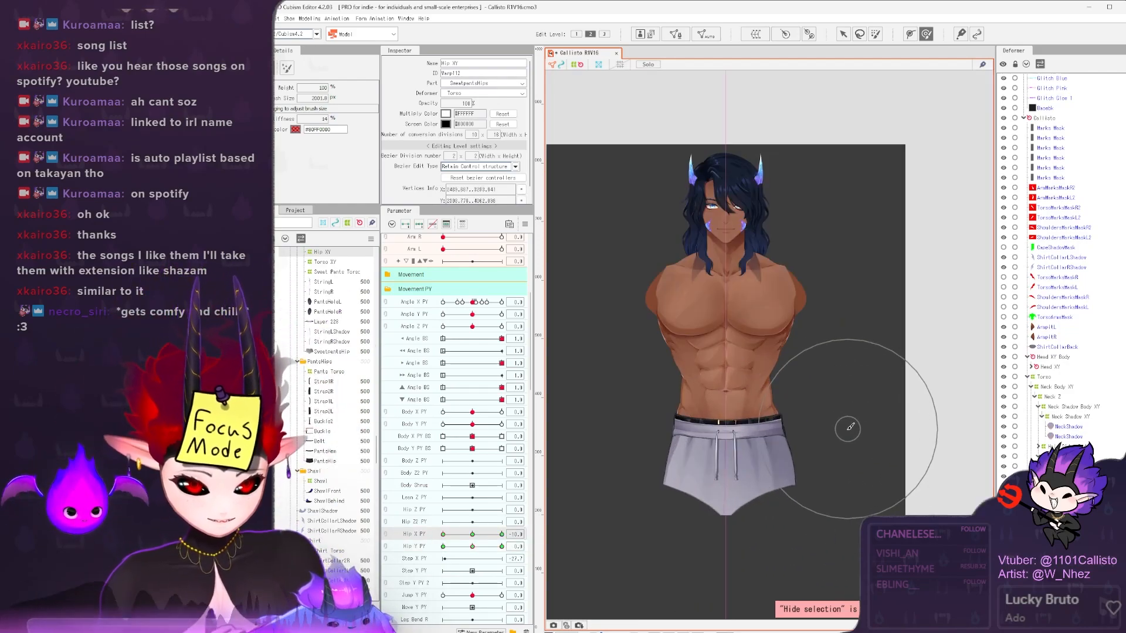
# - Reshape the lower part of the Hip XY warp at Hip X PY -10 so the hips turn with the pants
pyautogui.scroll(2, 728, 461)
pyautogui.moveTo(707, 481); pyautogui.dragTo(735, 484)
pyautogui.moveTo(572, 505); pyautogui.dragTo(586, 514)
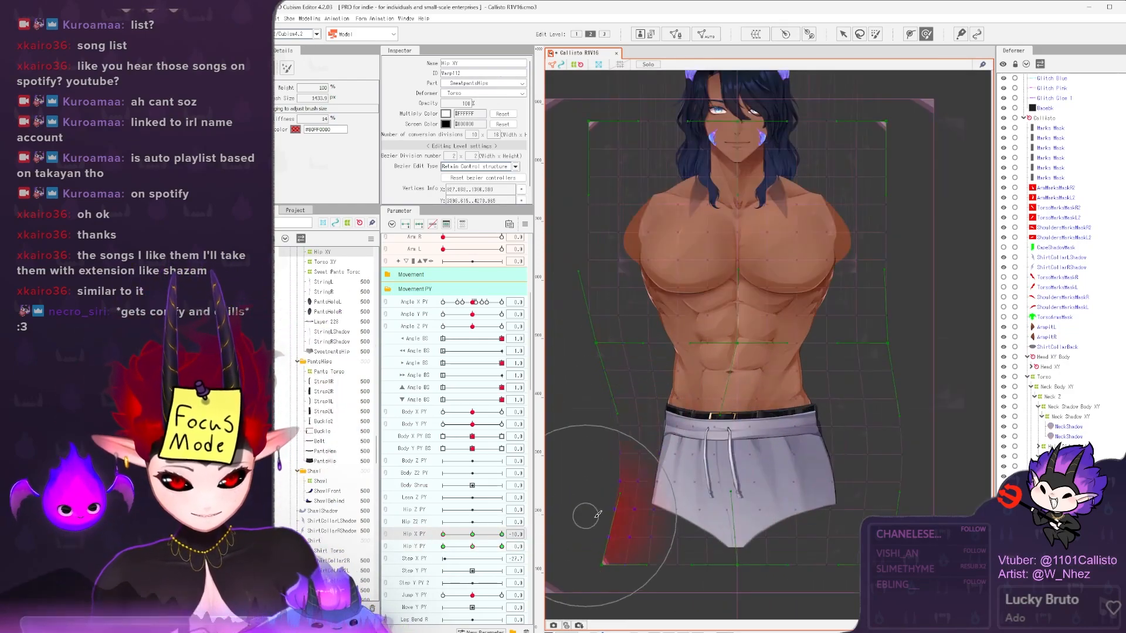
pyautogui.scroll(-2, 733, 451)
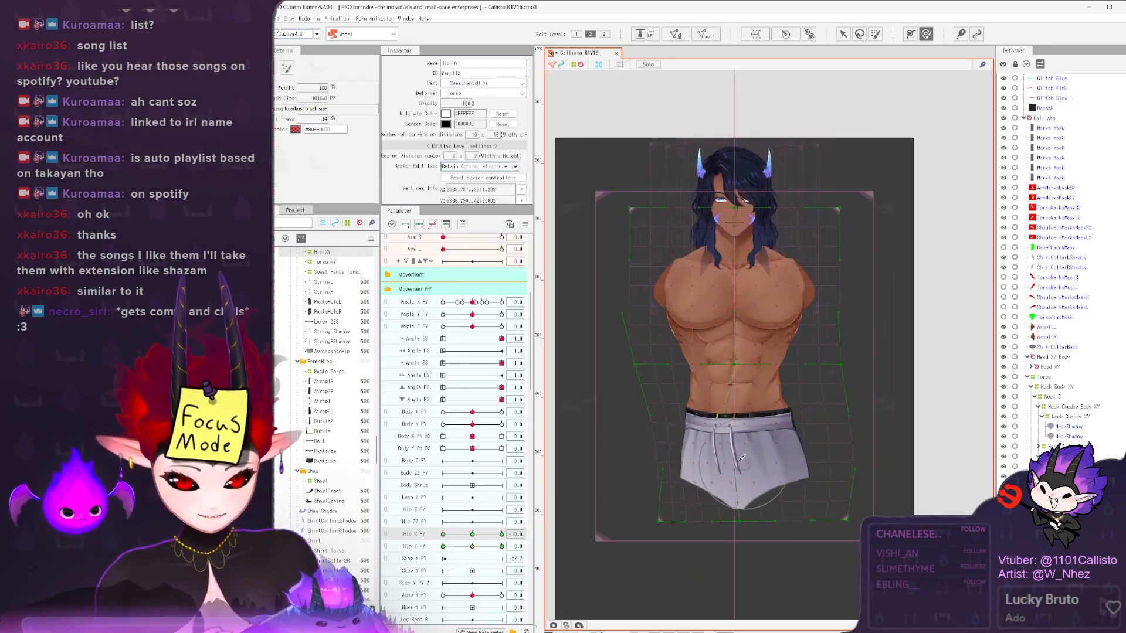
pyautogui.scroll(4, 736, 458)
pyautogui.scroll(-2, 736, 462)
pyautogui.moveTo(486, 535); pyautogui.dragTo(453, 538)
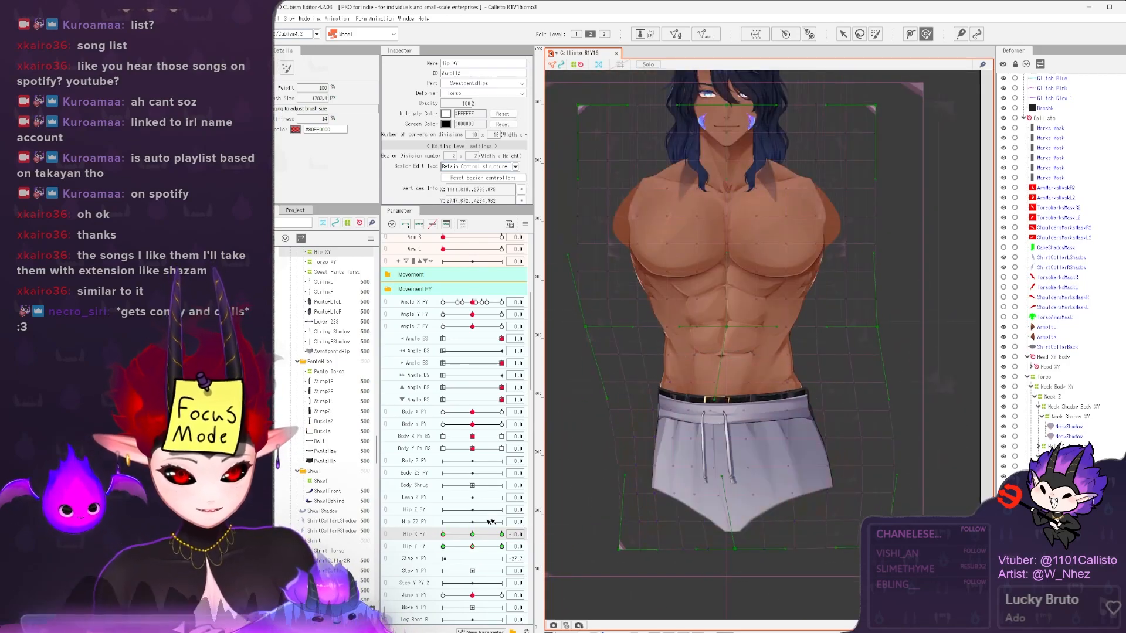
pyautogui.moveTo(641, 479); pyautogui.dragTo(631, 415)
pyautogui.scroll(-2, 866, 464)
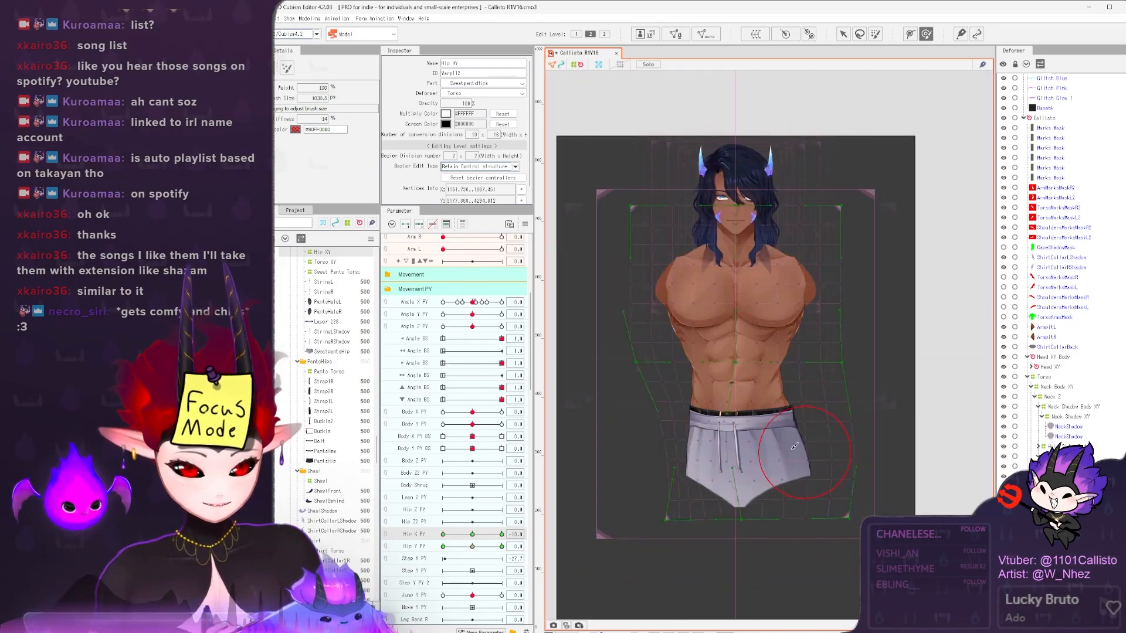
# - Refine the Hip XY warp around the waistband at Hip X PY -10, with Body X PY at -10 for reference
pyautogui.click(473, 534)
pyautogui.scroll(2, 694, 412)
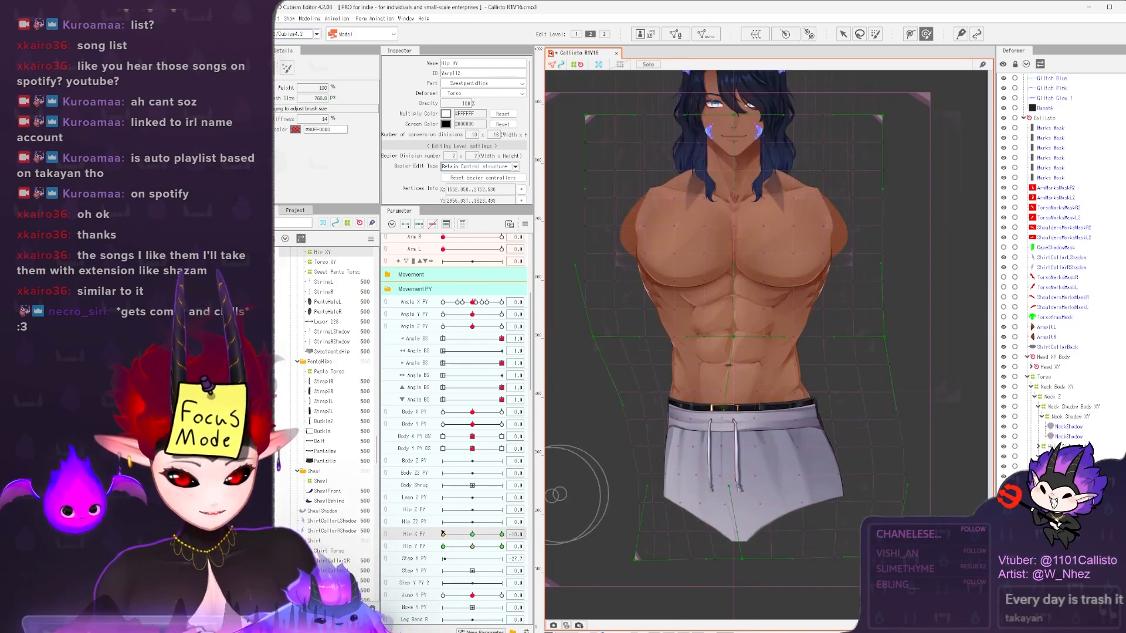
pyautogui.click(443, 412)
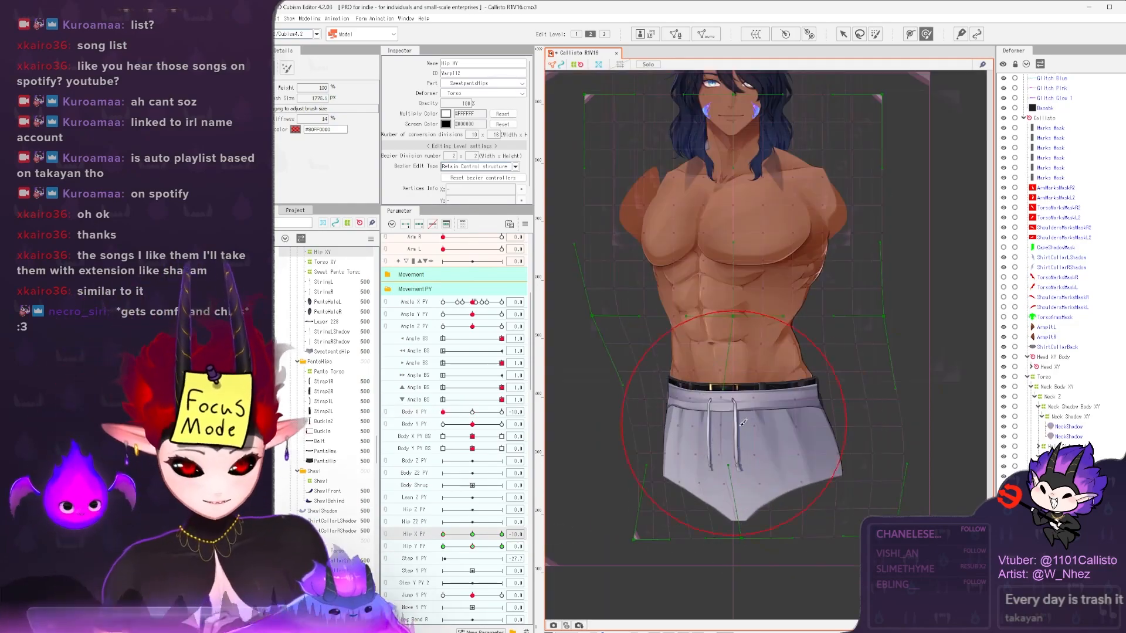
pyautogui.scroll(-2, 737, 436)
pyautogui.scroll(2, 855, 413)
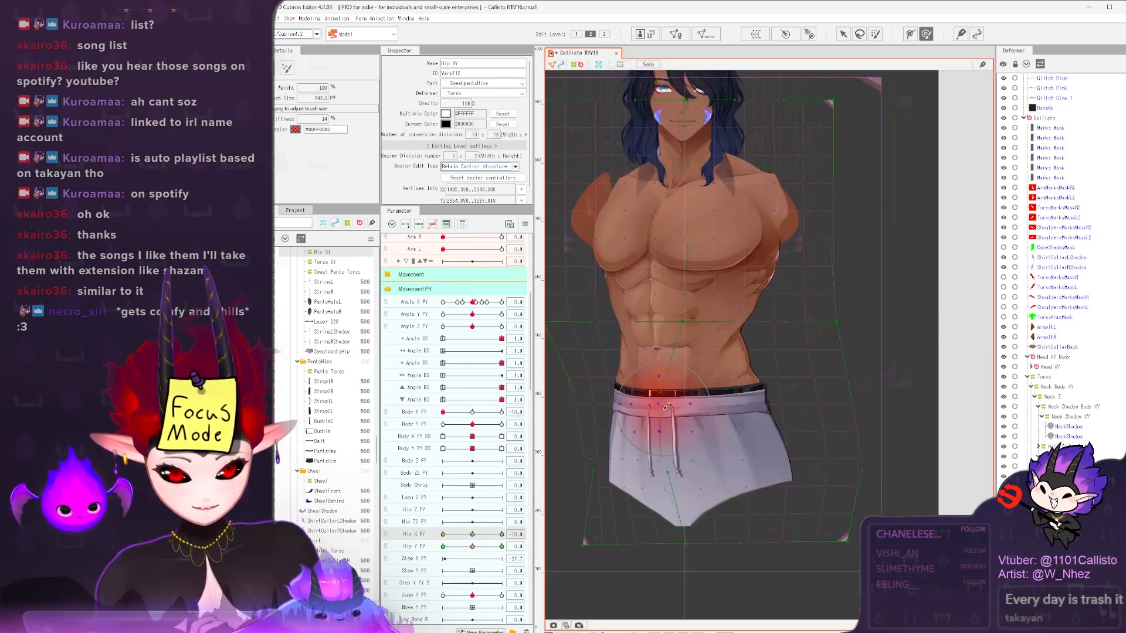
pyautogui.scroll(-2, 665, 406)
pyautogui.scroll(2, 595, 421)
# - Check the hips at Hip X PY 10 against the body turned by Body X PY, including in the physics settings
pyautogui.click(502, 534)
pyautogui.click(502, 411)
pyautogui.scroll(-3, 640, 380)
pyautogui.click(472, 412)
pyautogui.click(310, 18)
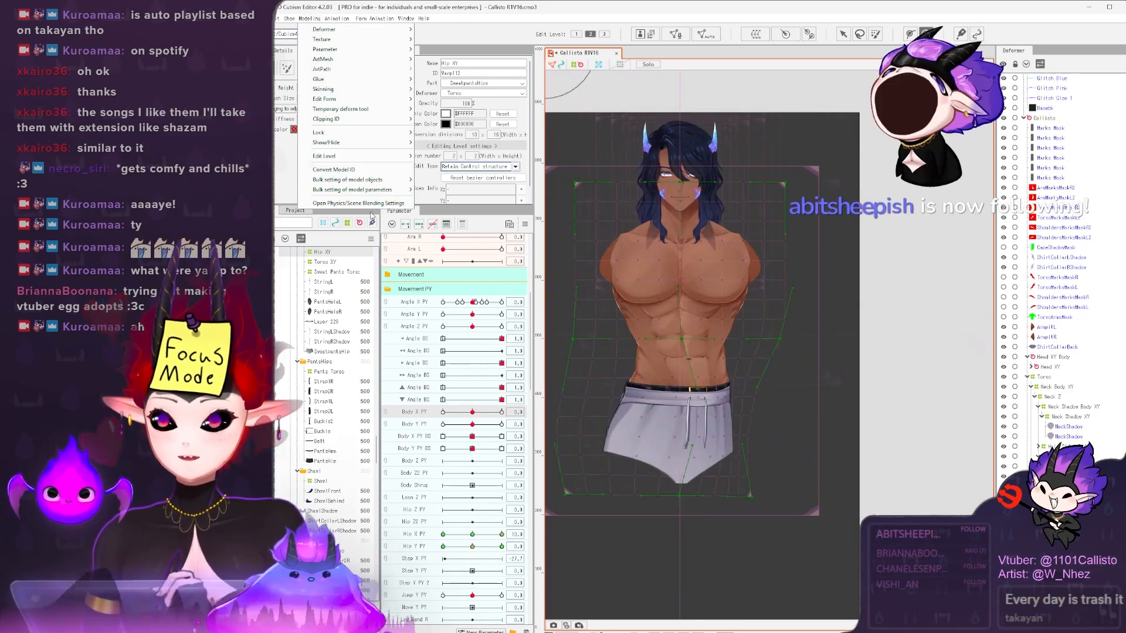
pyautogui.click(367, 203)
pyautogui.hotkey('alt', 'Tab')
# - Adjust the Hip XY warp around the belt and drawstrings at Hip X PY -10 and 10
pyautogui.moveTo(502, 534); pyautogui.dragTo(443, 534)
pyautogui.scroll(2, 711, 388)
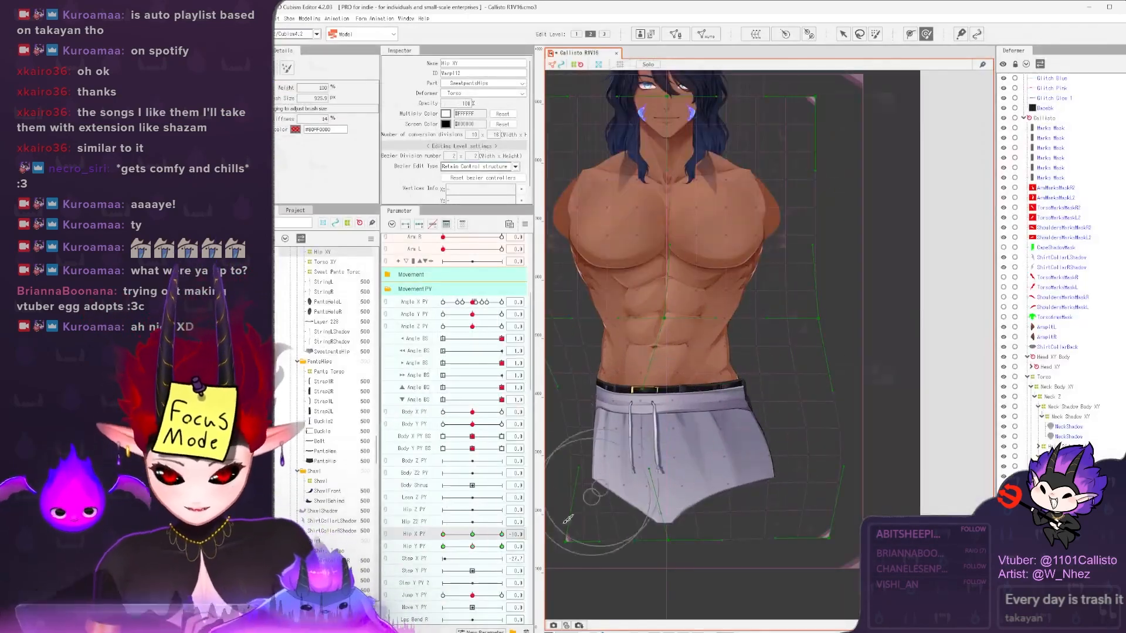
pyautogui.scroll(2, 733, 395)
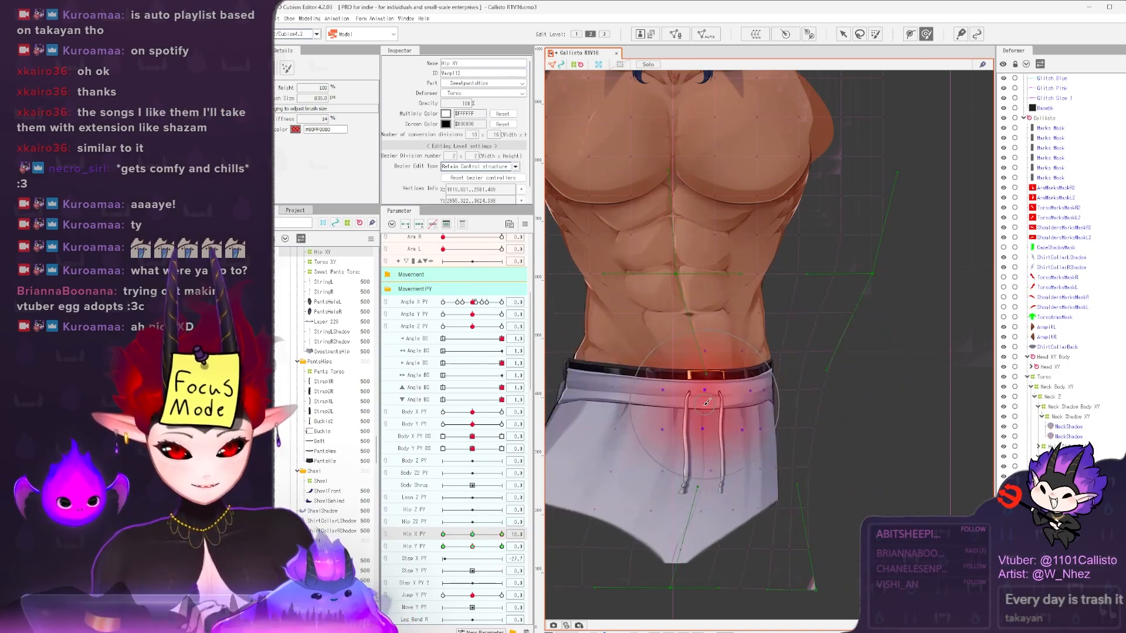
pyautogui.scroll(-2, 762, 383)
# - Preview the hip movement in the physics settings
pyautogui.click(472, 534)
pyautogui.click(316, 18)
pyautogui.click(358, 203)
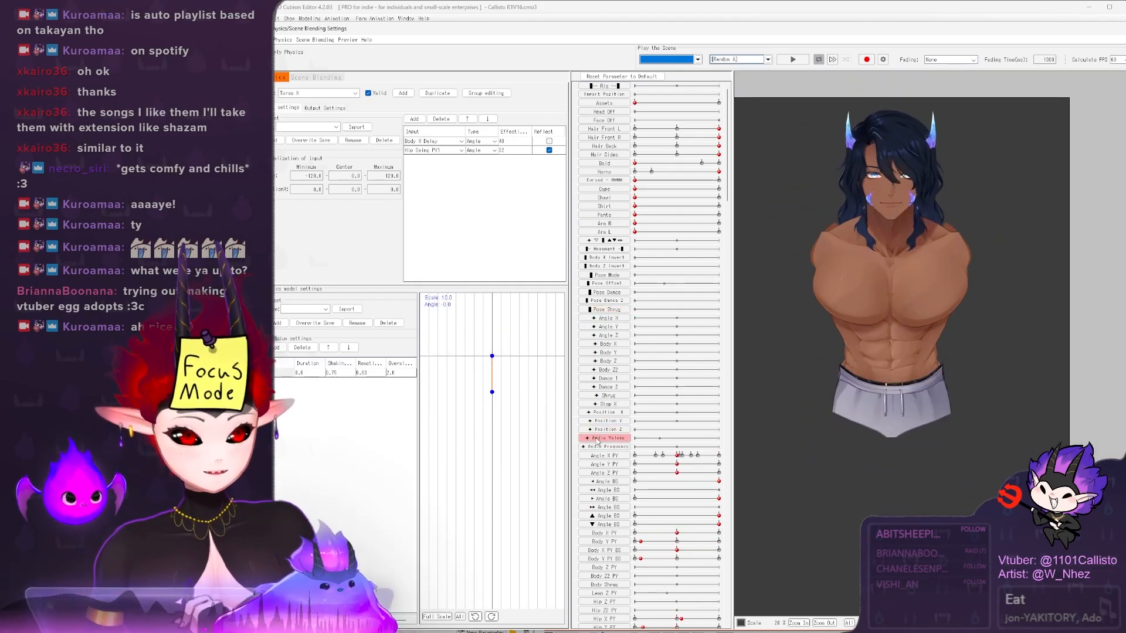
pyautogui.click(1123, 28)
# - Reshape the Hip XY warp at the combined Hip X PY and Hip Y PY extremes
pyautogui.scroll(2, 698, 384)
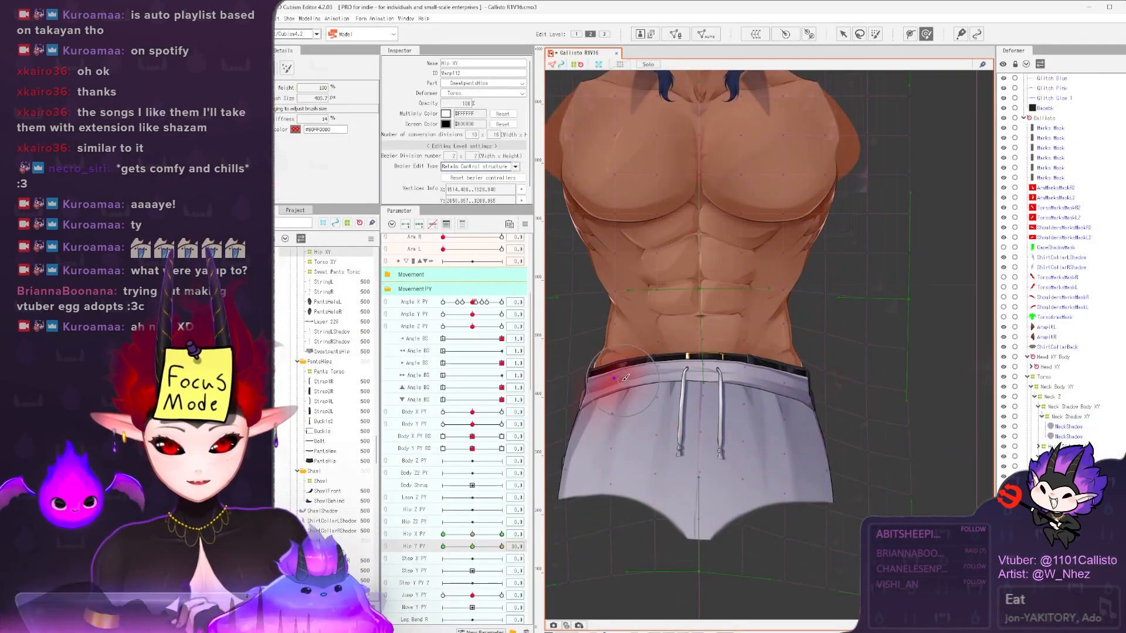
pyautogui.moveTo(501, 546)
pyautogui.mouseDown()
pyautogui.moveTo(442, 546)
pyautogui.moveTo(442, 534)
pyautogui.mouseUp()
pyautogui.scroll(-3, 835, 380)
pyautogui.moveTo(835, 384); pyautogui.dragTo(868, 454)
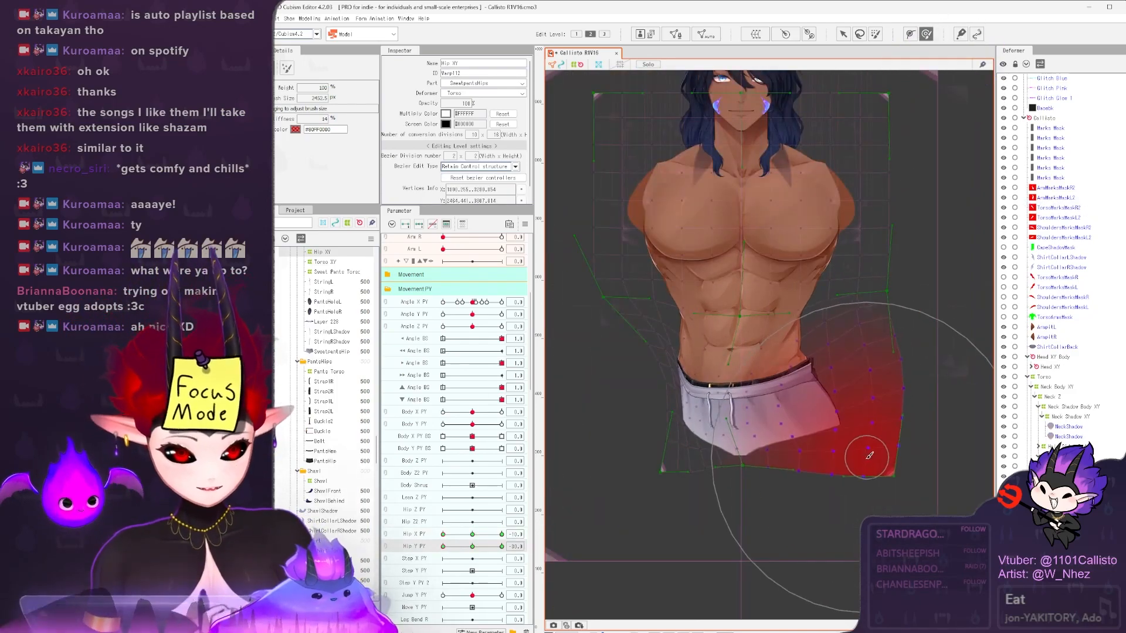
pyautogui.click(501, 534)
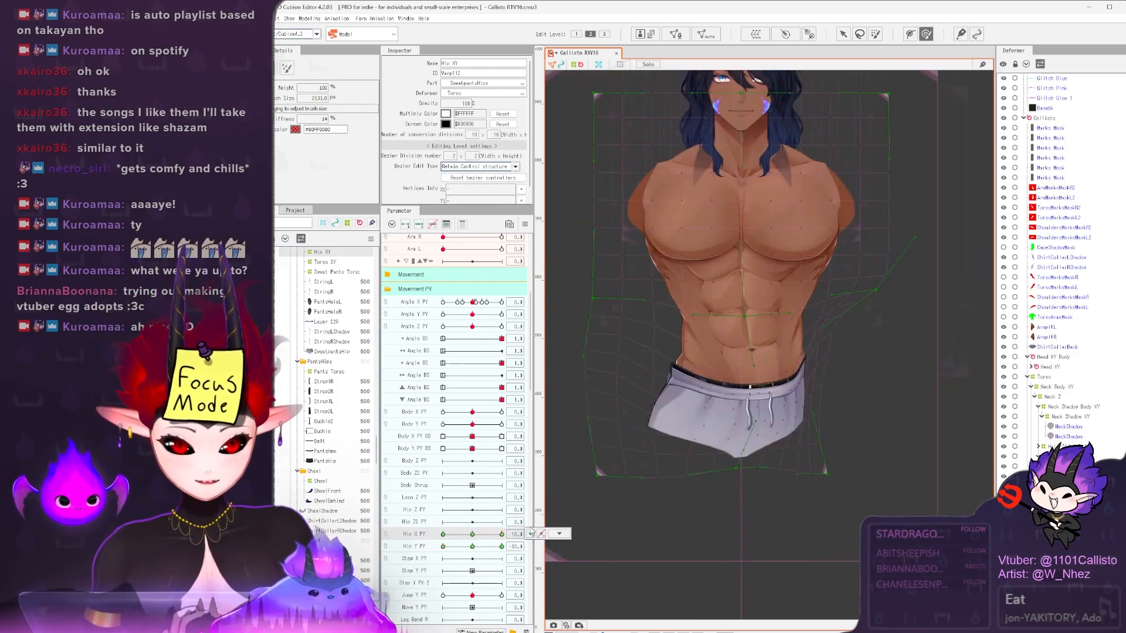
pyautogui.click(501, 546)
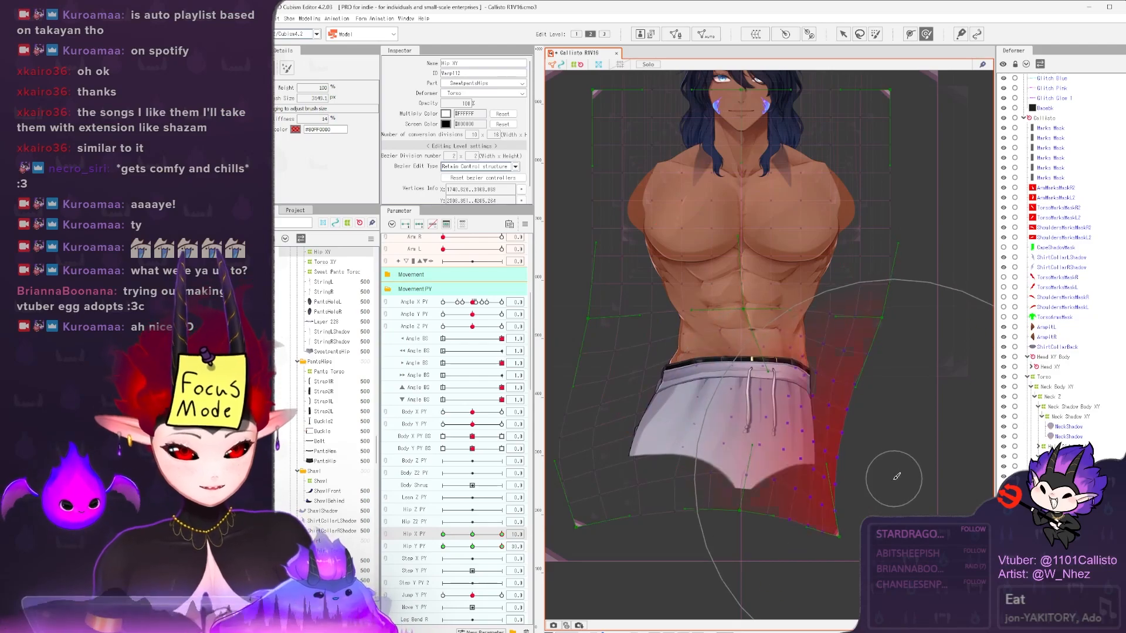
# - Examine the torso and hips at the combined Body X/Y PY and Hip X/Y PY extremes, and restore the default pose
pyautogui.click(442, 546)
pyautogui.click(443, 534)
pyautogui.click(443, 423)
pyautogui.click(442, 412)
pyautogui.scroll(-3, 679, 492)
pyautogui.click(501, 412)
pyautogui.click(501, 534)
pyautogui.click(501, 547)
pyautogui.click(501, 424)
pyautogui.click(477, 412)
pyautogui.click(485, 534)
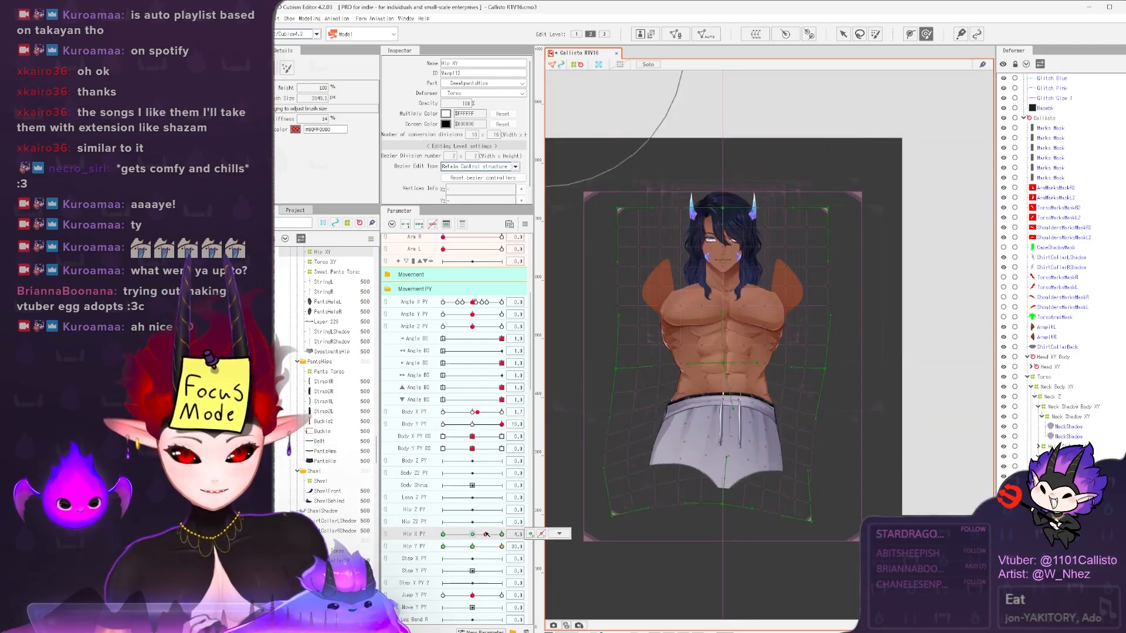
pyautogui.hotkey('ctrl', '0')
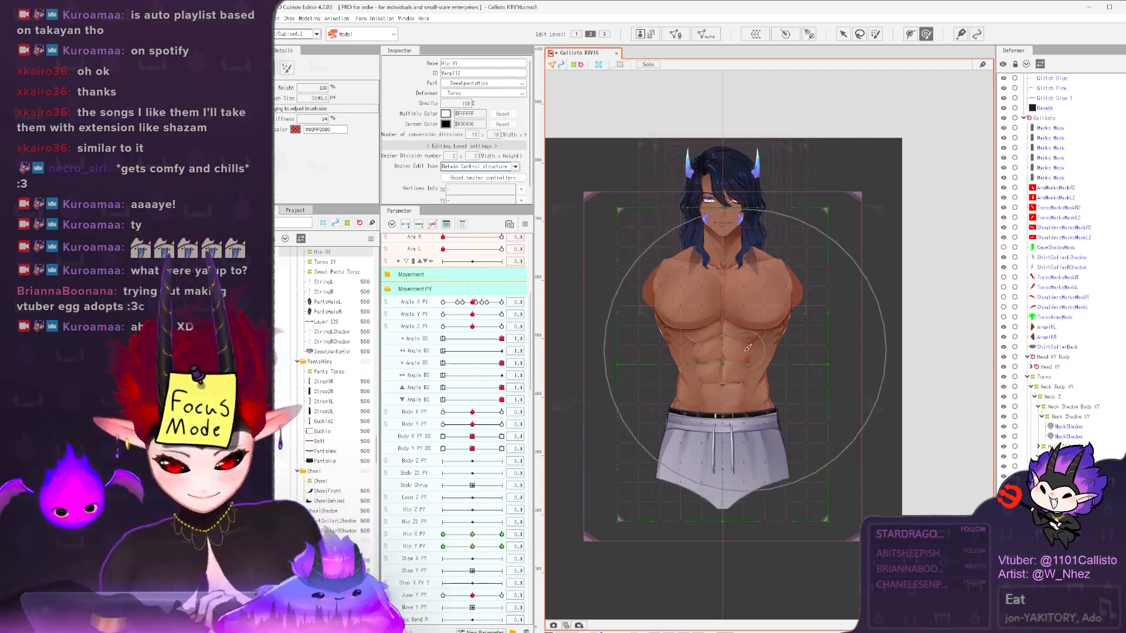
pyautogui.scroll(3, 644, 281)
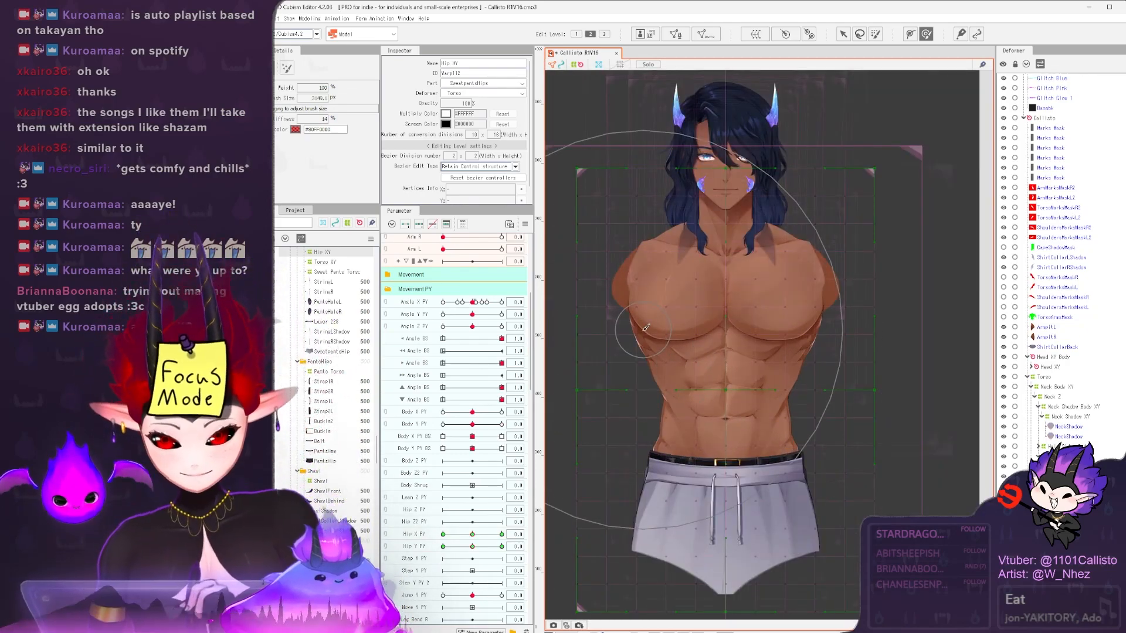
pyautogui.moveTo(600, 256); pyautogui.dragTo(594, 267)
pyautogui.hotkey('alt', 'Tab')
pyautogui.scroll(-3, 879, 309)
pyautogui.hotkey('alt', 'Tab')
# - Key the Callisto rotation deformer on Lean Z PY and tilt the whole body at the parameter's extremes
pyautogui.scroll(5, 1079, 217)
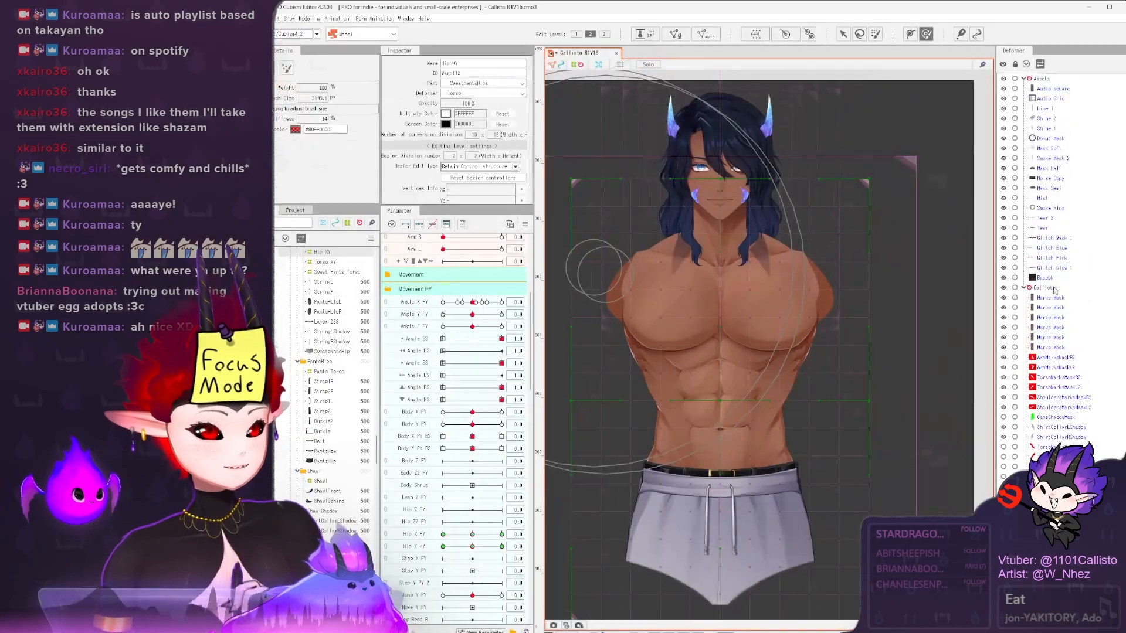
pyautogui.click(1044, 287)
pyautogui.scroll(-5, 490, 430)
pyautogui.moveTo(472, 348); pyautogui.dragTo(563, 348)
pyautogui.moveTo(750, 336); pyautogui.dragTo(706, 329)
pyautogui.moveTo(501, 348); pyautogui.dragTo(472, 348)
# - Set the Angle Y PY input effect to 10 in the Peck R Y and Peck L Y physics groups
pyautogui.click(309, 19)
pyautogui.click(345, 193)
pyautogui.scroll(2, 762, 300)
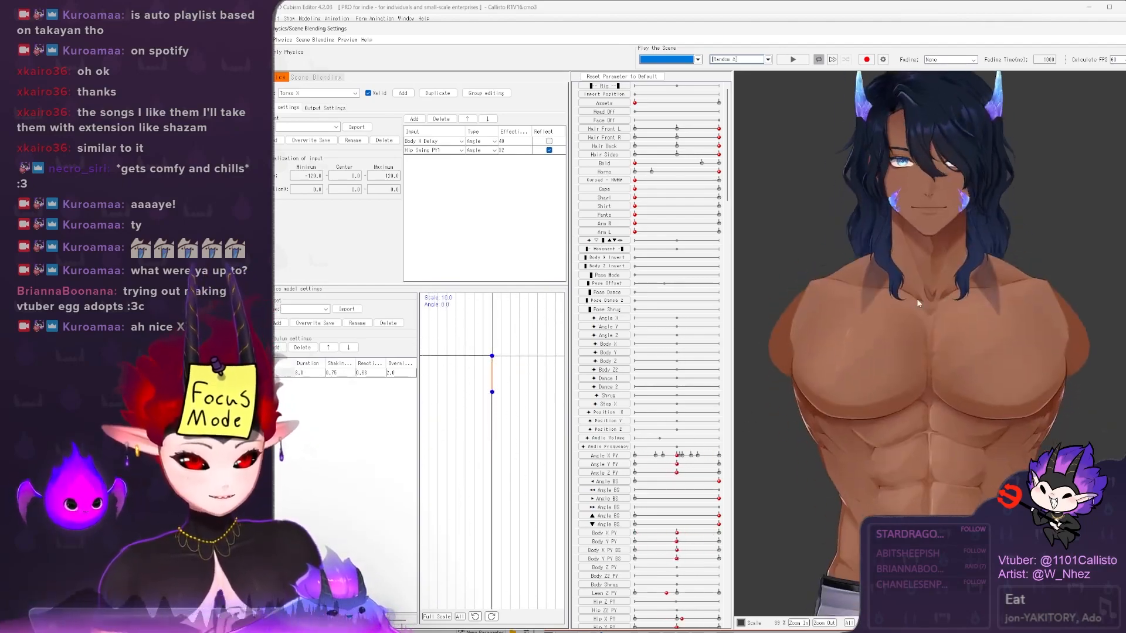
pyautogui.click(319, 92)
pyautogui.click(307, 129)
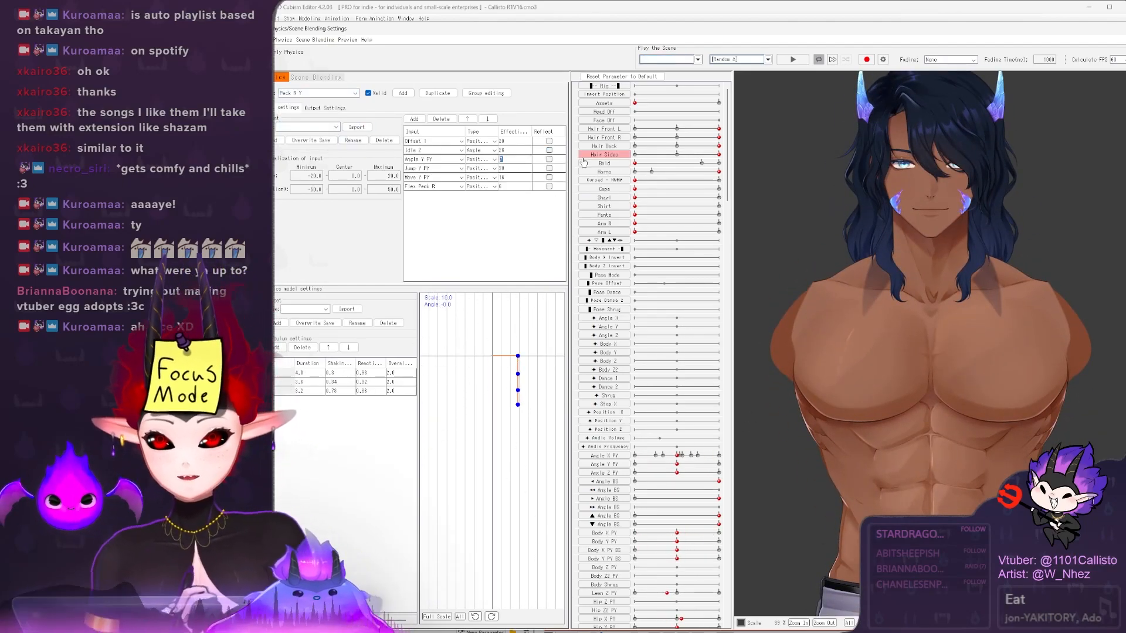
pyautogui.click(312, 94)
pyautogui.click(310, 135)
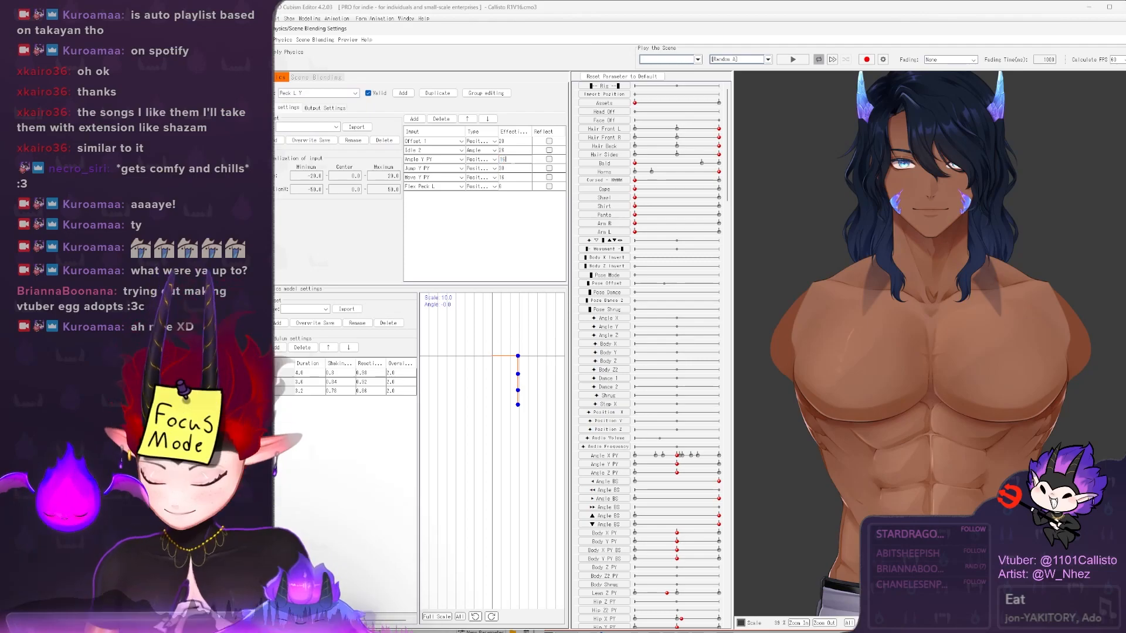
# - Reset the Peck L Y output maximum and set the Jump Y PY input effect to 40 in both peck Y physics groups
pyautogui.click(322, 108)
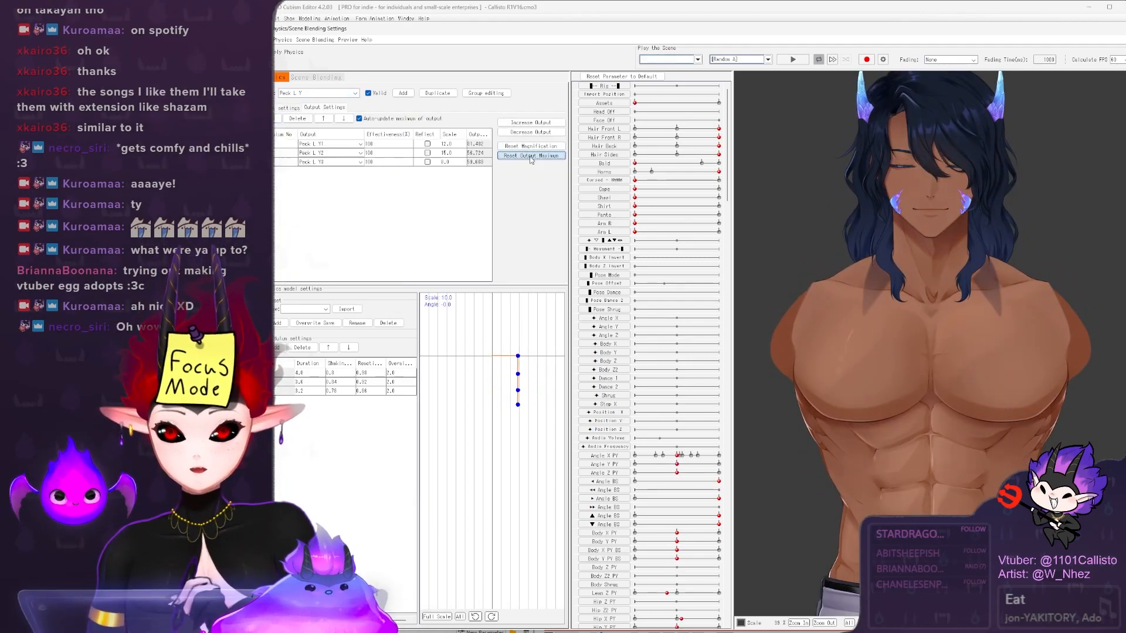
pyautogui.click(287, 107)
pyautogui.click(507, 169)
pyautogui.click(319, 94)
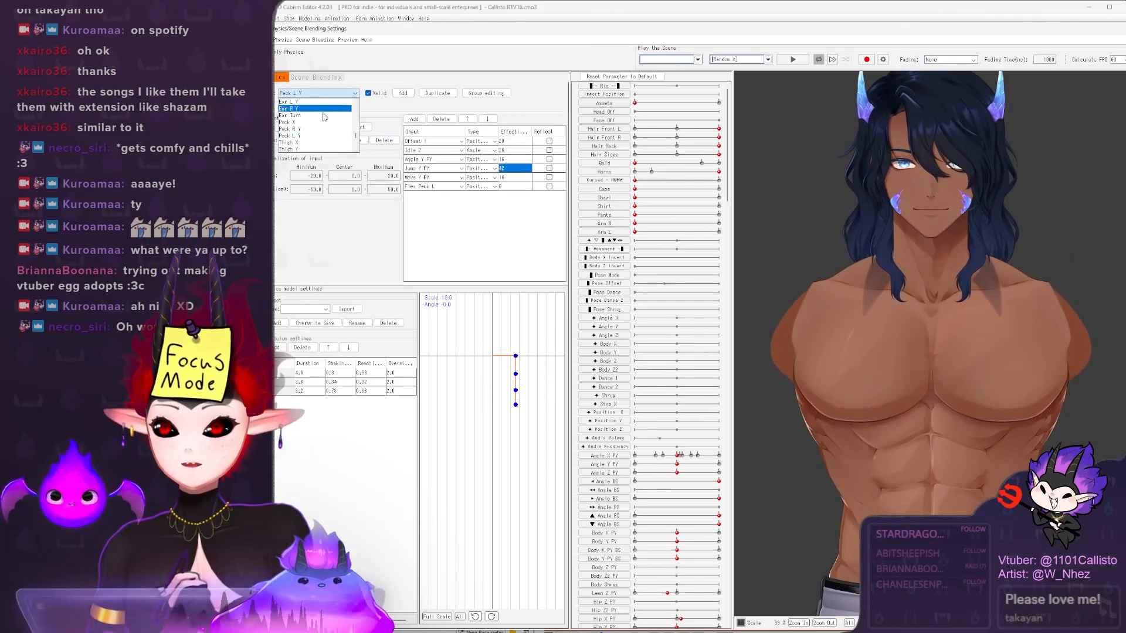
pyautogui.click(315, 129)
pyautogui.scroll(5, 914, 388)
pyautogui.moveTo(914, 392); pyautogui.dragTo(978, 251)
pyautogui.click(521, 160)
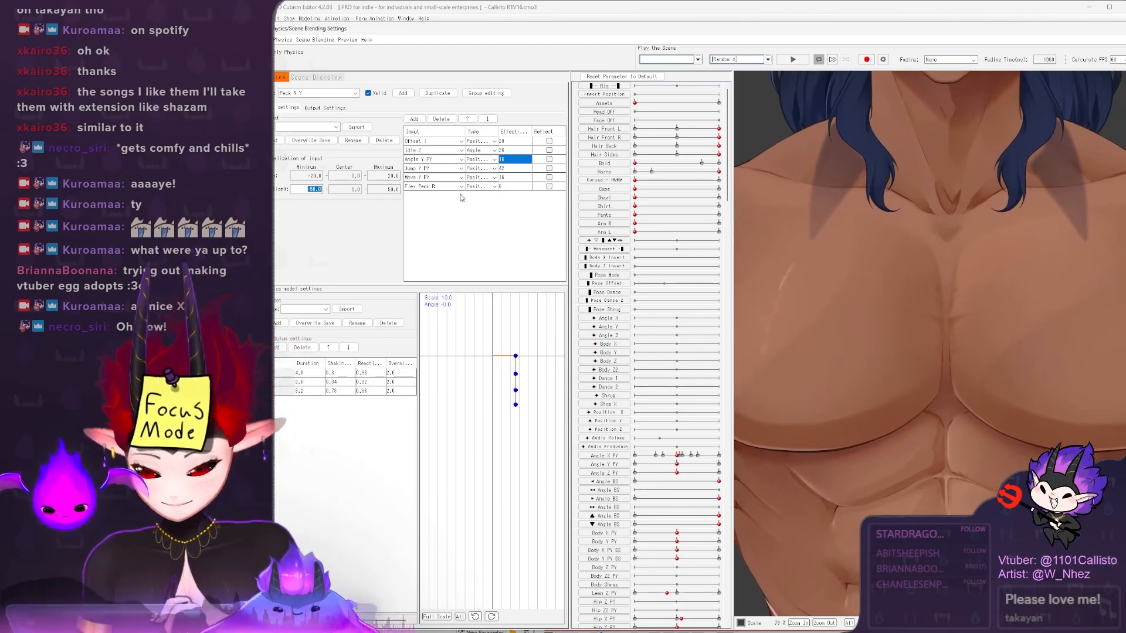
# - Set the Peck Y1 output scale of the Peck R Y physics group to 13 and test the chest bounce
pyautogui.moveTo(916, 387); pyautogui.dragTo(926, 264)
pyautogui.click(324, 108)
pyautogui.click(452, 144)
pyautogui.write('13')
pyautogui.moveTo(914, 393); pyautogui.dragTo(919, 331)
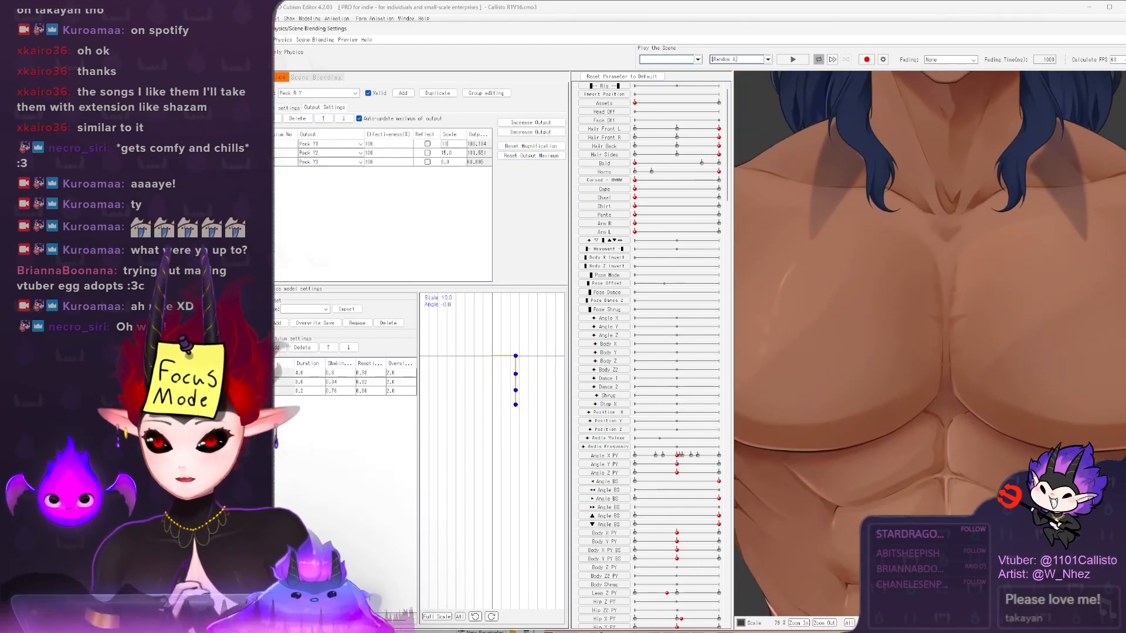
# - Set the Peck L Y1 output scale of the Peck L Y physics group to 13, adjust Peck L Y3, and test the bounce
pyautogui.click(312, 94)
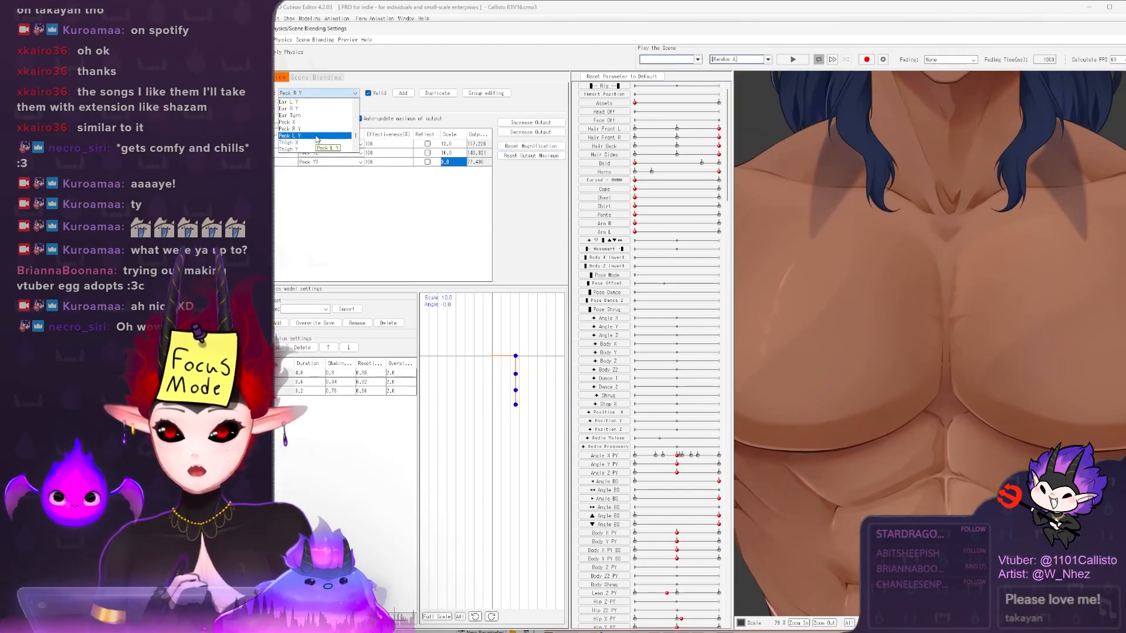
pyautogui.click(318, 139)
pyautogui.click(452, 143)
pyautogui.write('13')
pyautogui.click(450, 162)
pyautogui.moveTo(924, 375); pyautogui.dragTo(877, 287)
# - Inspect the Peck X physics group and close the physics settings
pyautogui.scroll(-2, 961, 415)
pyautogui.click(315, 94)
pyautogui.click(315, 121)
pyautogui.click(1120, 29)
# - Select the first physics warps of the right and left pecks under Peck XY and show only their parameters
pyautogui.rightClick(713, 286)
pyautogui.moveTo(766, 339)
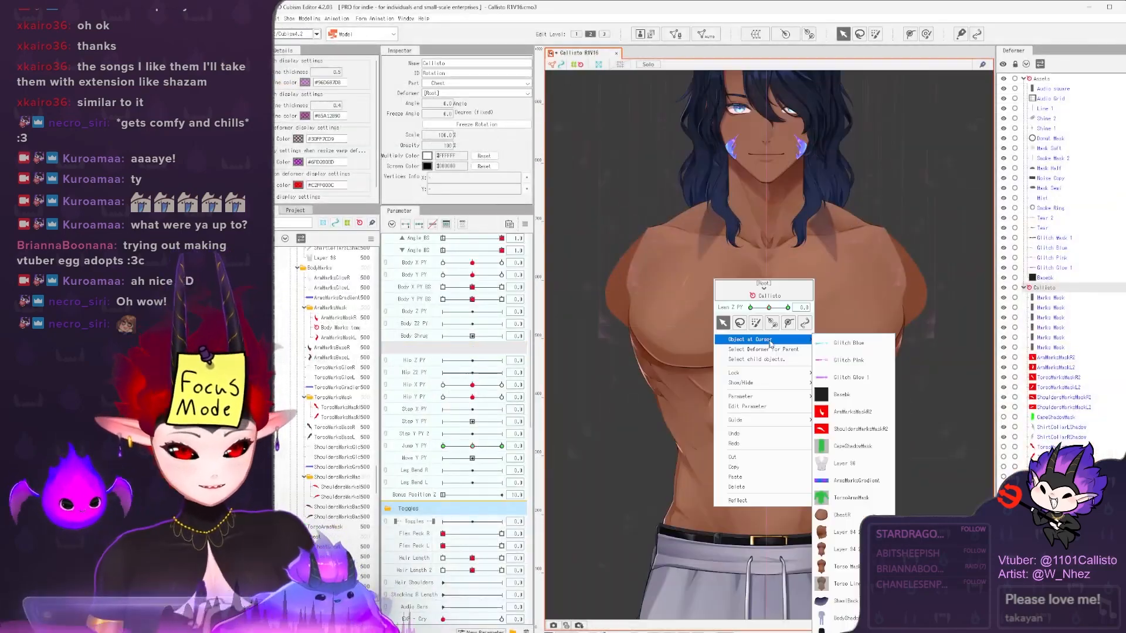
pyautogui.click(857, 457)
pyautogui.rightClick(798, 312)
pyautogui.moveTo(847, 365)
pyautogui.click(889, 354)
pyautogui.click(697, 376)
pyautogui.click(462, 224)
pyautogui.click(523, 252)
pyautogui.click(560, 252)
# - Shift both pecks sideways with the deform brush at Peck X1 -10
pyautogui.scroll(3, 737, 284)
pyautogui.click(443, 264)
pyautogui.press('b')
pyautogui.scroll(3, 650, 314)
pyautogui.moveTo(700, 359); pyautogui.dragTo(678, 361)
pyautogui.moveTo(932, 337); pyautogui.dragTo(823, 358)
pyautogui.moveTo(888, 357)
pyautogui.mouseDown()
pyautogui.moveTo(874, 357)
pyautogui.moveTo(882, 352)
pyautogui.mouseUp()
pyautogui.moveTo(596, 349); pyautogui.dragTo(678, 347)
pyautogui.moveTo(687, 347); pyautogui.dragTo(678, 347)
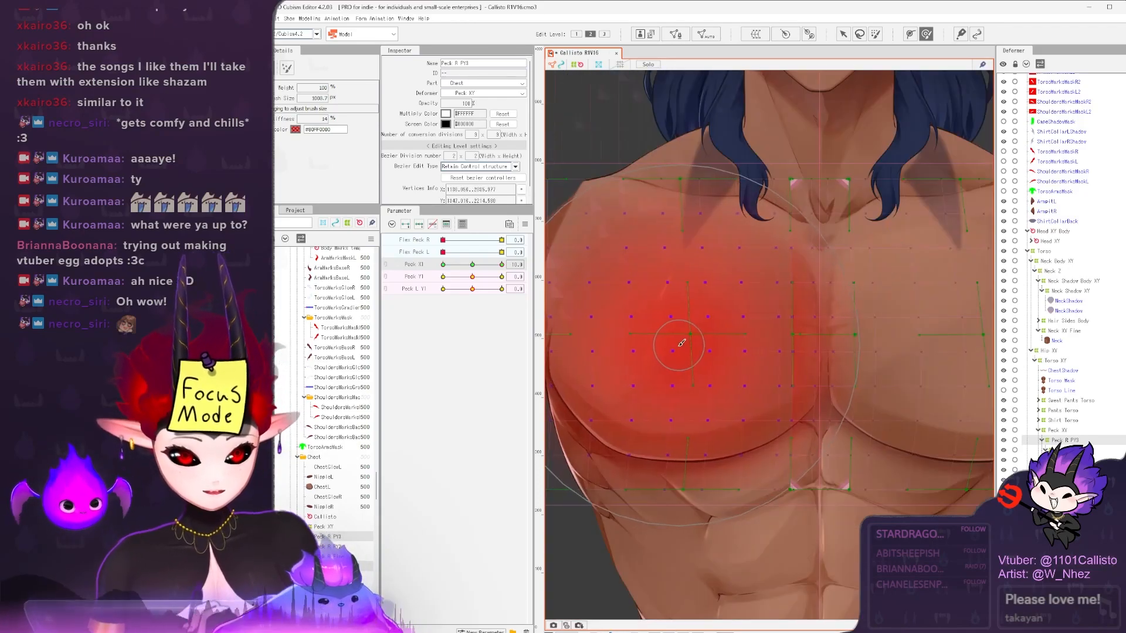
# - Shift both pecks sideways with the deform brush at Peck X1 10
pyautogui.click(524, 264)
pyautogui.click(564, 265)
pyautogui.scroll(-3, 673, 323)
pyautogui.click(501, 264)
pyautogui.scroll(3, 674, 323)
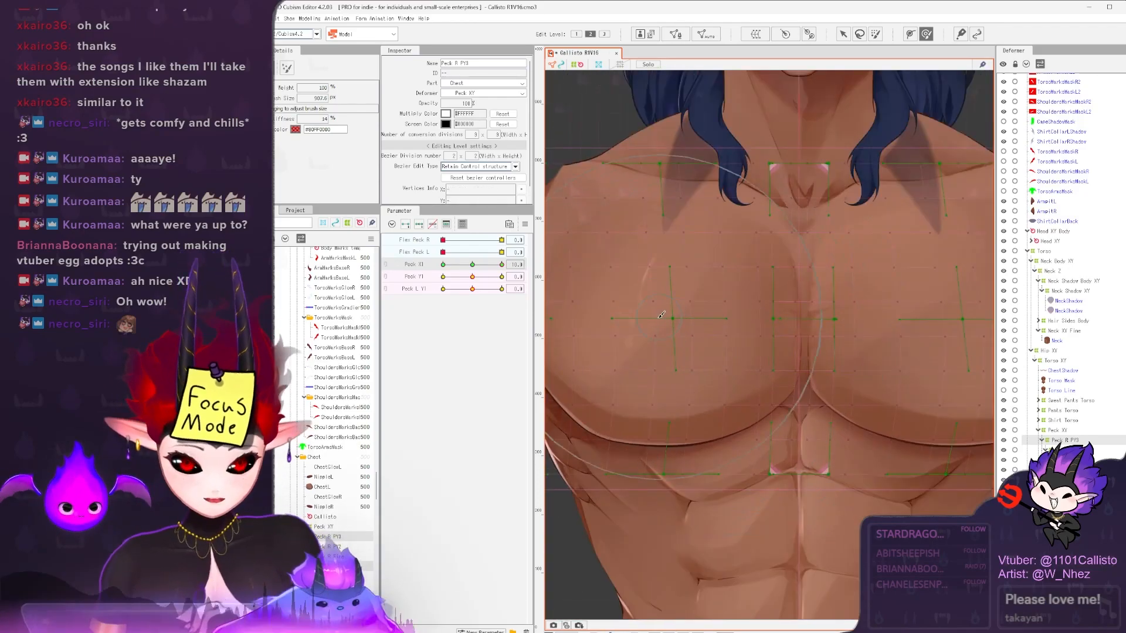
pyautogui.moveTo(718, 298); pyautogui.dragTo(731, 296)
pyautogui.moveTo(912, 310); pyautogui.dragTo(777, 316)
# - Refine the sideways peck shape with the deform brush at the opposite end of Peck X1, -10
pyautogui.scroll(-3, 762, 320)
pyautogui.click(443, 265)
pyautogui.scroll(3, 639, 322)
pyautogui.moveTo(880, 318); pyautogui.dragTo(868, 320)
pyautogui.moveTo(616, 326); pyautogui.dragTo(701, 321)
pyautogui.scroll(-3, 633, 322)
pyautogui.scroll(3, 700, 323)
# - Scrub the Peck X1 parameter with the selection display hidden and check the chest's sideways movement
pyautogui.moveTo(442, 264)
pyautogui.mouseDown()
pyautogui.moveTo(501, 265)
pyautogui.moveTo(472, 266)
pyautogui.moveTo(446, 241)
pyautogui.mouseUp()
pyautogui.hotkey('ctrl', 't')
pyautogui.scroll(-3, 820, 288)
pyautogui.scroll(3, 762, 319)
pyautogui.scroll(-3, 762, 320)
pyautogui.click(560, 264)
pyautogui.click(564, 264)
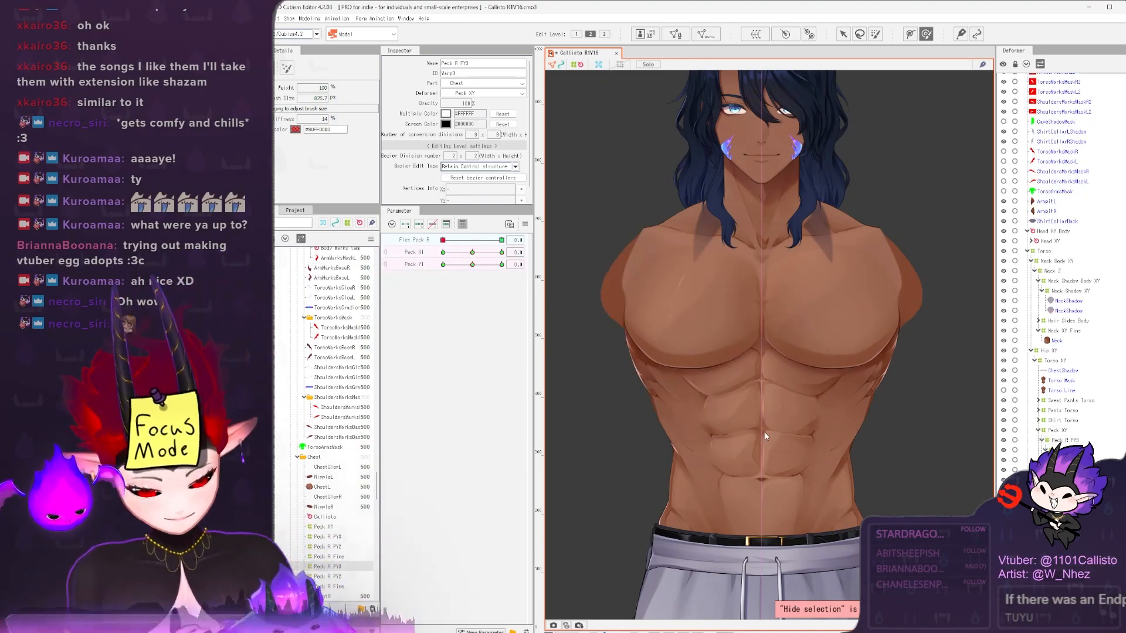
pyautogui.scroll(-3, 765, 437)
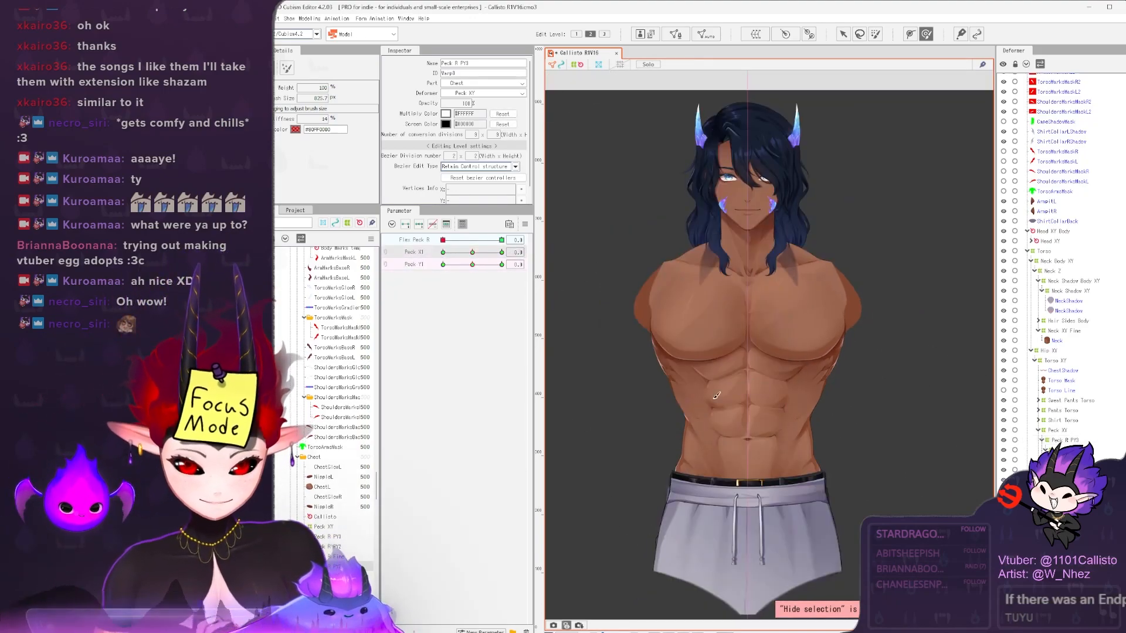
pyautogui.click(566, 626)
# - In the Peck X physics group, set the Angle X PY effectiveness to 17 and the lower pendulum durations to 7 and 5, testing the sway
pyautogui.click(309, 19)
pyautogui.click(346, 189)
pyautogui.scroll(3, 915, 328)
pyautogui.moveTo(1098, 324); pyautogui.dragTo(806, 344)
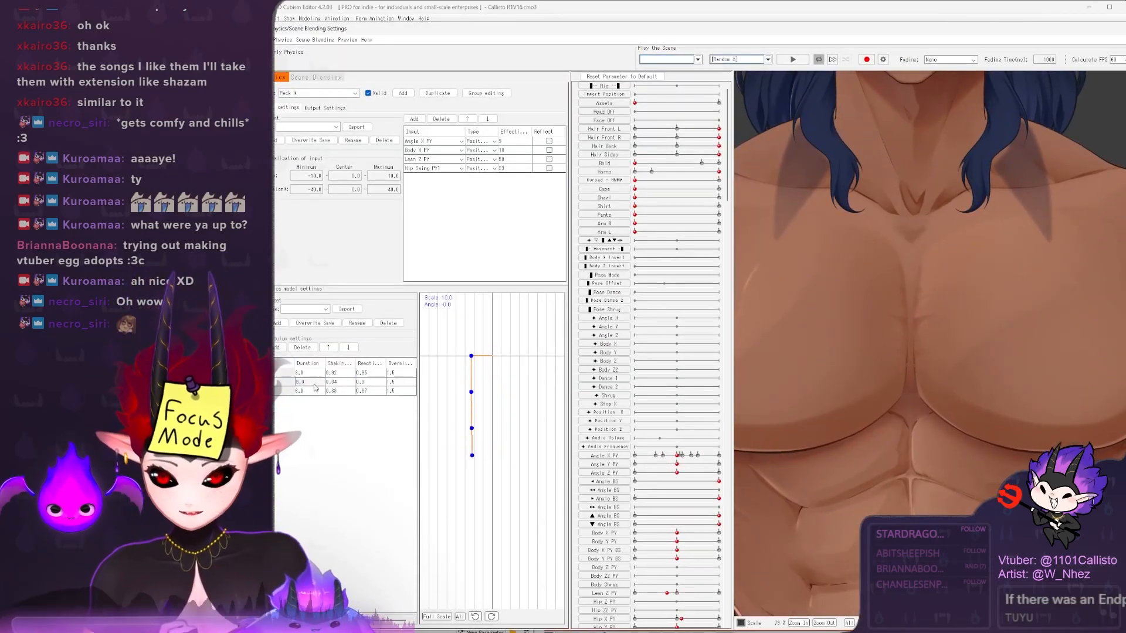
pyautogui.doubleClick(515, 141)
pyautogui.write('17')
pyautogui.scroll(-5, 903, 275)
pyautogui.moveTo(929, 275); pyautogui.dragTo(892, 270)
pyautogui.scroll(3, 908, 364)
pyautogui.moveTo(909, 364)
pyautogui.mouseDown()
pyautogui.moveTo(923, 462)
pyautogui.moveTo(908, 360)
pyautogui.mouseUp()
pyautogui.scroll(-8, 646, 293)
pyautogui.scroll(1, 668, 346)
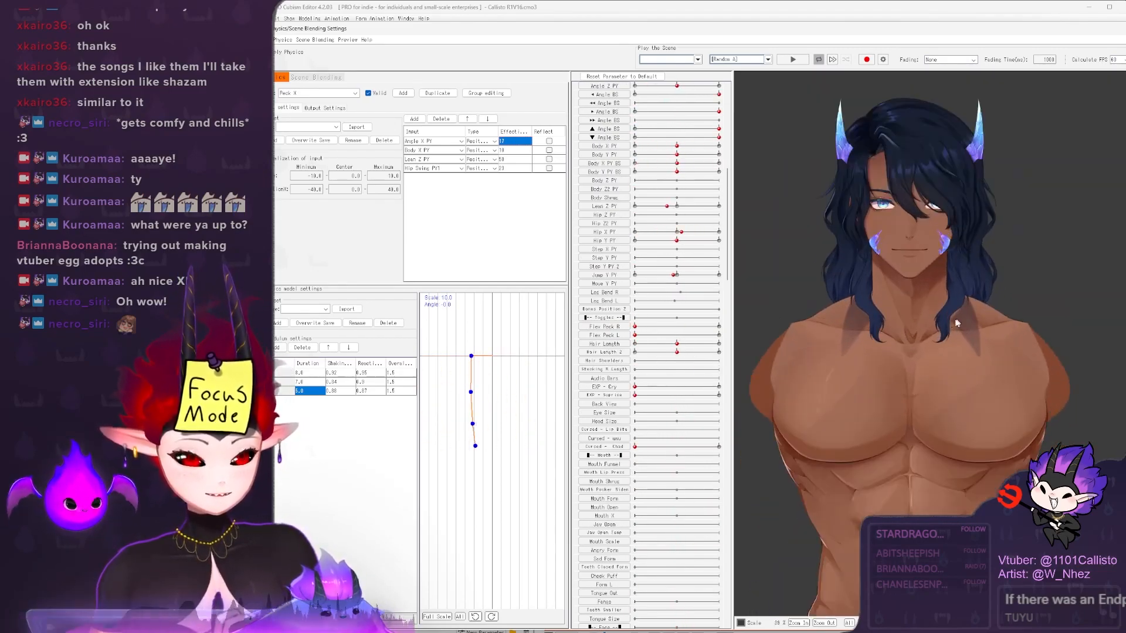
# - Assign the Position Z parameter to cursor tracking for the physics preview
pyautogui.click(883, 59)
pyautogui.scroll(-2, 551, 499)
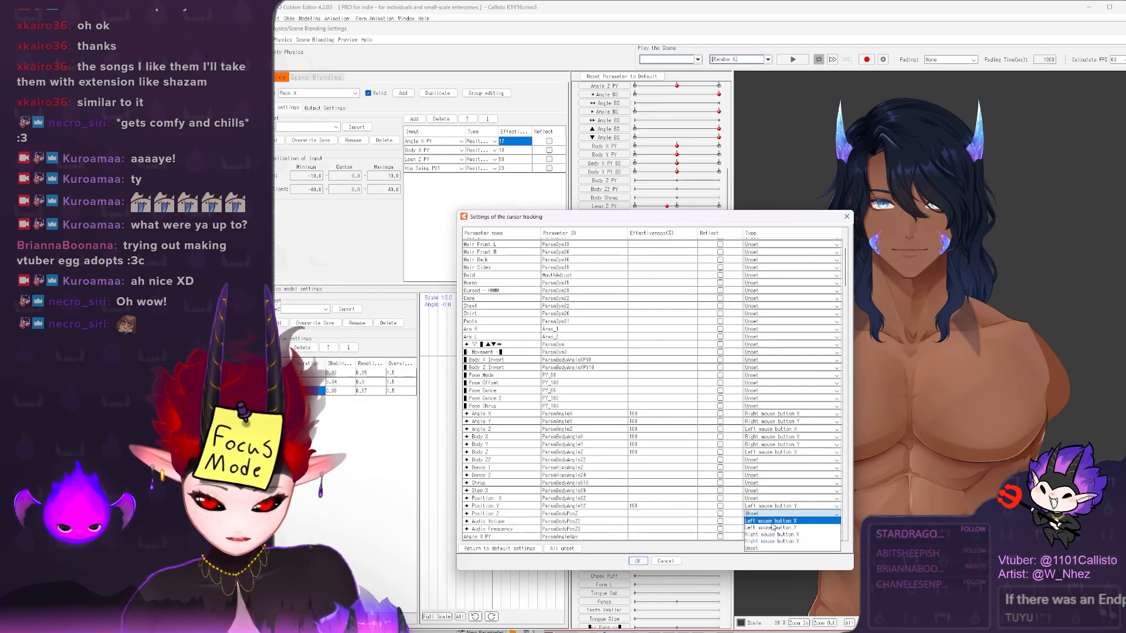
pyautogui.click(638, 561)
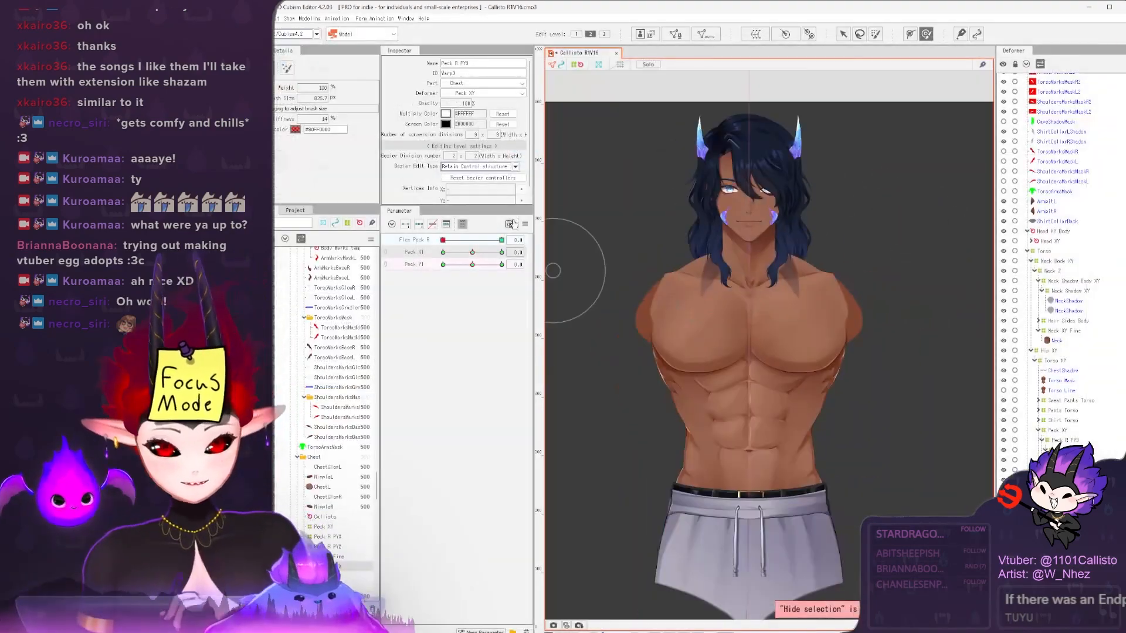
# - Show all parameters again, select the Torso warp deformer and add three keys to its Body Z PY parameter
pyautogui.click(462, 224)
pyautogui.rightClick(727, 430)
pyautogui.moveTo(768, 444)
pyautogui.click(856, 354)
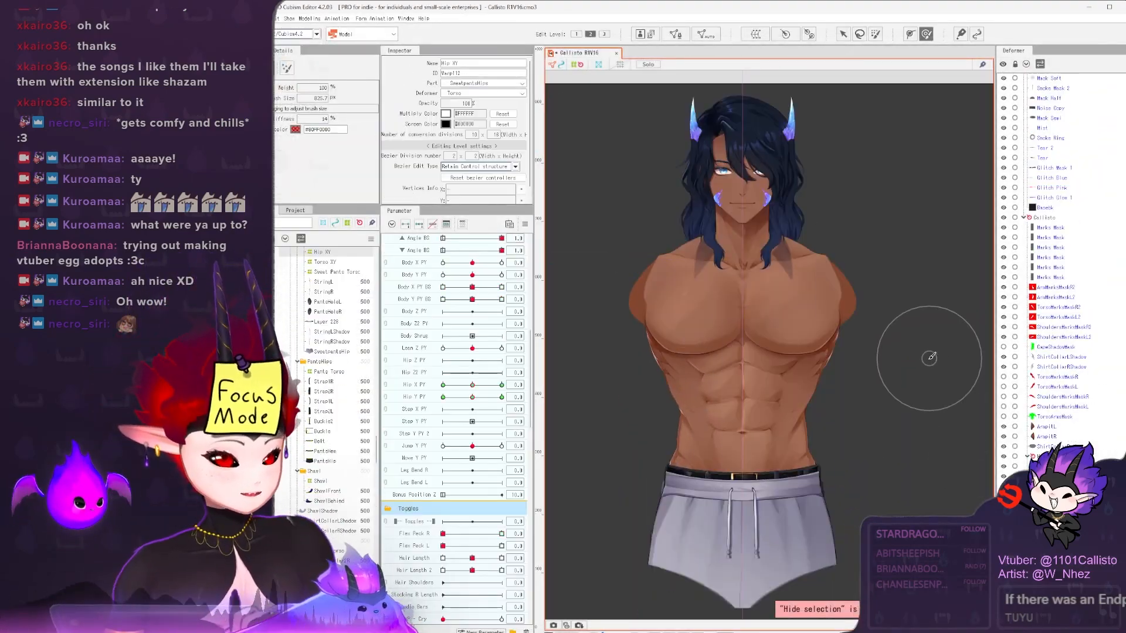
pyautogui.scroll(-3, 930, 357)
pyautogui.hotkey('ctrl', 't')
pyautogui.click(755, 34)
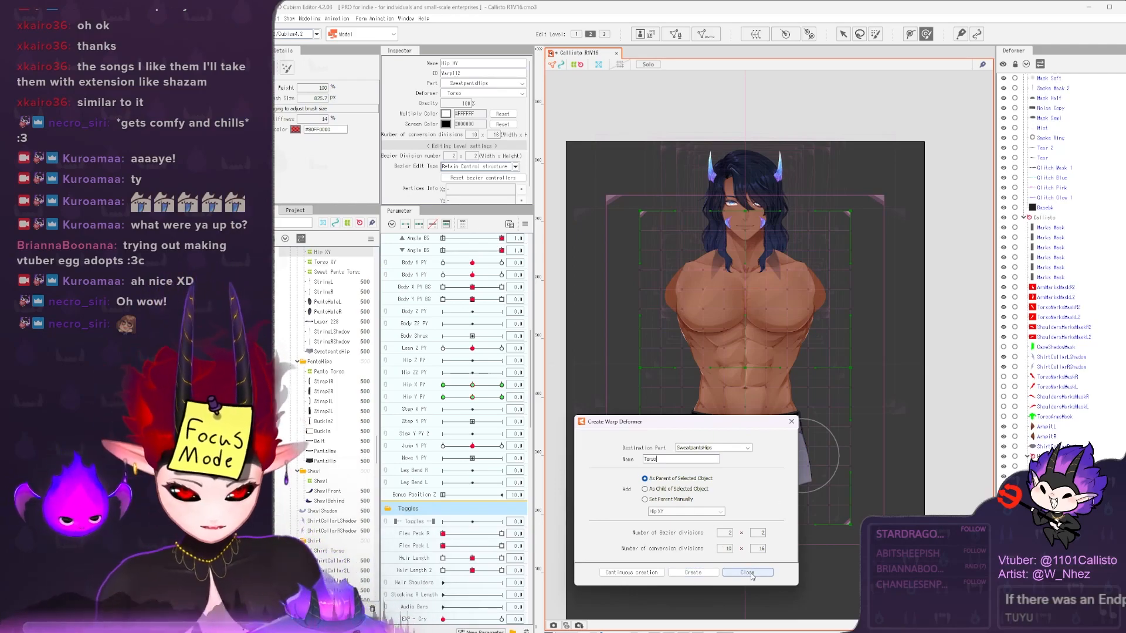
pyautogui.click(748, 573)
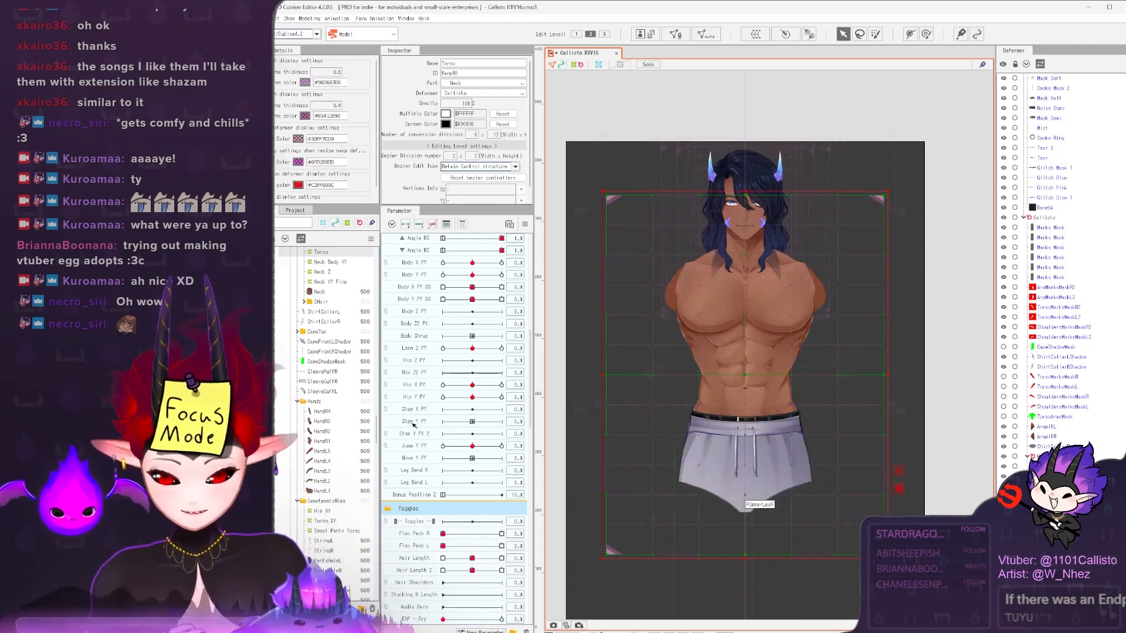
pyautogui.scroll(5, 426, 428)
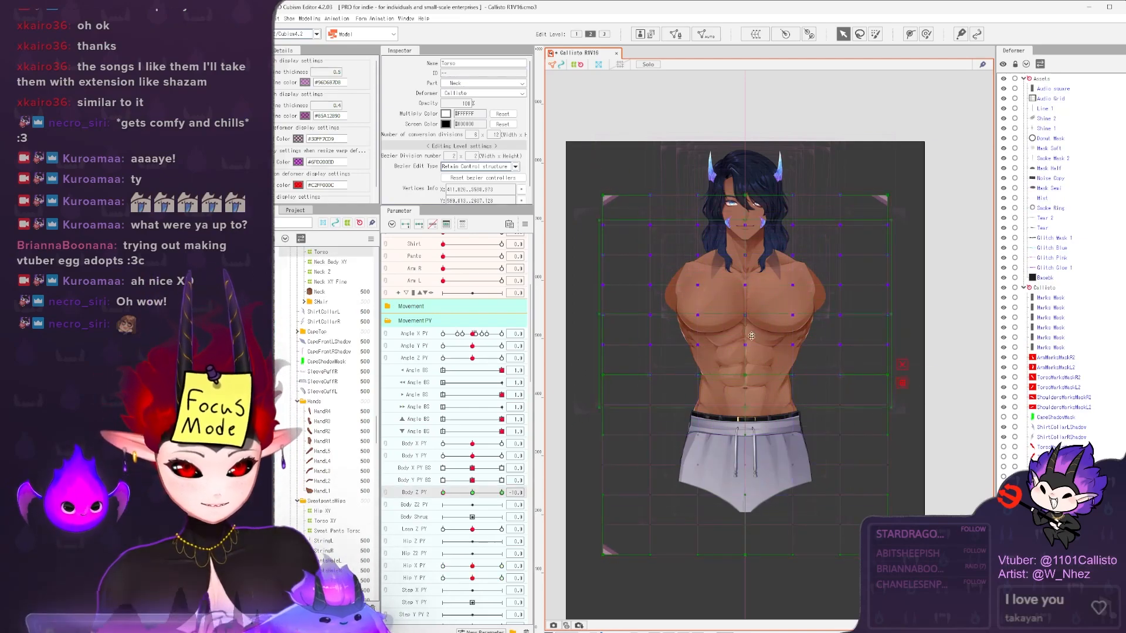
# - Tilt the upper part of the Torso deformer sideways at Body Z PY -10 and smooth its grid with the deform brush
pyautogui.moveTo(867, 361); pyautogui.dragTo(849, 319)
pyautogui.scroll(3, 645, 416)
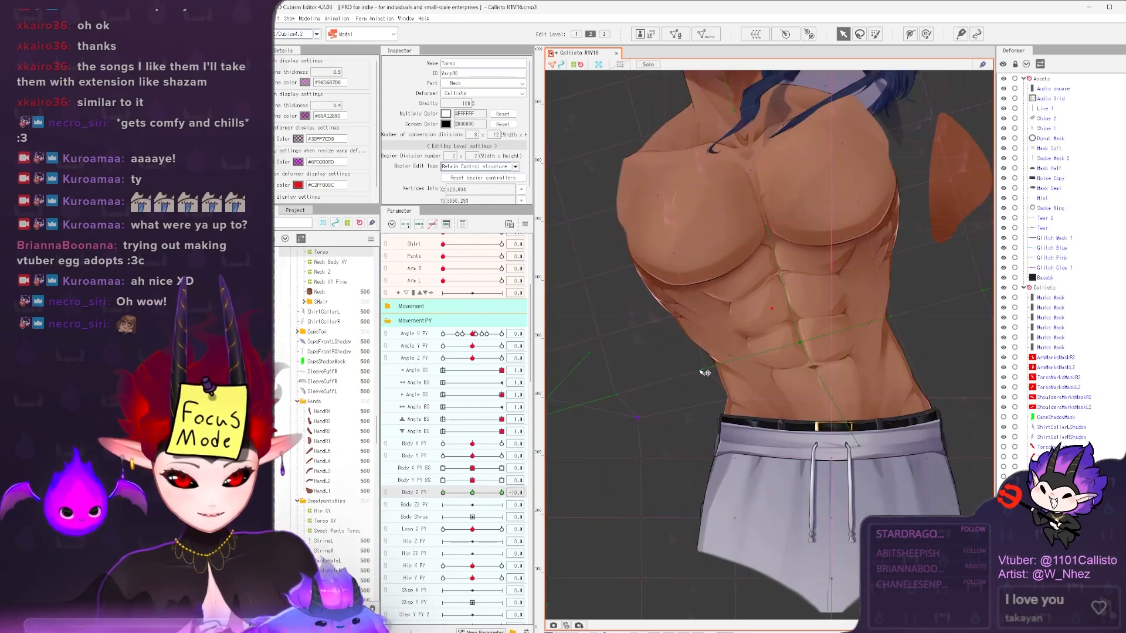
pyautogui.scroll(-2, 704, 374)
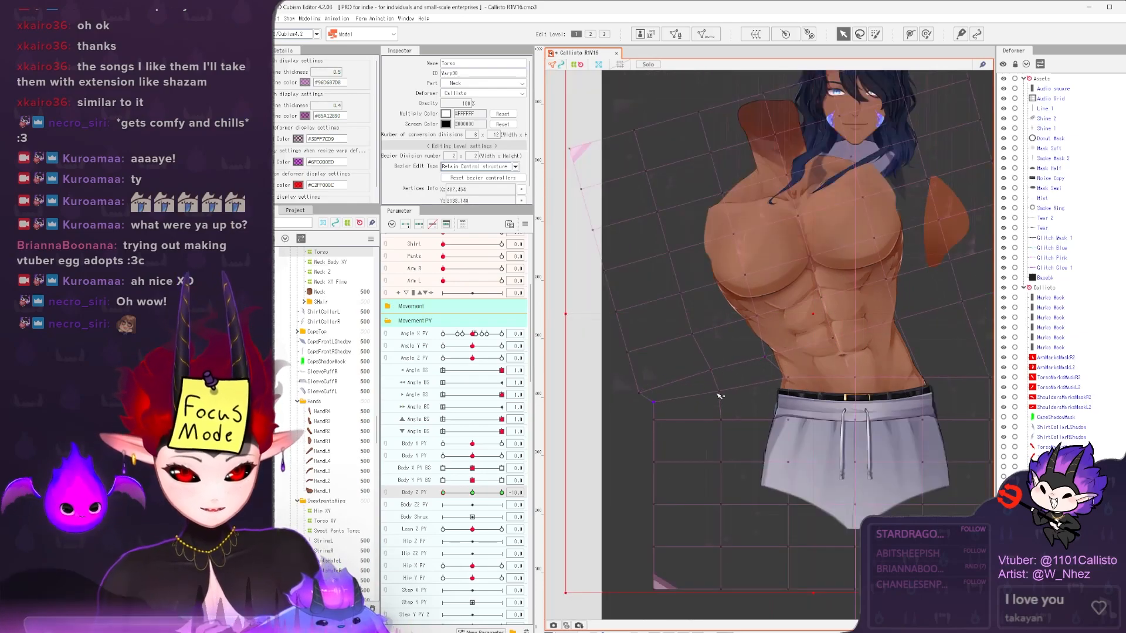
pyautogui.scroll(-2, 657, 402)
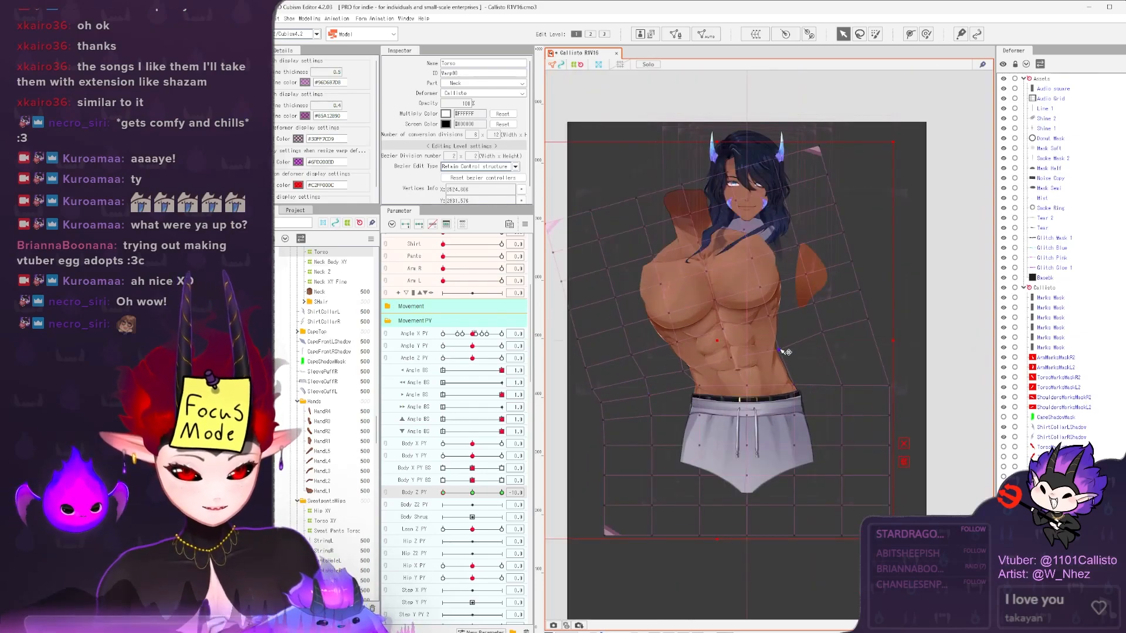
pyautogui.moveTo(888, 386); pyautogui.dragTo(889, 381)
pyautogui.scroll(-2, 821, 367)
pyautogui.press('b')
pyautogui.scroll(2, 696, 252)
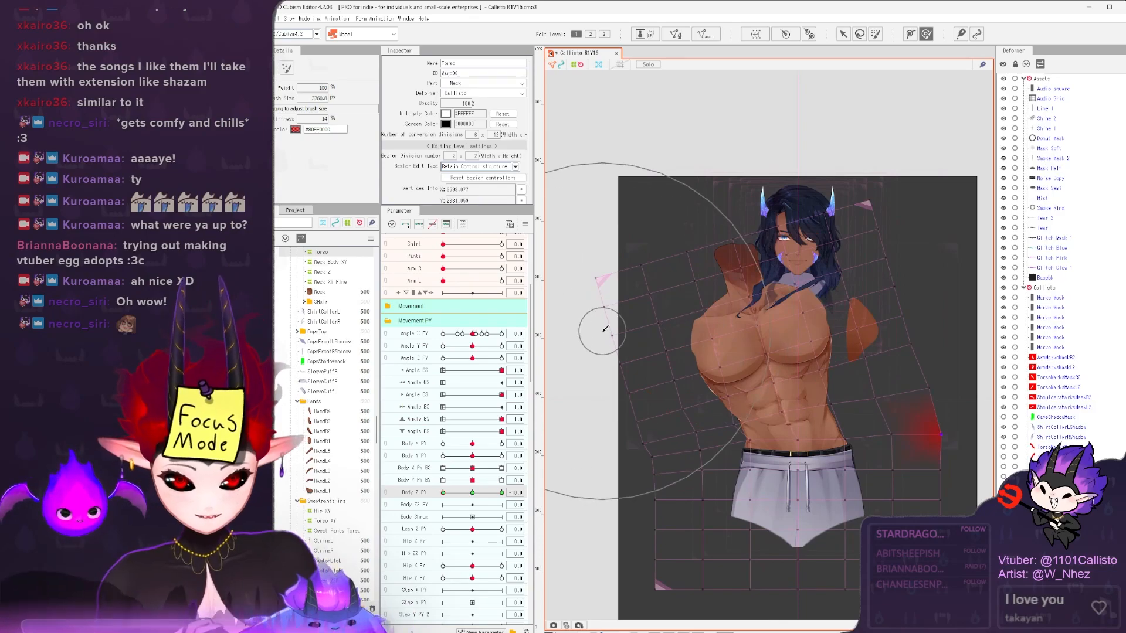
pyautogui.scroll(2, 762, 411)
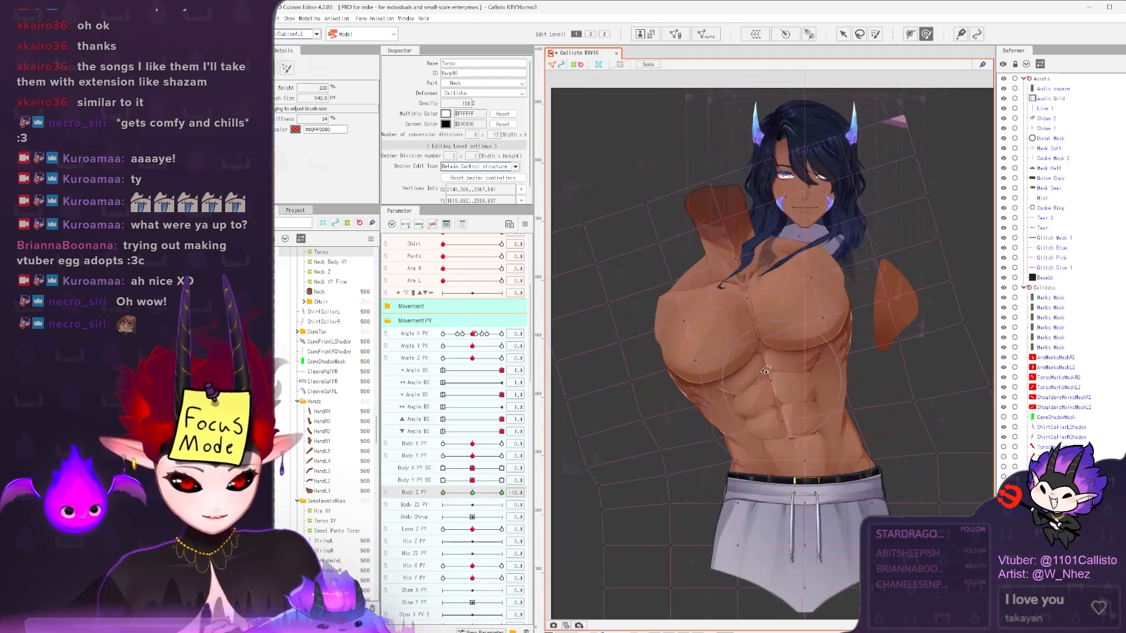
pyautogui.scroll(-2, 790, 379)
# - Select the upper Torso grid points at the neutral pose and adjust their tilt and position at Body Z PY -10
pyautogui.click(471, 493)
pyautogui.press('v')
pyautogui.moveTo(641, 141); pyautogui.dragTo(954, 345)
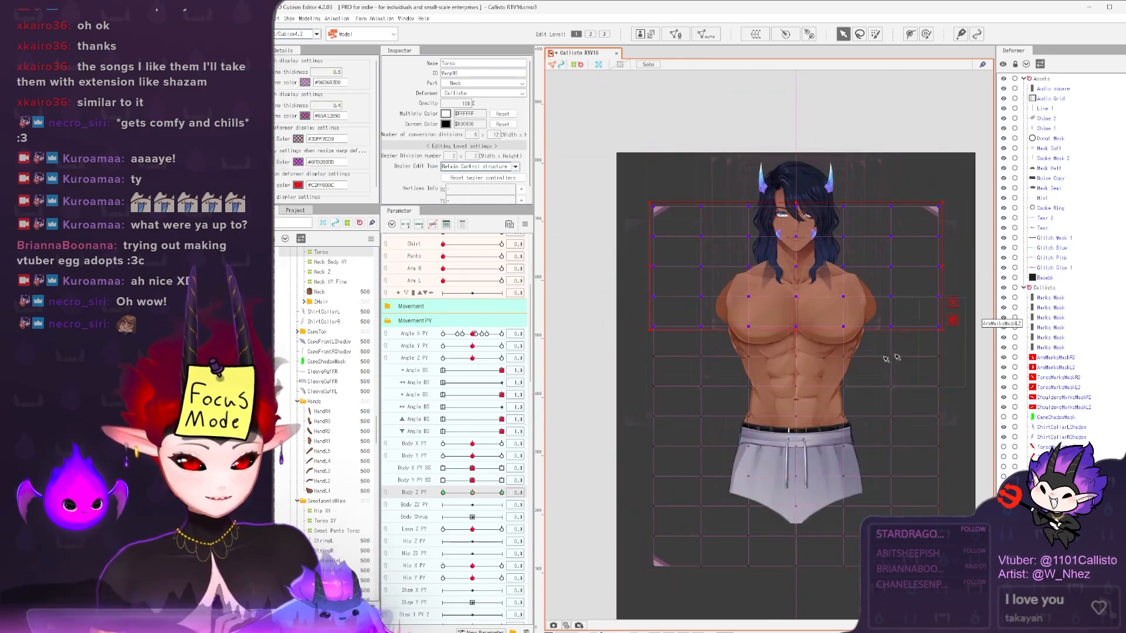
pyautogui.click(443, 493)
pyautogui.moveTo(748, 270); pyautogui.dragTo(775, 377)
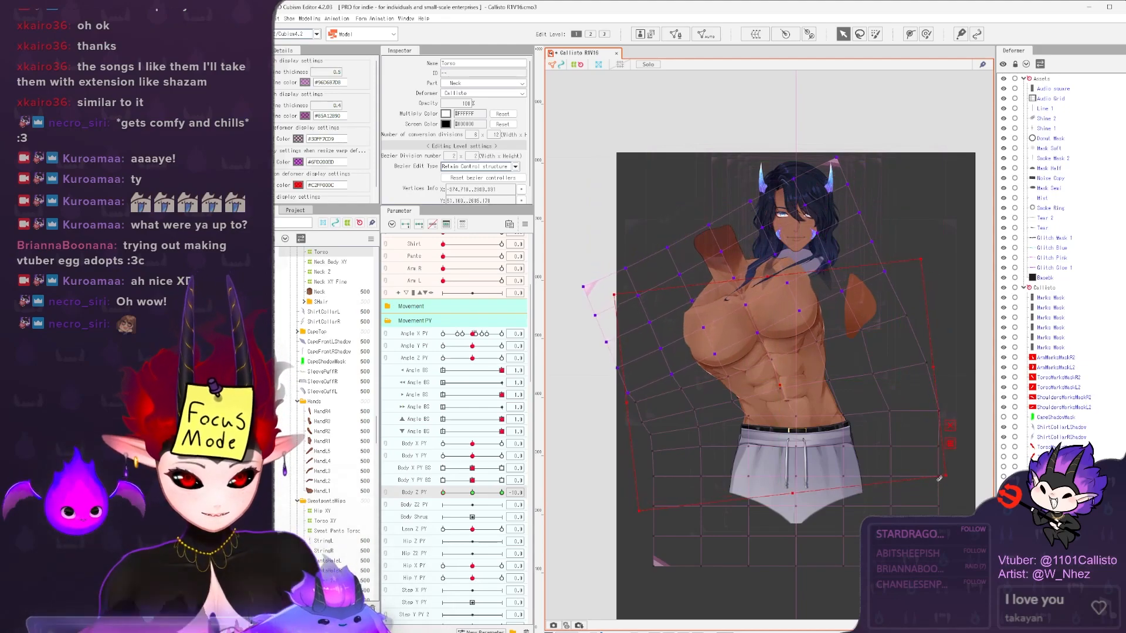
pyautogui.moveTo(443, 493); pyautogui.dragTo(469, 500)
pyautogui.click(931, 36)
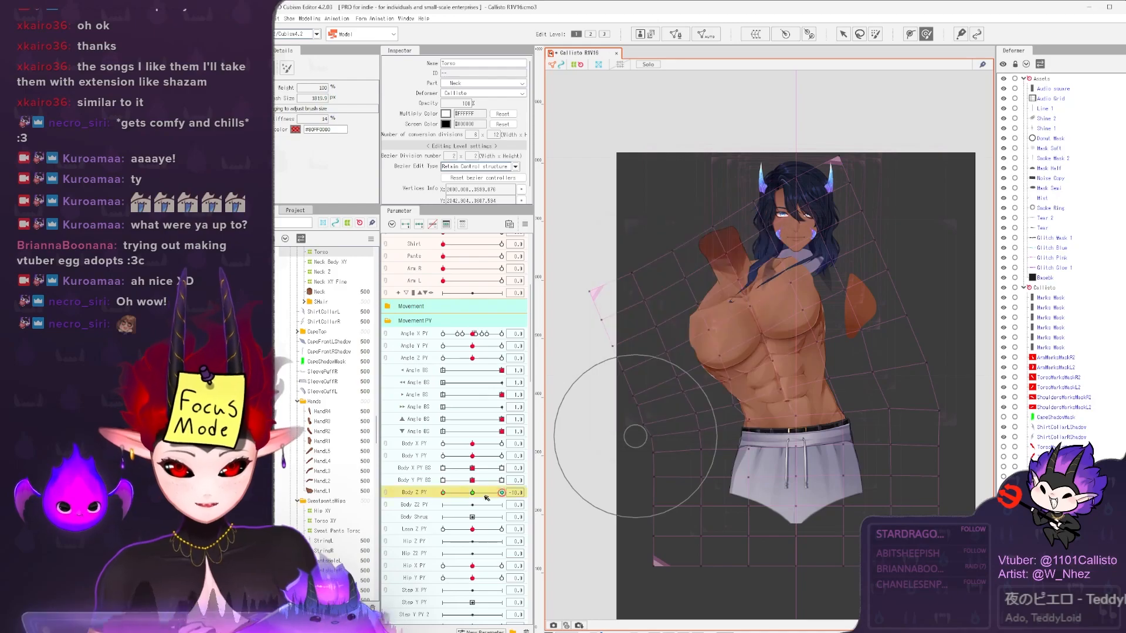
# - Reflect the Torso tilt to Body Z PY 10 and apply extended interpolation to the parameter
pyautogui.click(525, 224)
pyautogui.moveTo(365, 462); pyautogui.dragTo(560, 483)
pyautogui.click(596, 318)
pyautogui.click(613, 170)
pyautogui.click(613, 190)
pyautogui.click(601, 204)
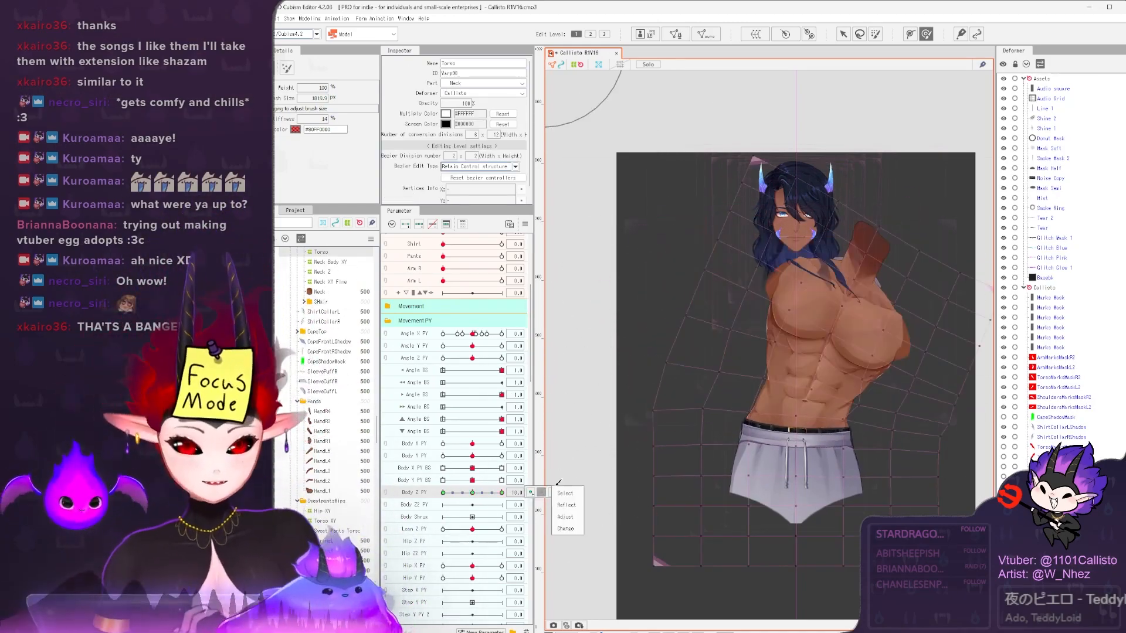
# - Test Body Y PY together with the tilted torso and reset all parameters to their default values
pyautogui.moveTo(473, 455); pyautogui.dragTo(455, 467)
pyautogui.click(472, 456)
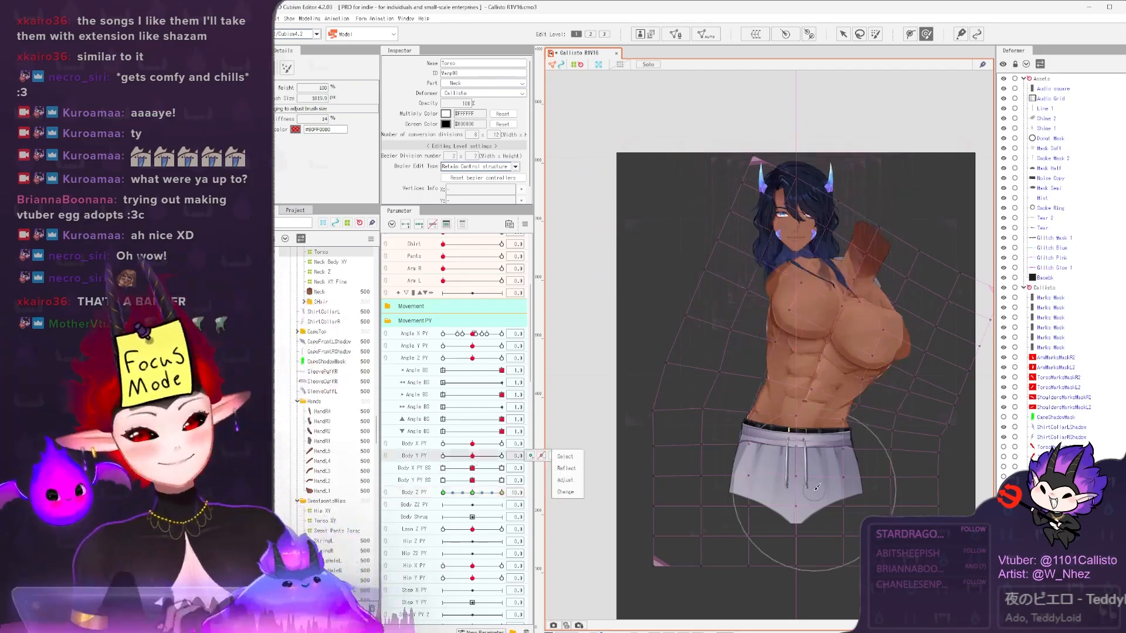
pyautogui.moveTo(500, 431); pyautogui.dragTo(505, 428)
pyautogui.click(525, 224)
pyautogui.click(560, 221)
pyautogui.scroll(4, 790, 205)
pyautogui.click(800, 317)
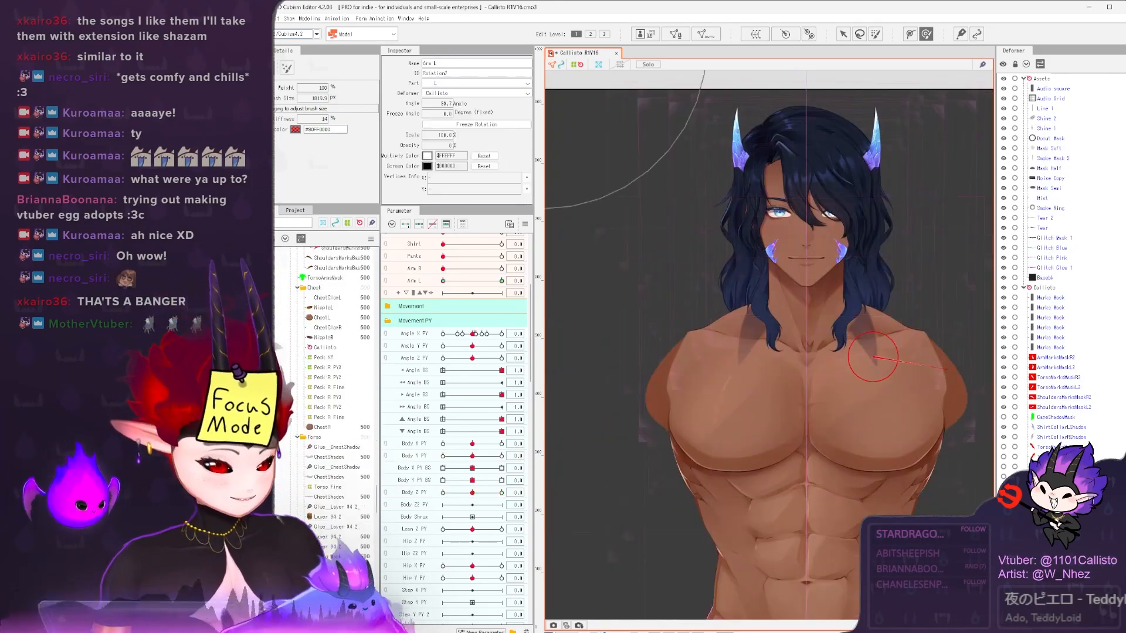
# - Lean the body with Body Z PY at 10 and preview the tilt in the physics settings
pyautogui.scroll(-2, 703, 339)
pyautogui.moveTo(472, 492); pyautogui.dragTo(502, 492)
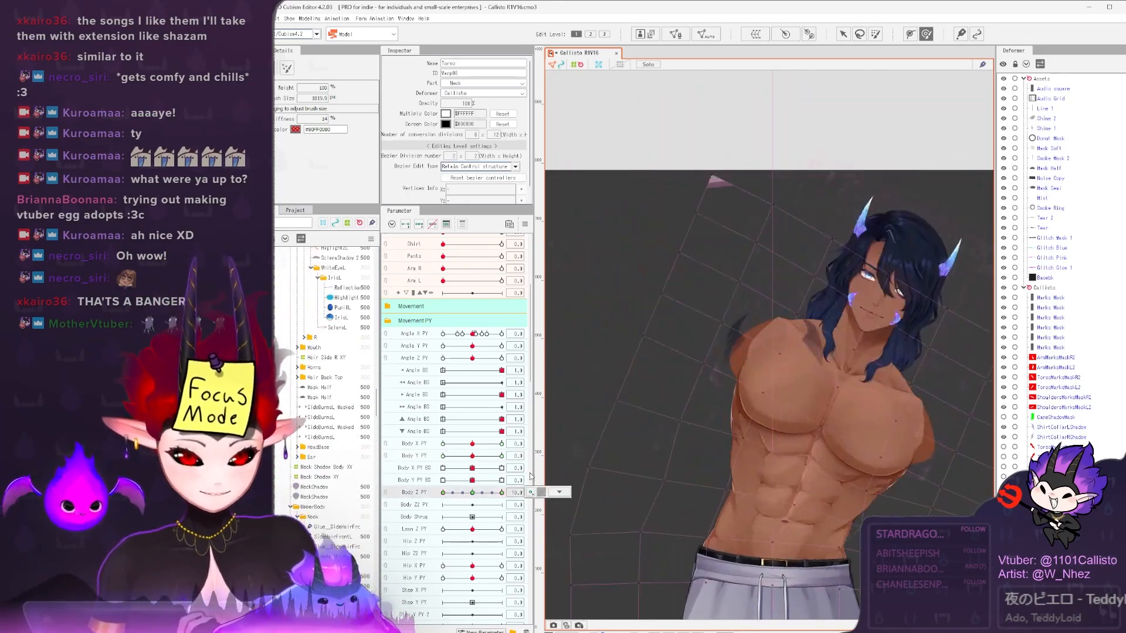
pyautogui.click(309, 19)
pyautogui.click(357, 201)
pyautogui.moveTo(879, 353); pyautogui.dragTo(748, 356)
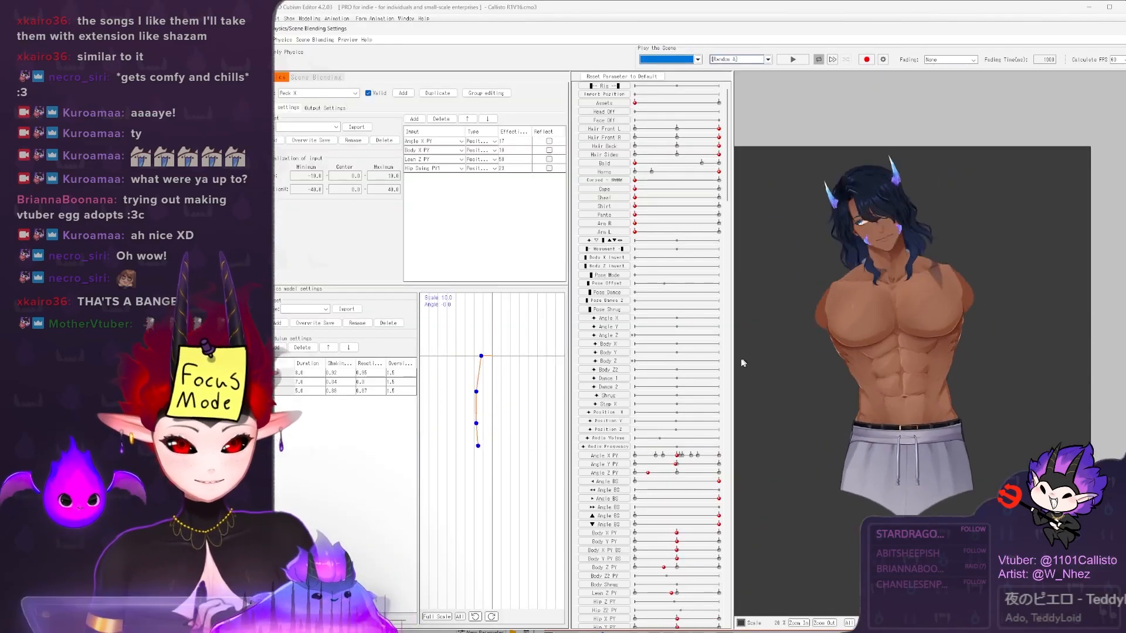
pyautogui.click(1123, 28)
# - Reset all parameters to default, filter the parameters to a selected torso part, and save the model
pyautogui.click(524, 224)
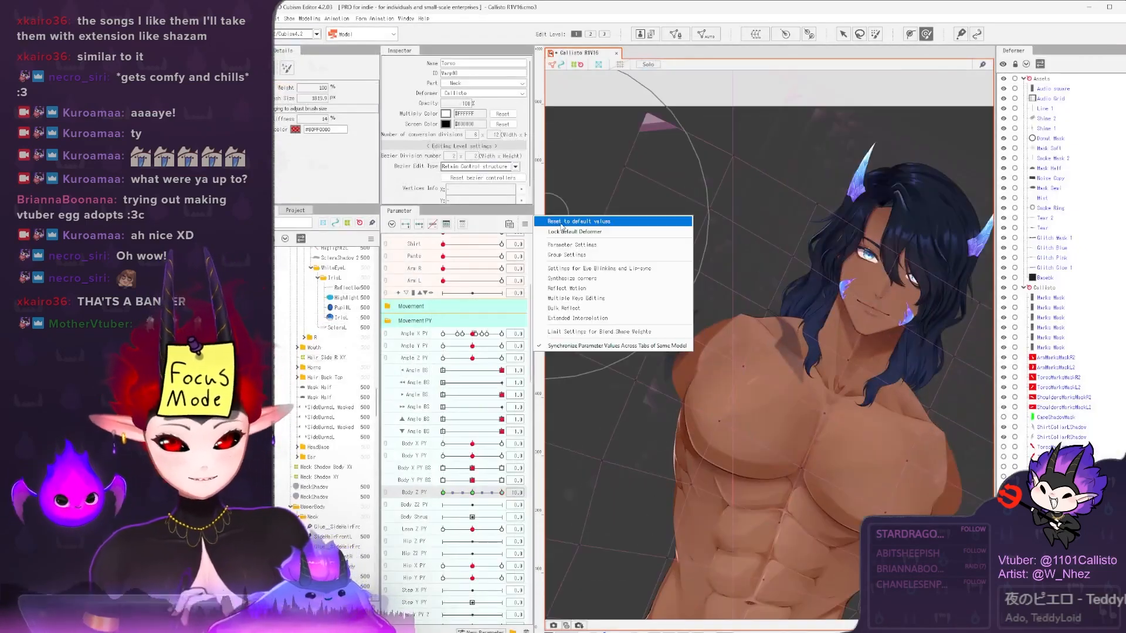
pyautogui.click(560, 221)
pyautogui.scroll(4, 730, 410)
pyautogui.click(719, 349)
pyautogui.click(462, 224)
pyautogui.scroll(-5, 764, 362)
pyautogui.moveTo(472, 240)
pyautogui.mouseDown()
pyautogui.moveTo(502, 239)
pyautogui.moveTo(472, 240)
pyautogui.mouseUp()
pyautogui.hotkey('ctrl', 's')
# - Test the full body, head and peck movement in the physics preview, swinging the model in all directions
pyautogui.click(307, 20)
pyautogui.click(378, 203)
pyautogui.moveTo(972, 152); pyautogui.dragTo(1099, 378)
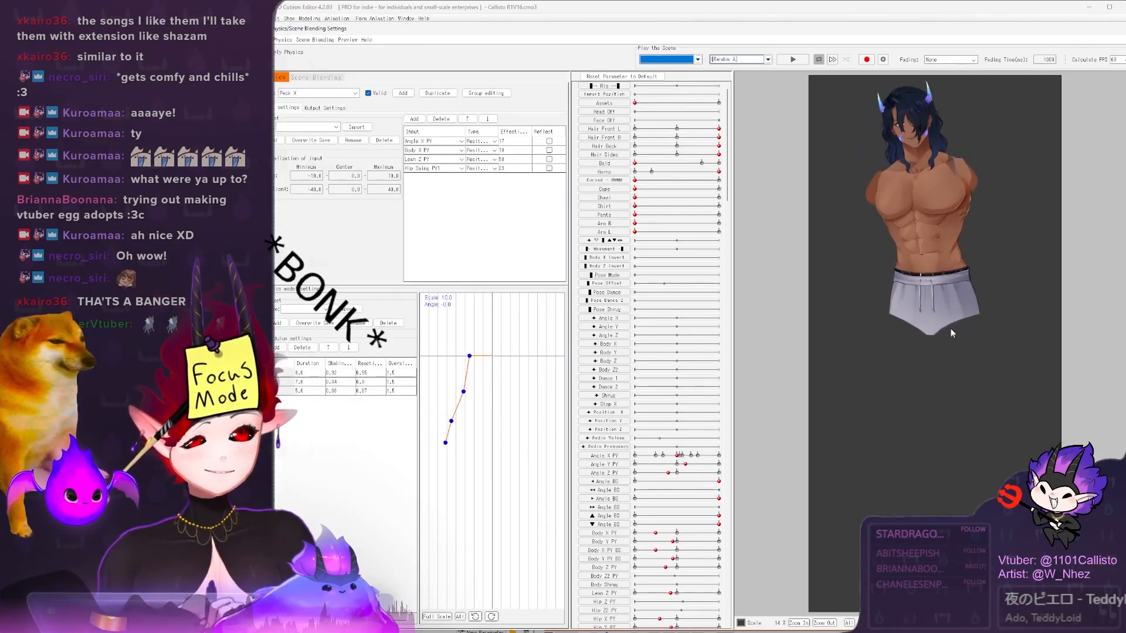
pyautogui.scroll(3, 942, 304)
pyautogui.moveTo(967, 371); pyautogui.dragTo(1073, 235)
pyautogui.moveTo(1120, 304); pyautogui.dragTo(932, 176)
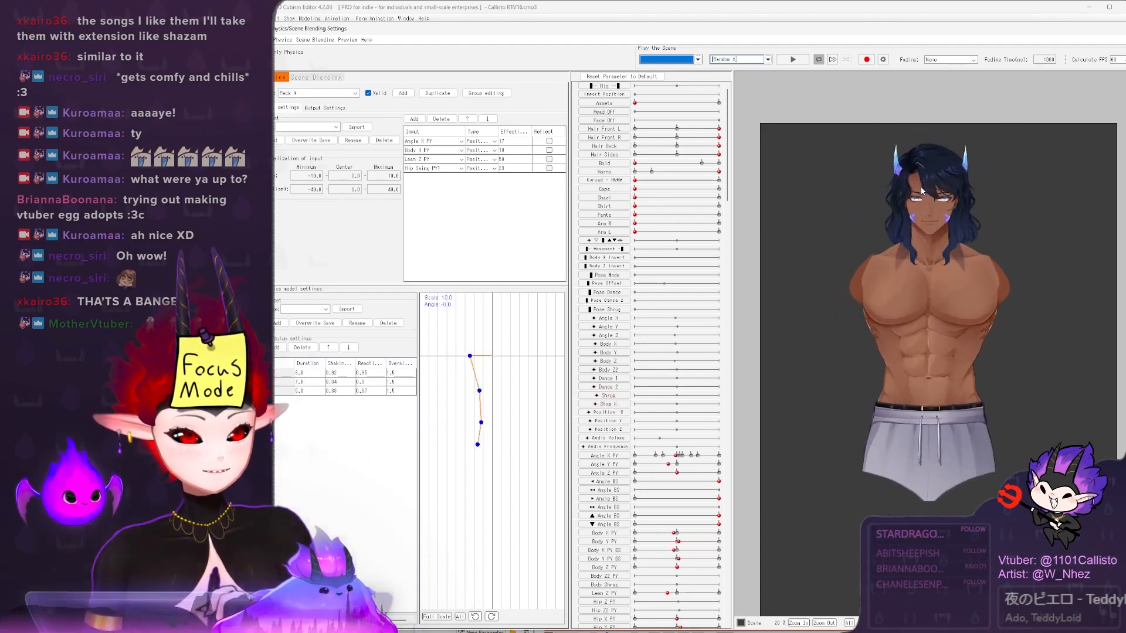
pyautogui.scroll(3, 940, 143)
pyautogui.moveTo(774, 374); pyautogui.dragTo(685, 289)
pyautogui.scroll(-3, 968, 139)
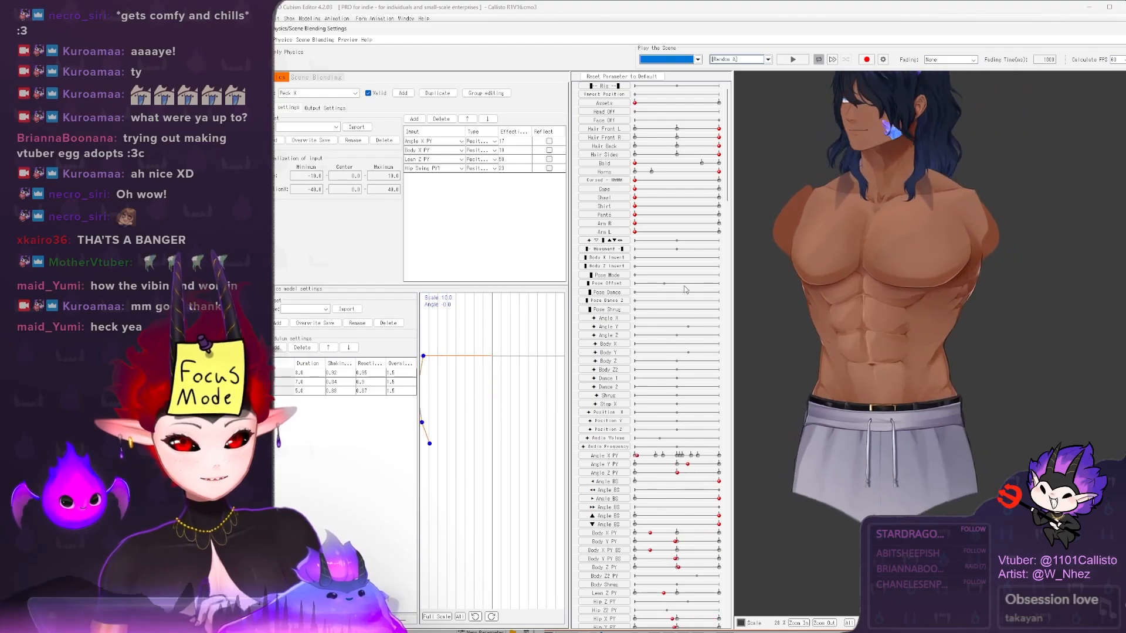
pyautogui.scroll(-3, 908, 264)
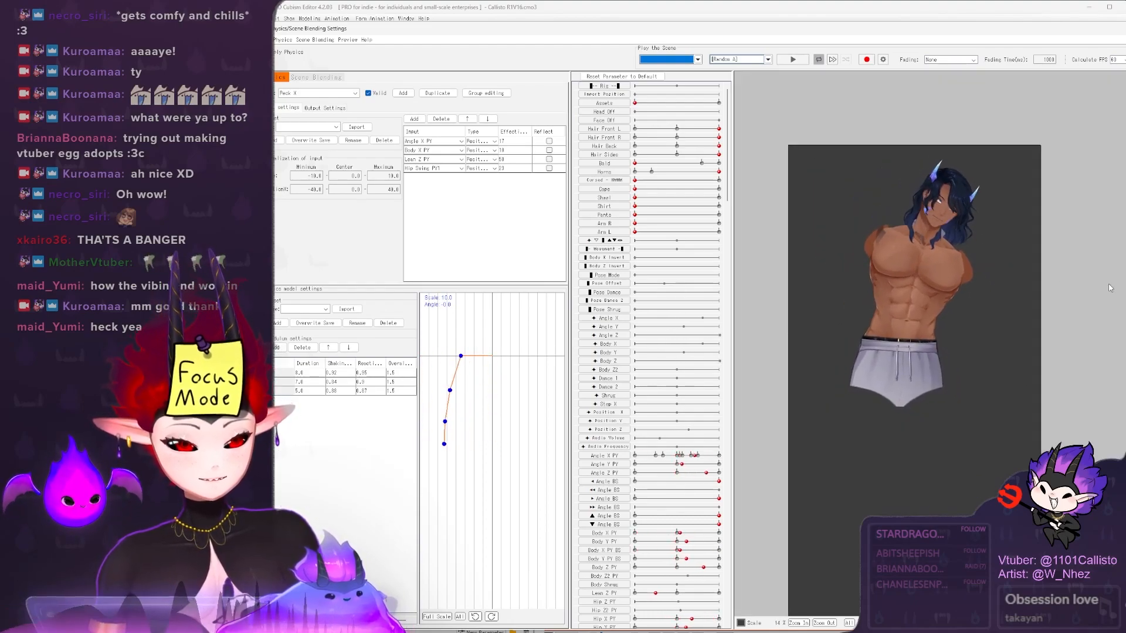
pyautogui.moveTo(973, 292); pyautogui.dragTo(1120, 283)
pyautogui.scroll(1, 881, 194)
pyautogui.moveTo(881, 196); pyautogui.dragTo(1049, 287)
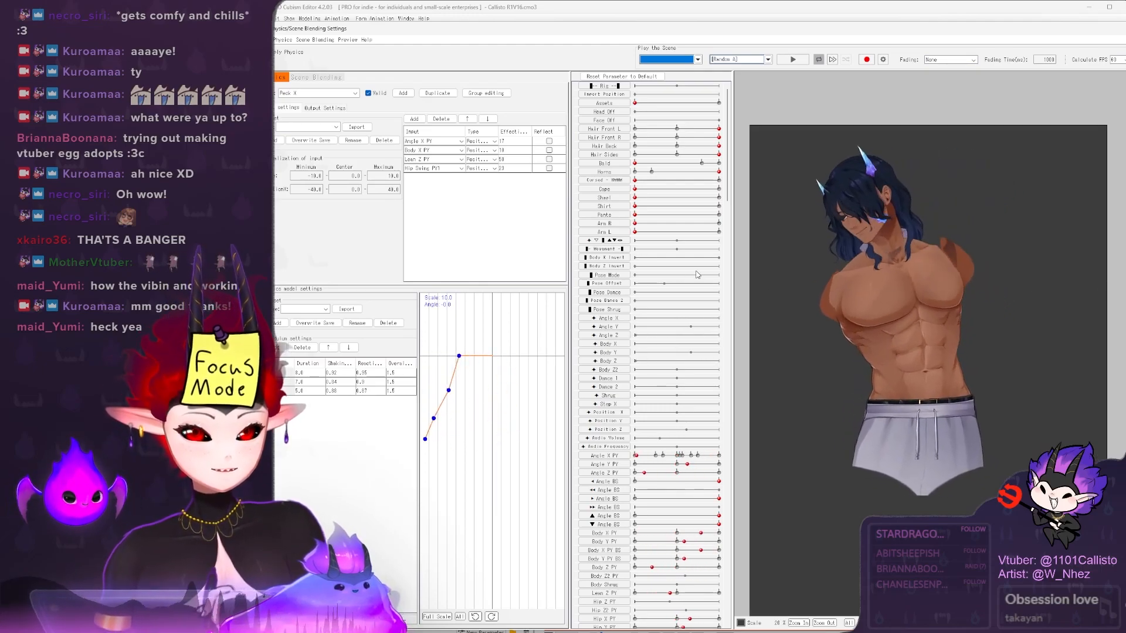
pyautogui.moveTo(872, 279); pyautogui.dragTo(756, 290)
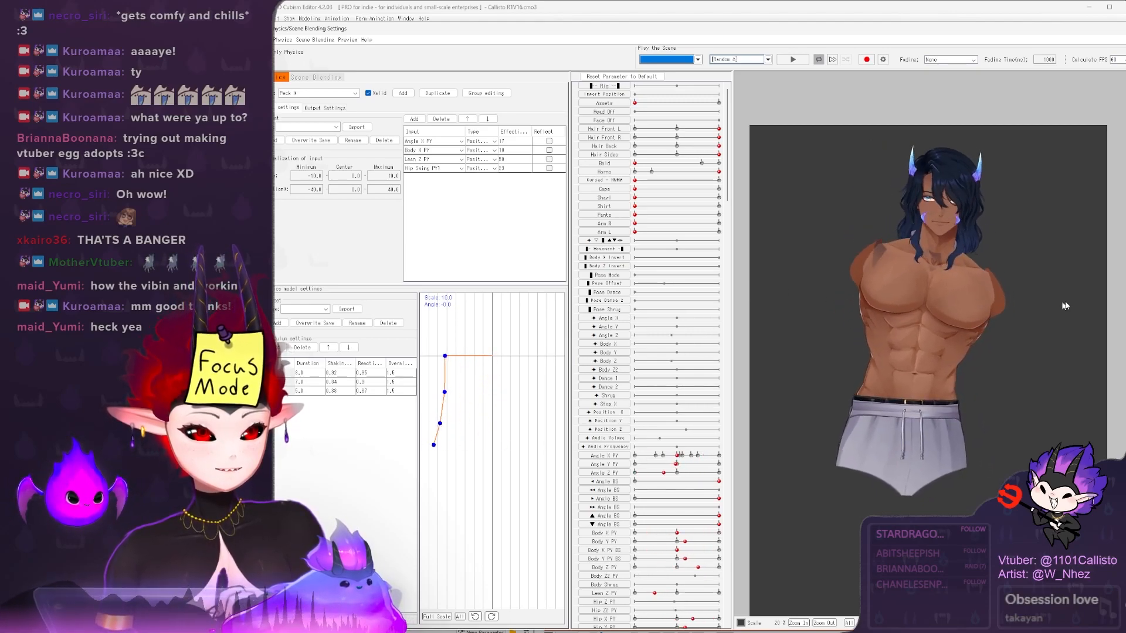
# - Examine the neck, chest and peck physics up close with the parameters reset in the physics preview
pyautogui.scroll(2, 938, 234)
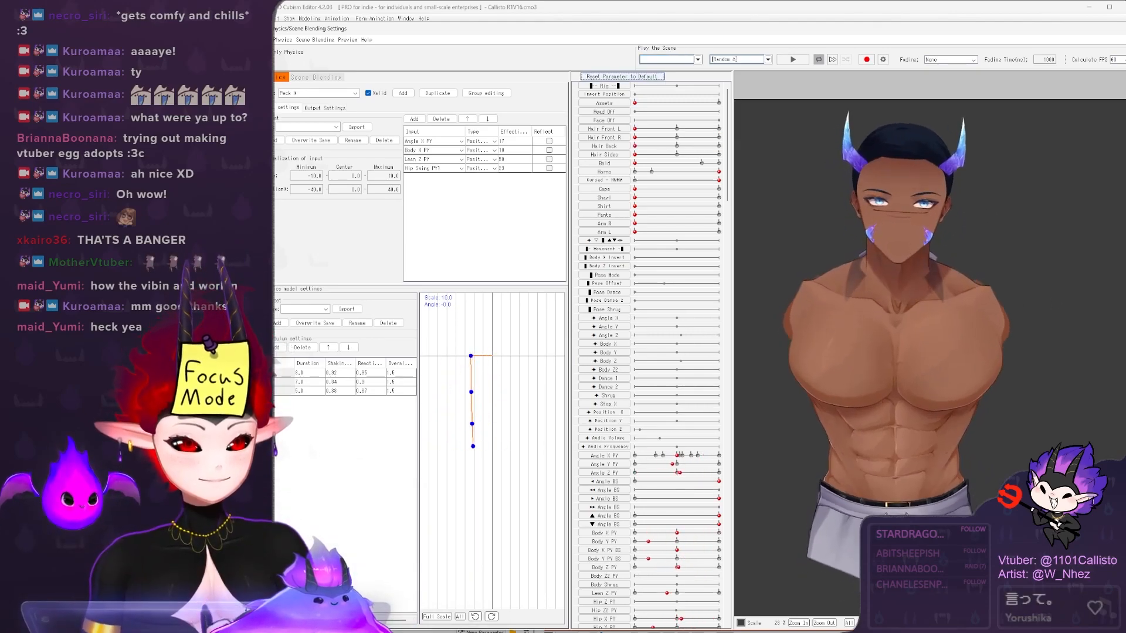
pyautogui.scroll(2, 852, 263)
pyautogui.scroll(3, 853, 263)
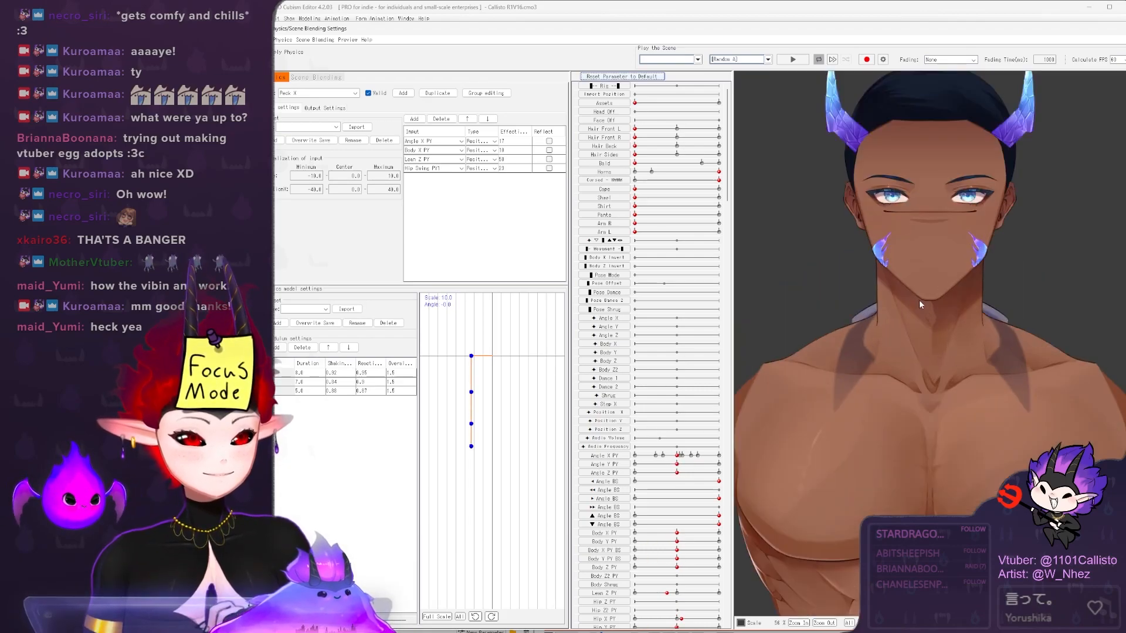
pyautogui.moveTo(935, 509); pyautogui.dragTo(1061, 574)
pyautogui.scroll(-4, 961, 281)
pyautogui.scroll(2, 947, 356)
pyautogui.moveTo(947, 356); pyautogui.dragTo(738, 390)
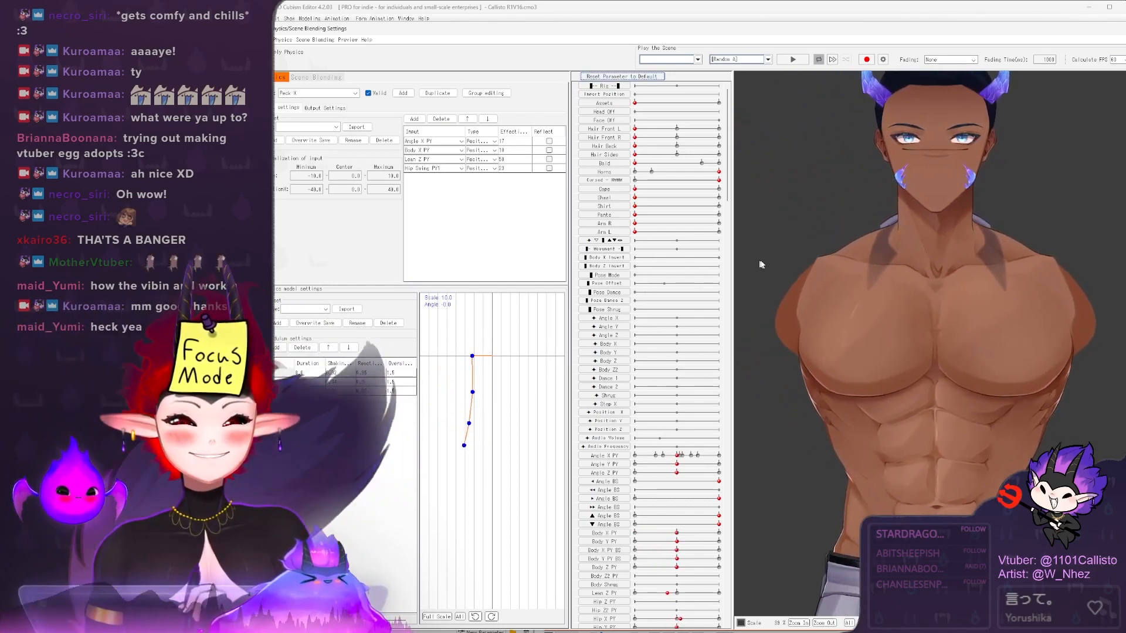